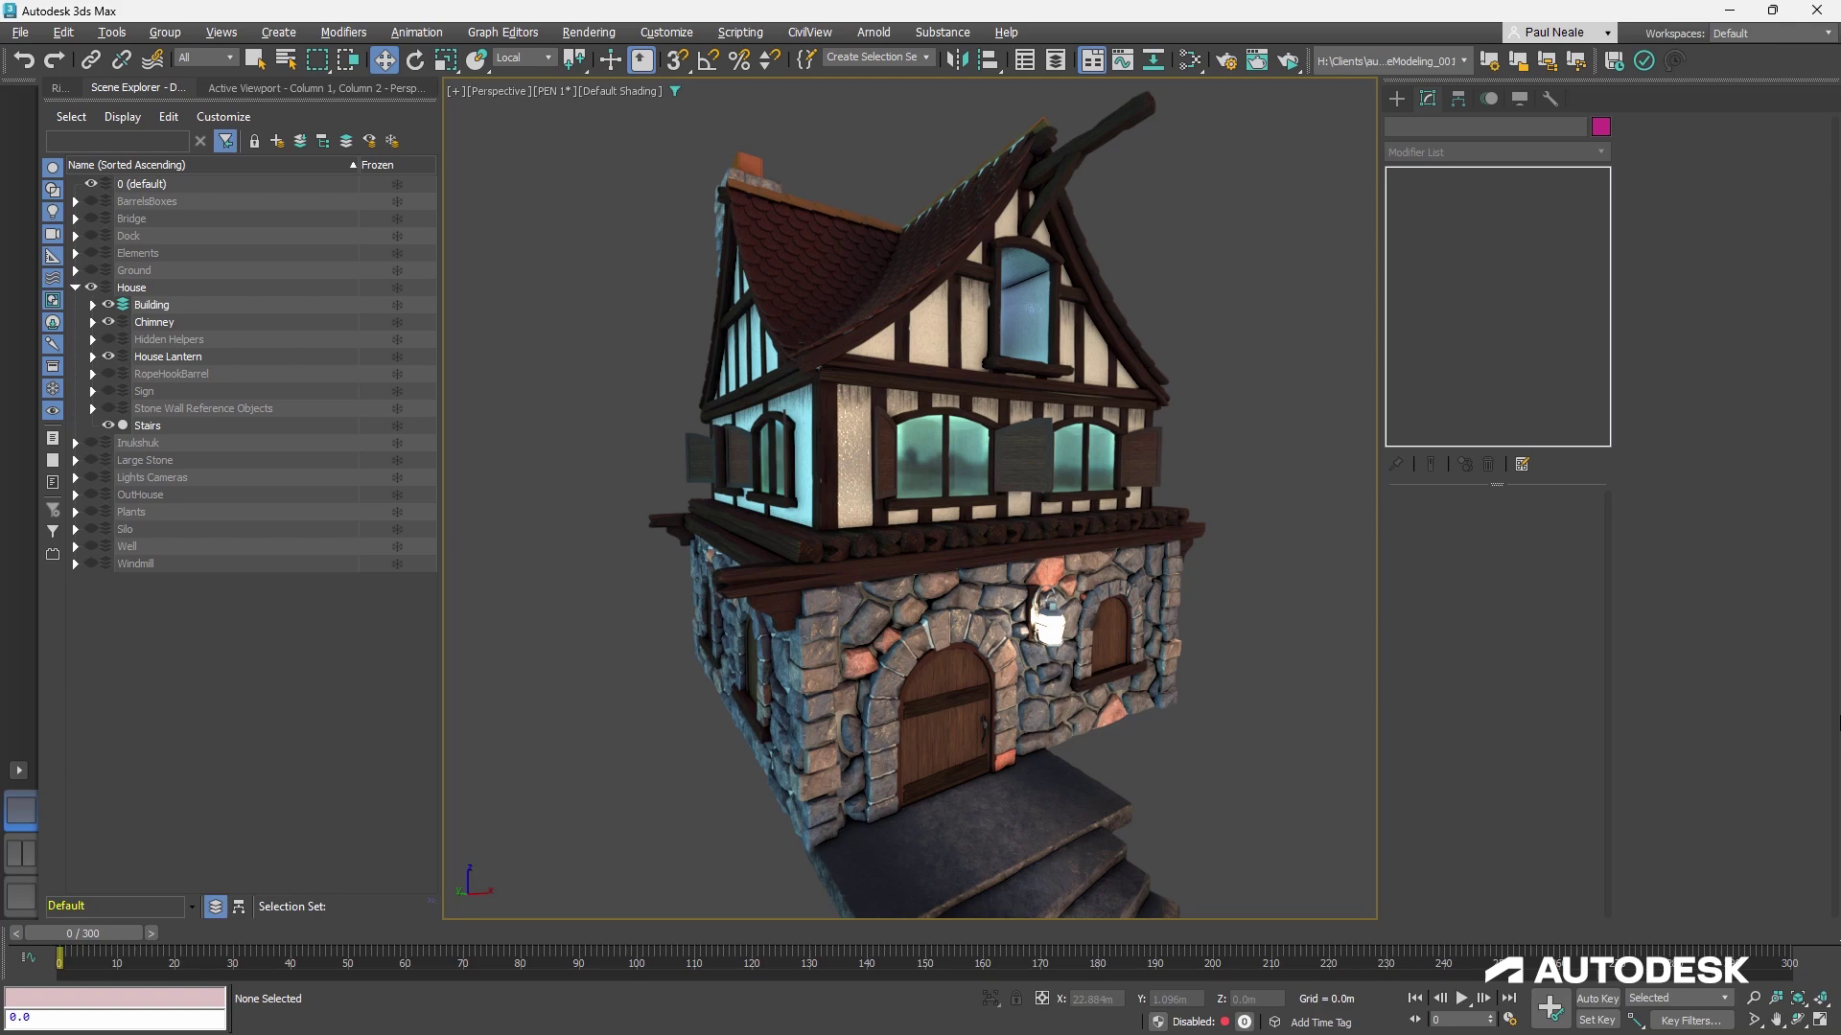
# Show the Stone Wall Reference Objects layer and isolate the stone wall together with the painted reference plane, leaving nothing selected
pyautogui.keyDown('alt'); pyautogui.moveTo(1068, 744); pyautogui.dragTo(972, 707, button='middle'); pyautogui.keyUp('alt')
pyautogui.scroll(3, 930, 686)
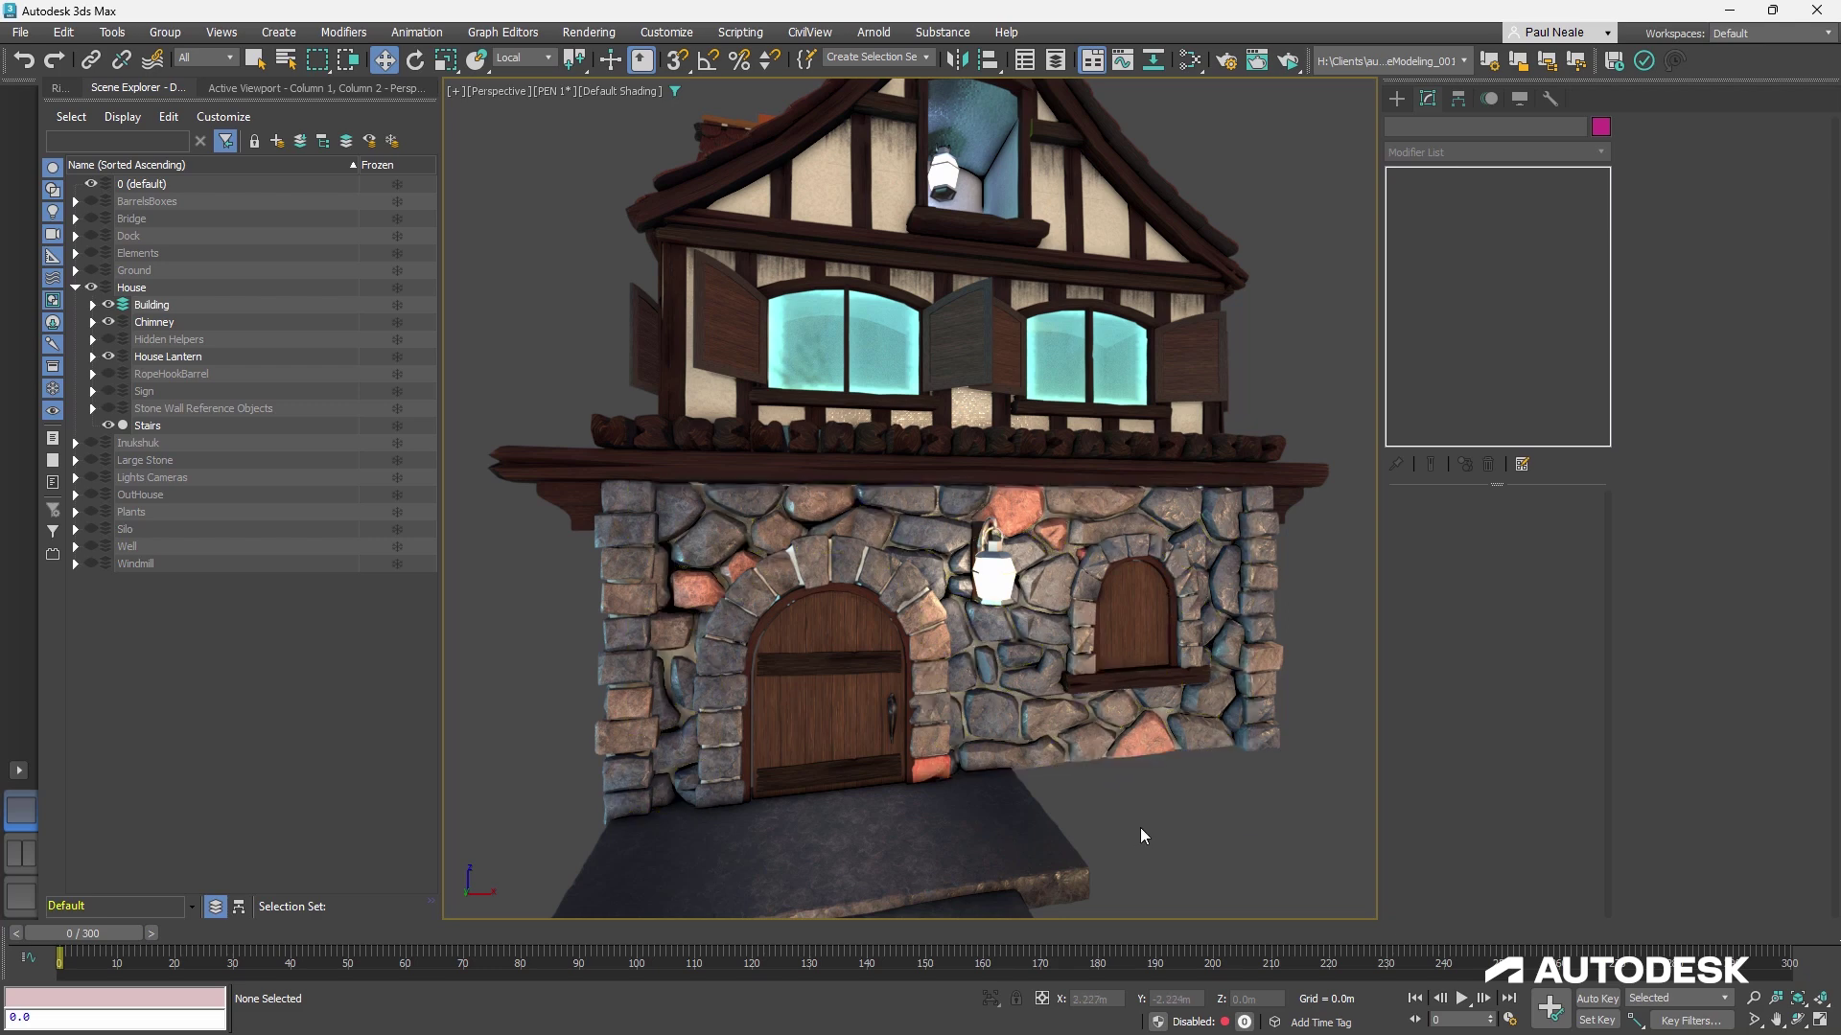
pyautogui.moveTo(1145, 826)
pyautogui.mouseDown(button='middle')
pyautogui.moveTo(1159, 822)
pyautogui.moveTo(1141, 825)
pyautogui.mouseUp(button='middle')
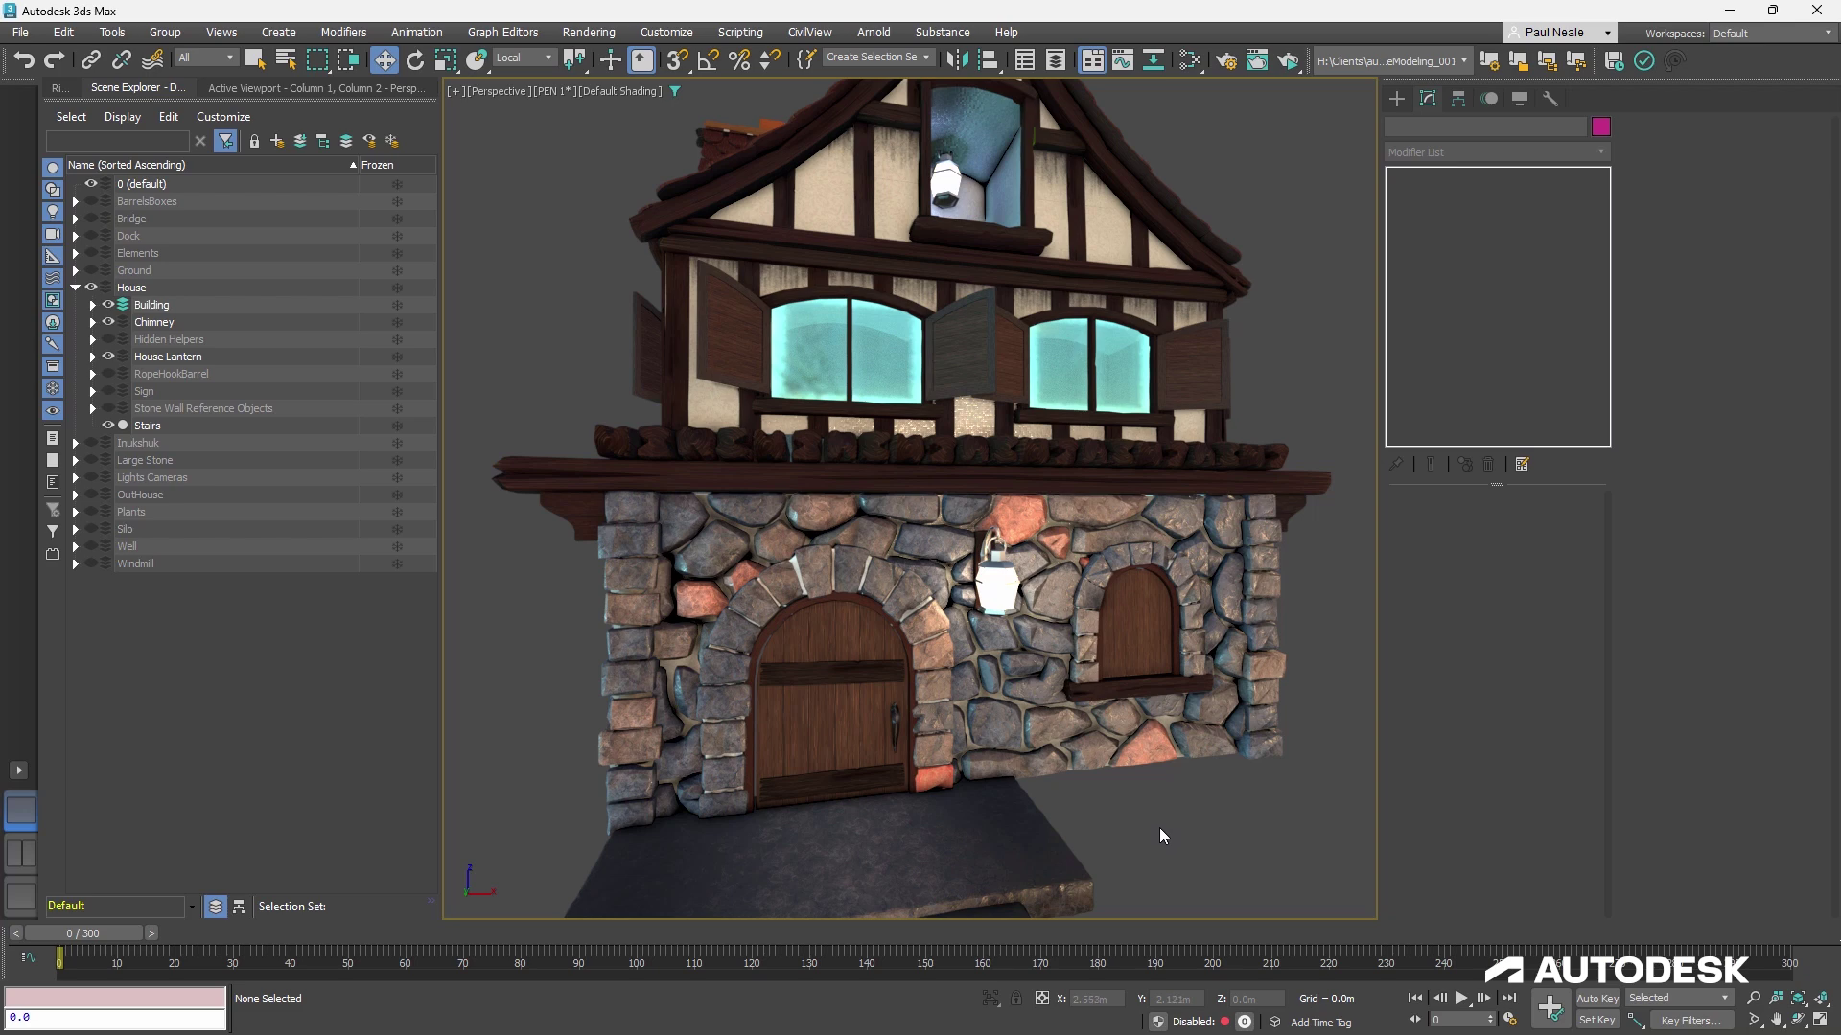
pyautogui.click(1152, 754)
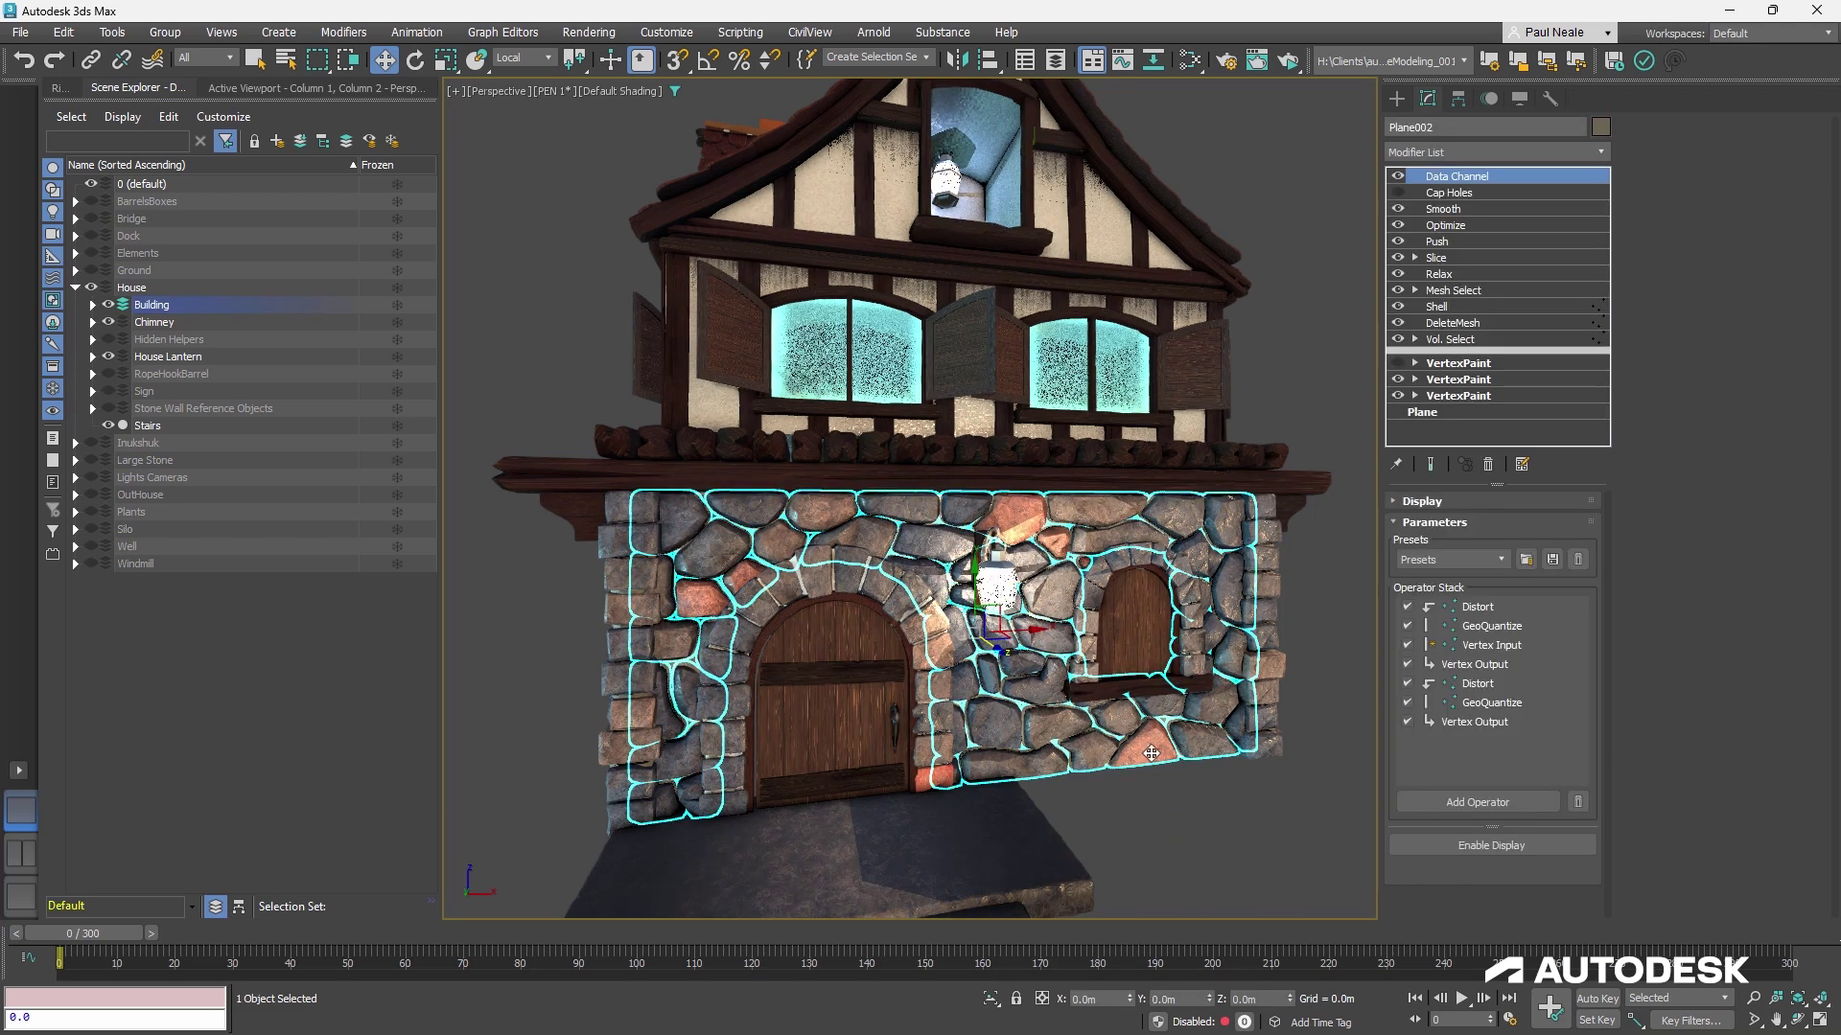
pyautogui.click(108, 409)
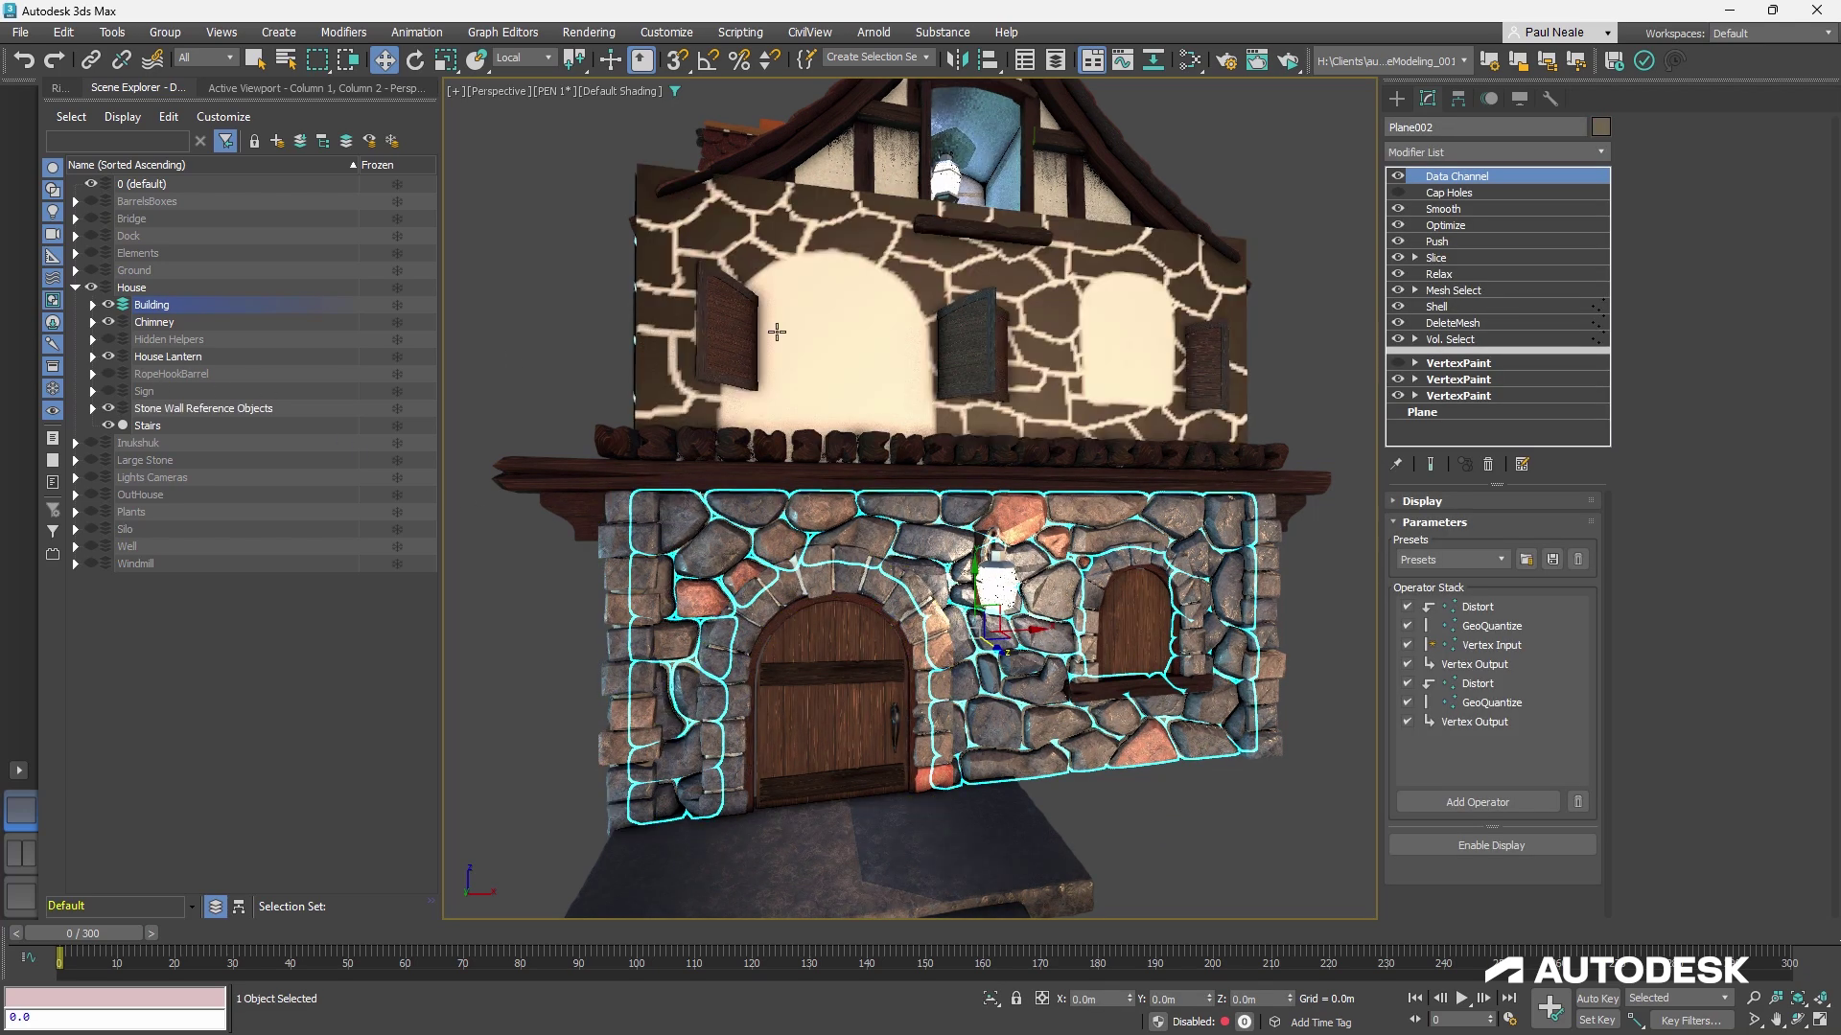
pyautogui.keyDown('ctrl'); pyautogui.click(839, 401); pyautogui.keyUp('ctrl')
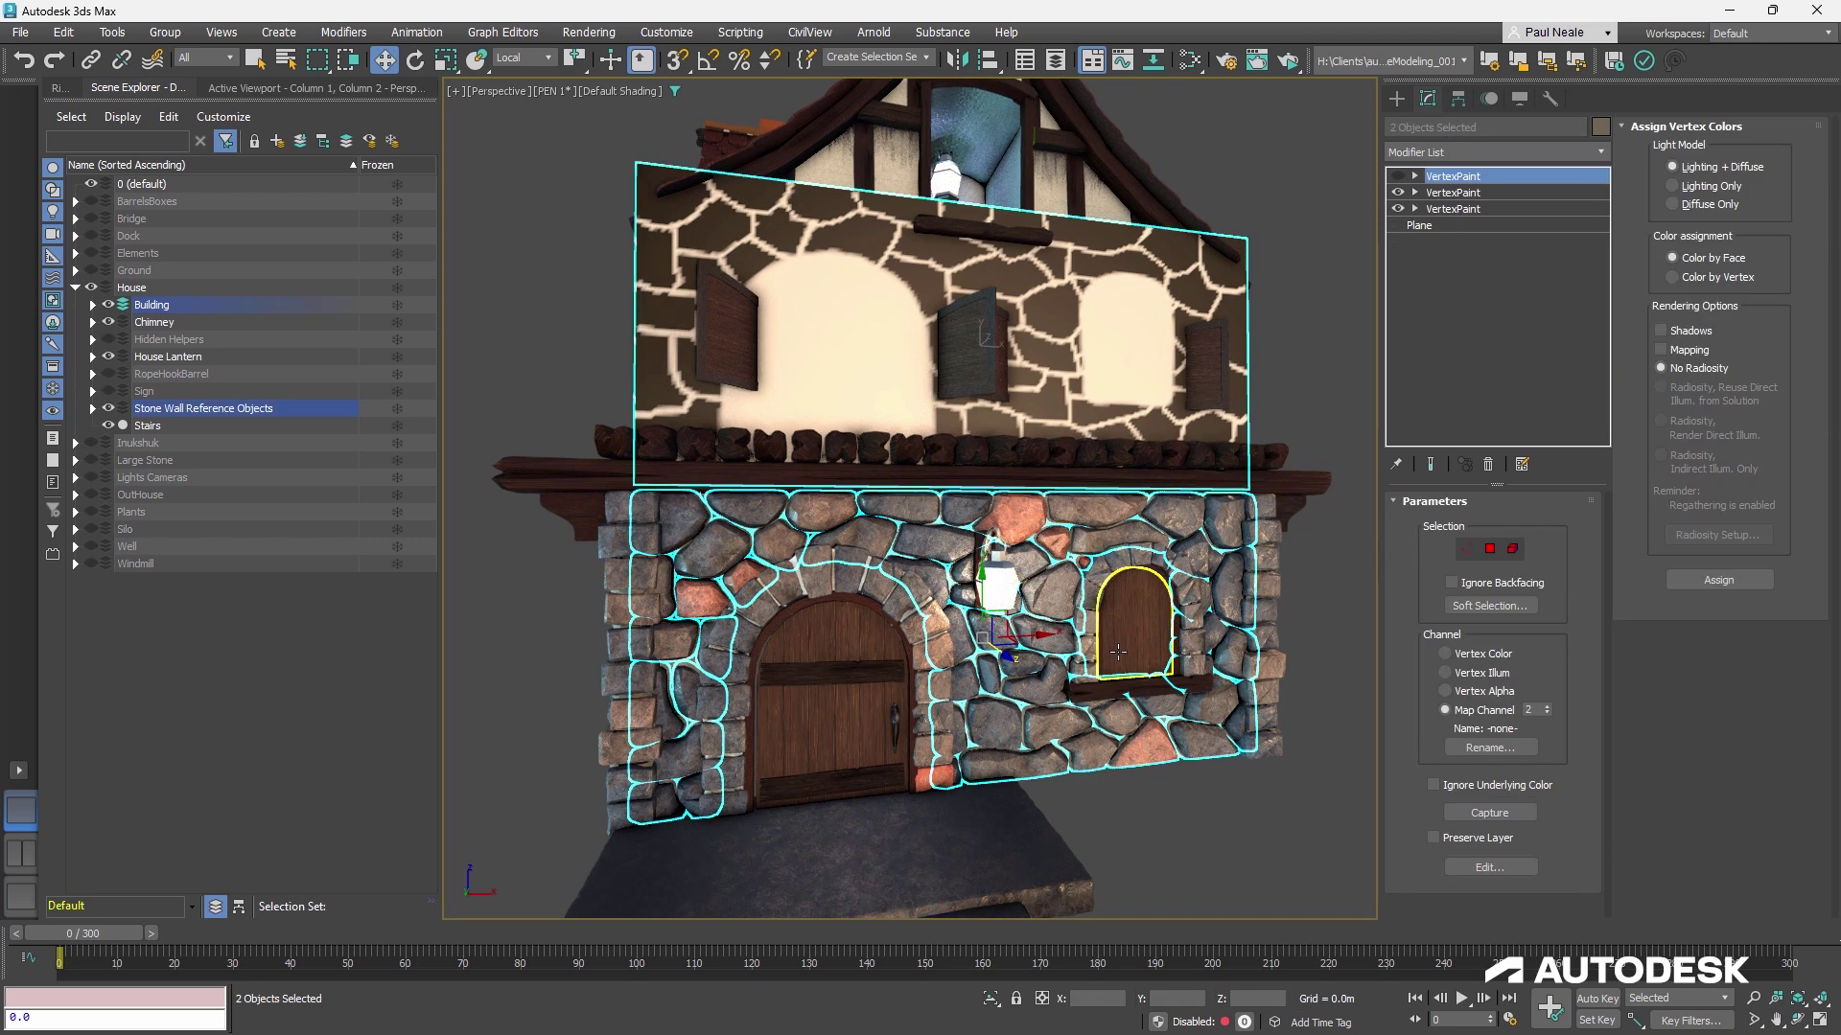
pyautogui.hotkey('alt', 'q')
pyautogui.keyDown('alt'); pyautogui.moveTo(1136, 671); pyautogui.dragTo(1054, 660, button='middle'); pyautogui.keyUp('alt')
pyautogui.click(1335, 385)
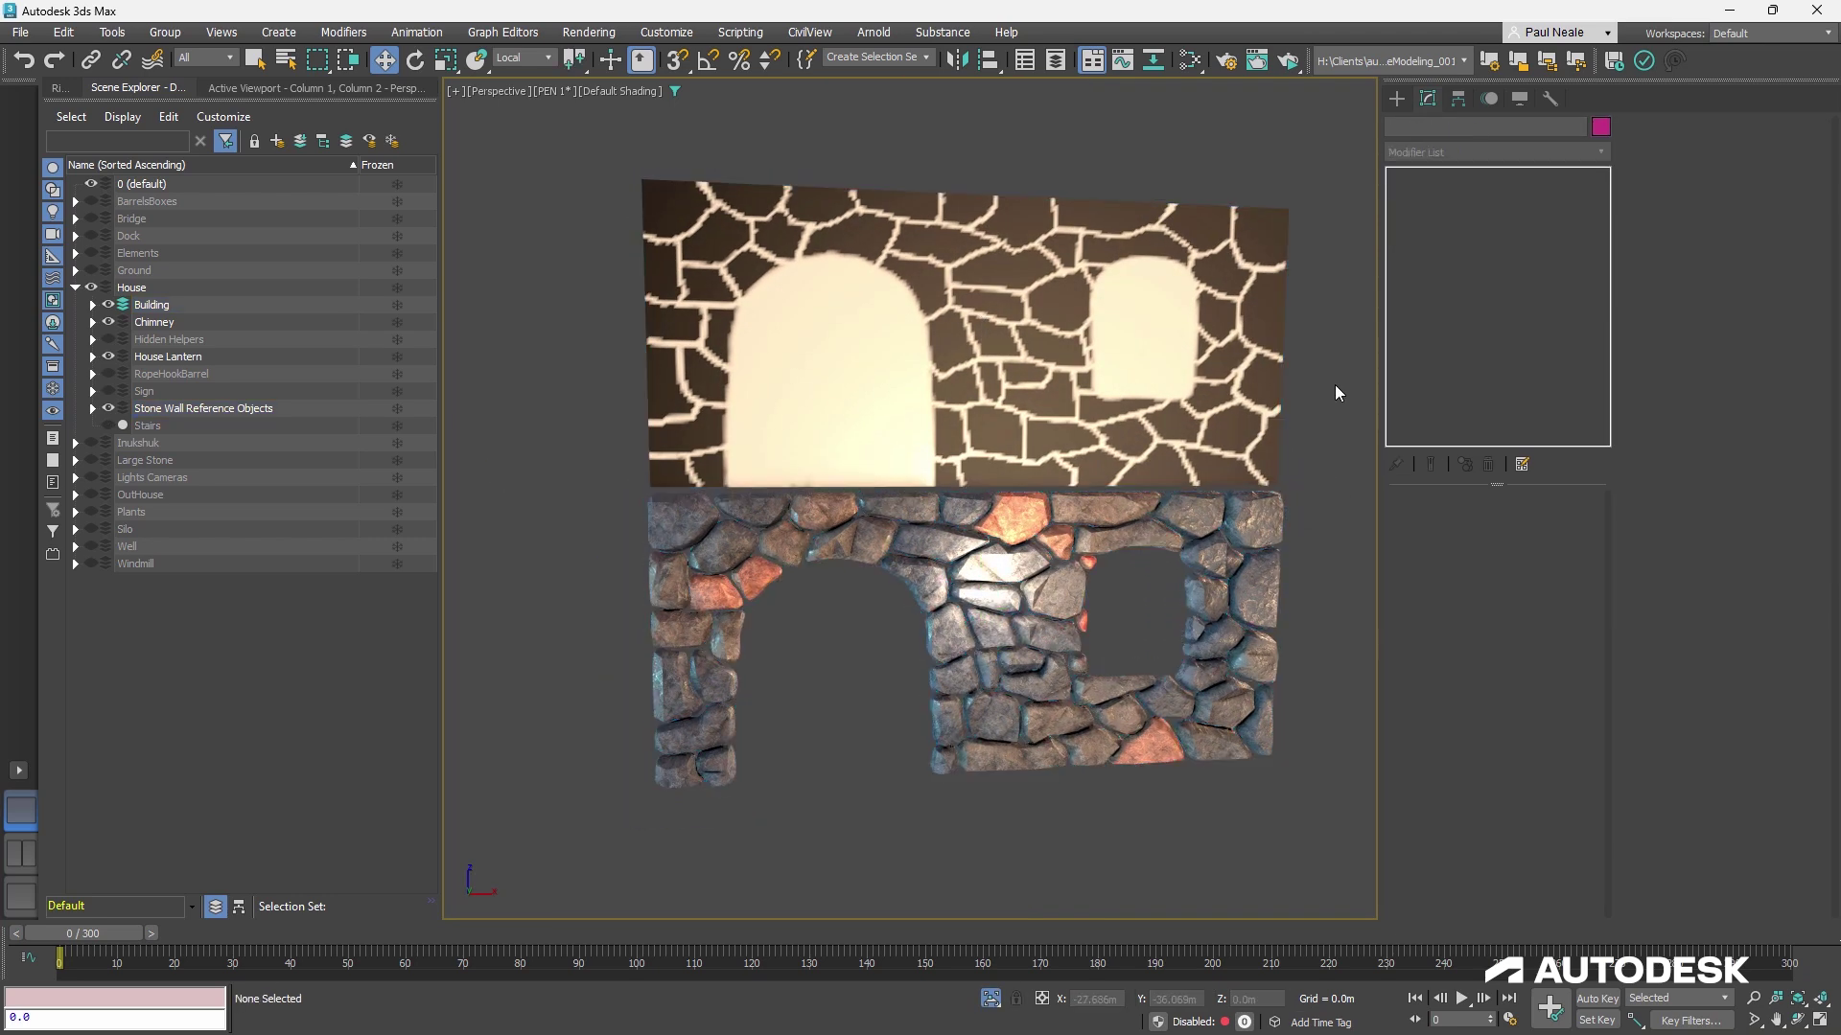
# Select the painted reference plane and inspect its base Plane level, briefly checking the mesh with edged faces
pyautogui.click(1212, 411)
pyautogui.press('z')
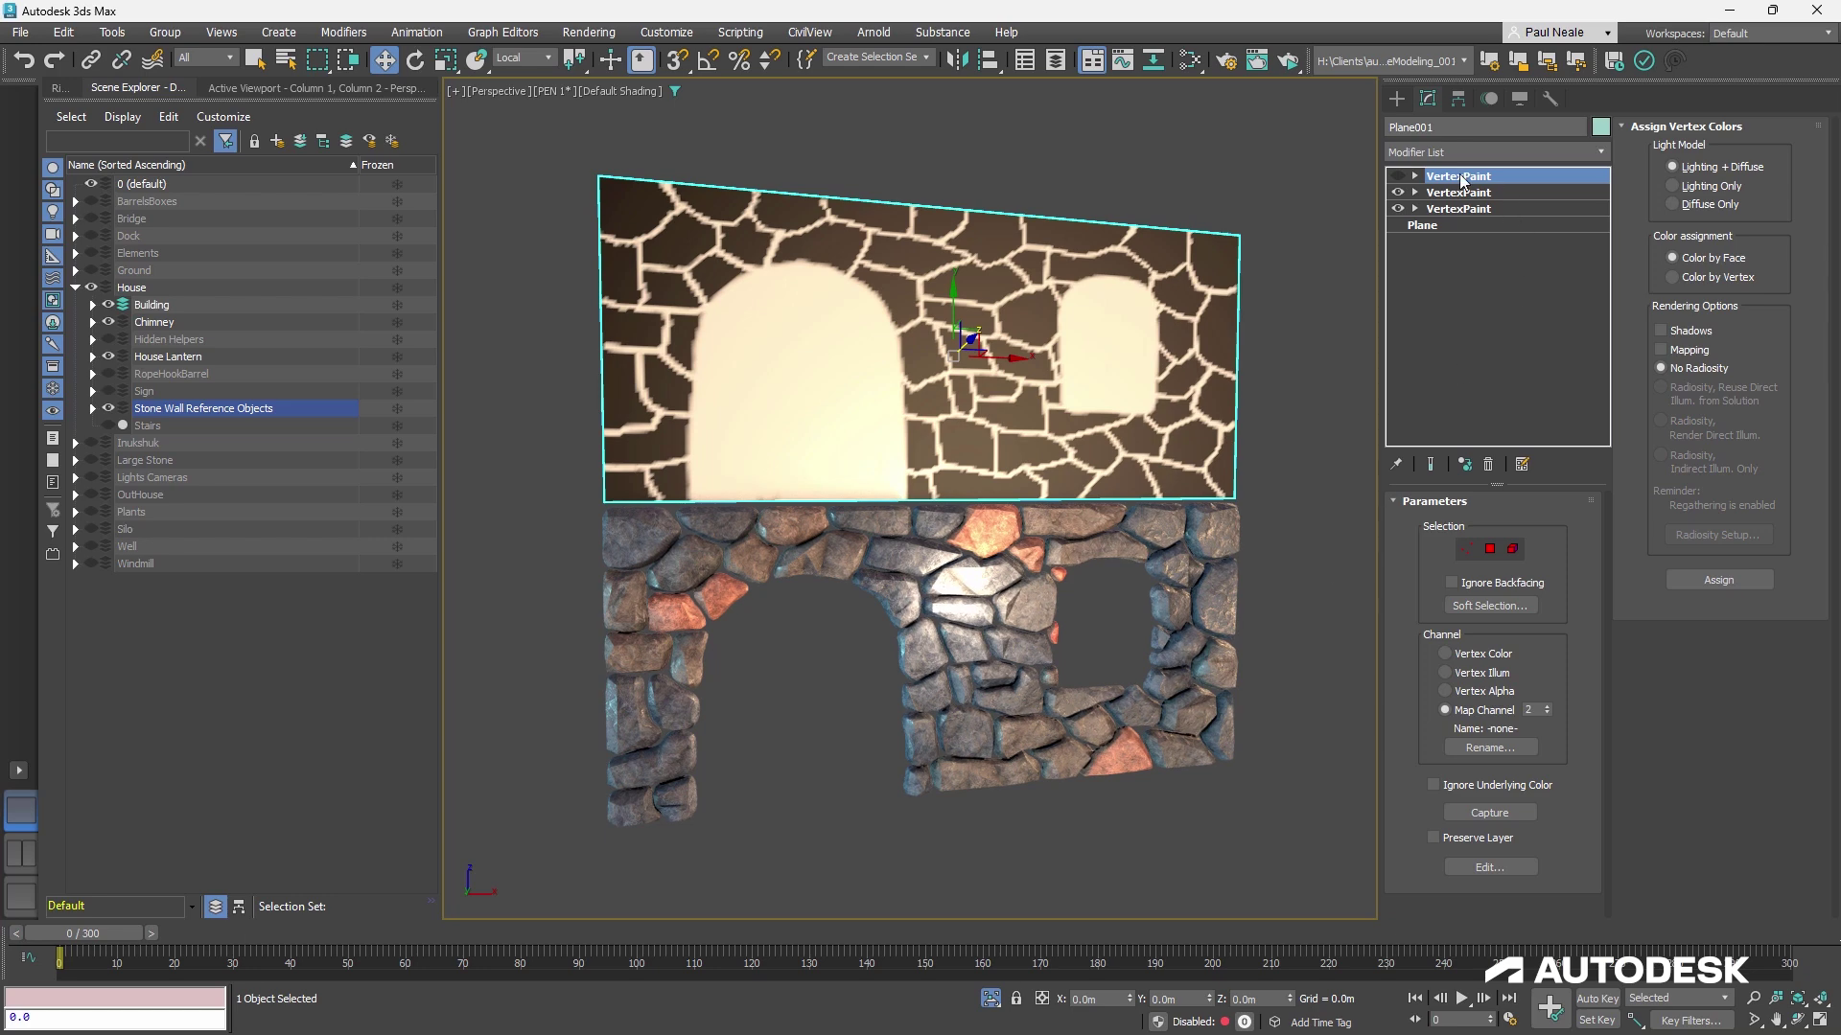
pyautogui.click(1435, 226)
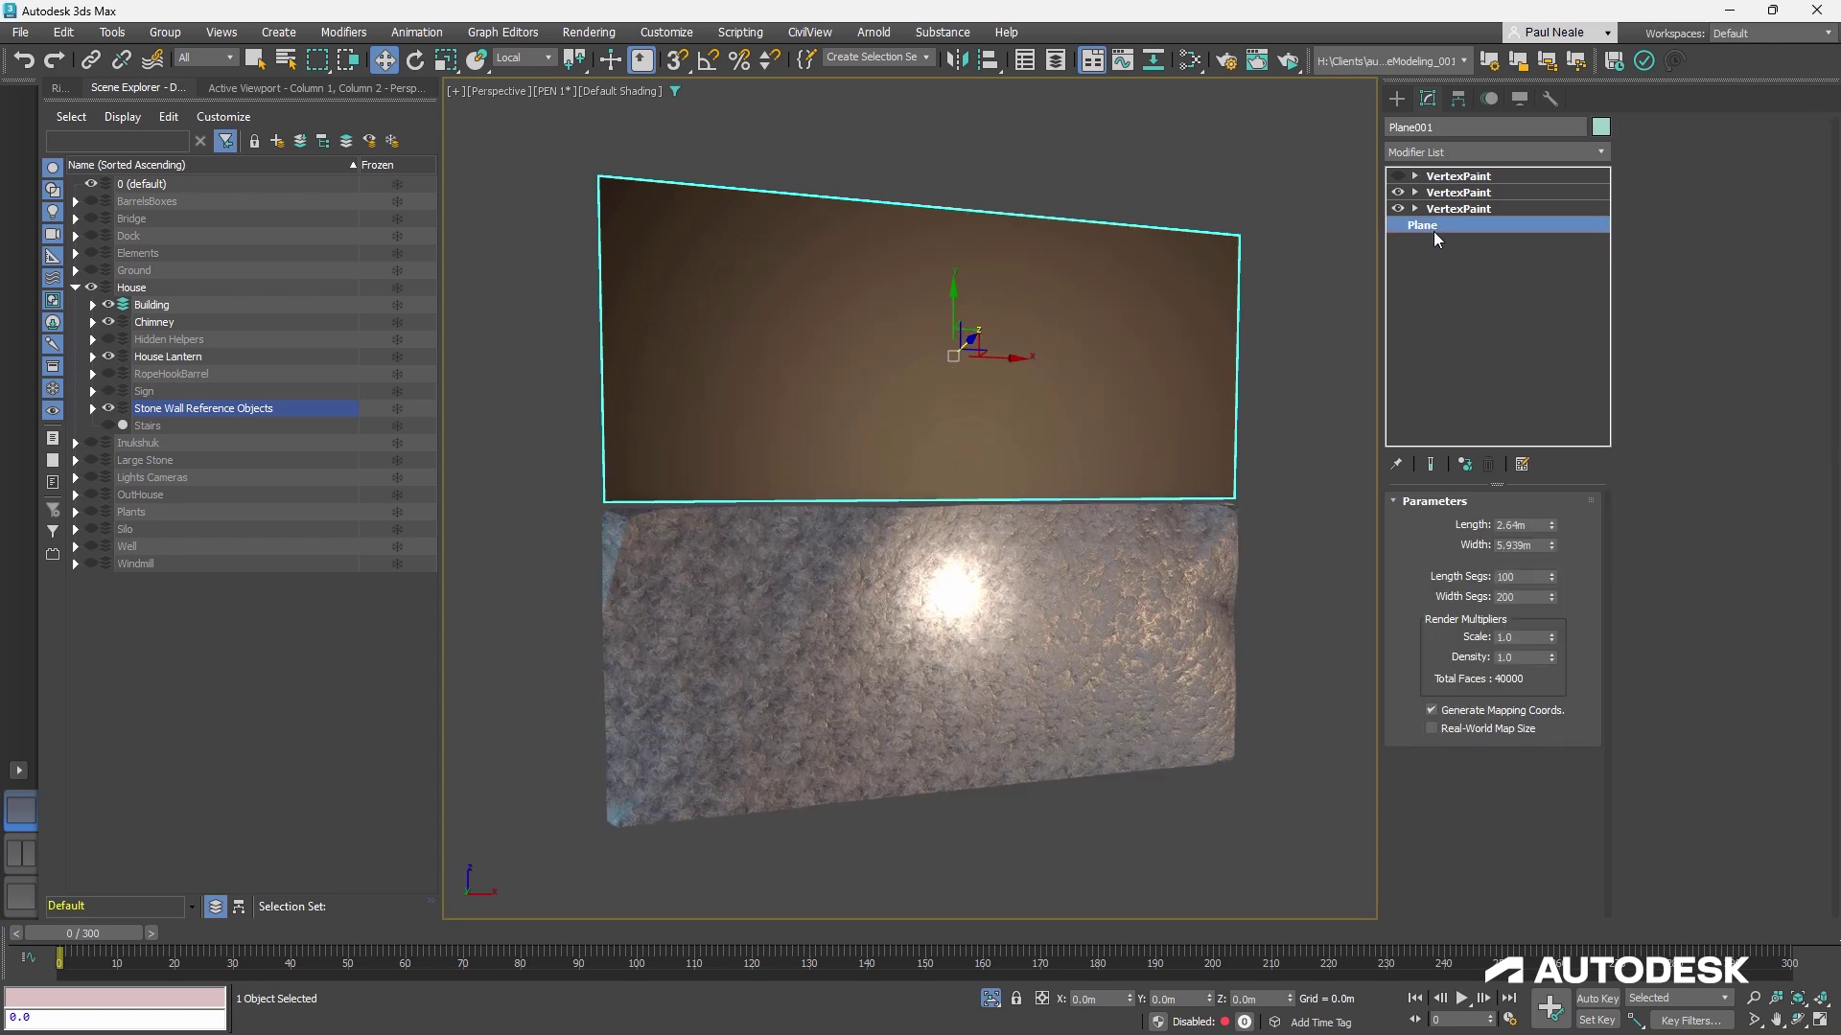
pyautogui.press('F4')
pyautogui.press('F4')
# Review the reference plane's three VertexPaint modifiers, switching the middle one off and on to compare the window opening
pyautogui.click(1470, 210)
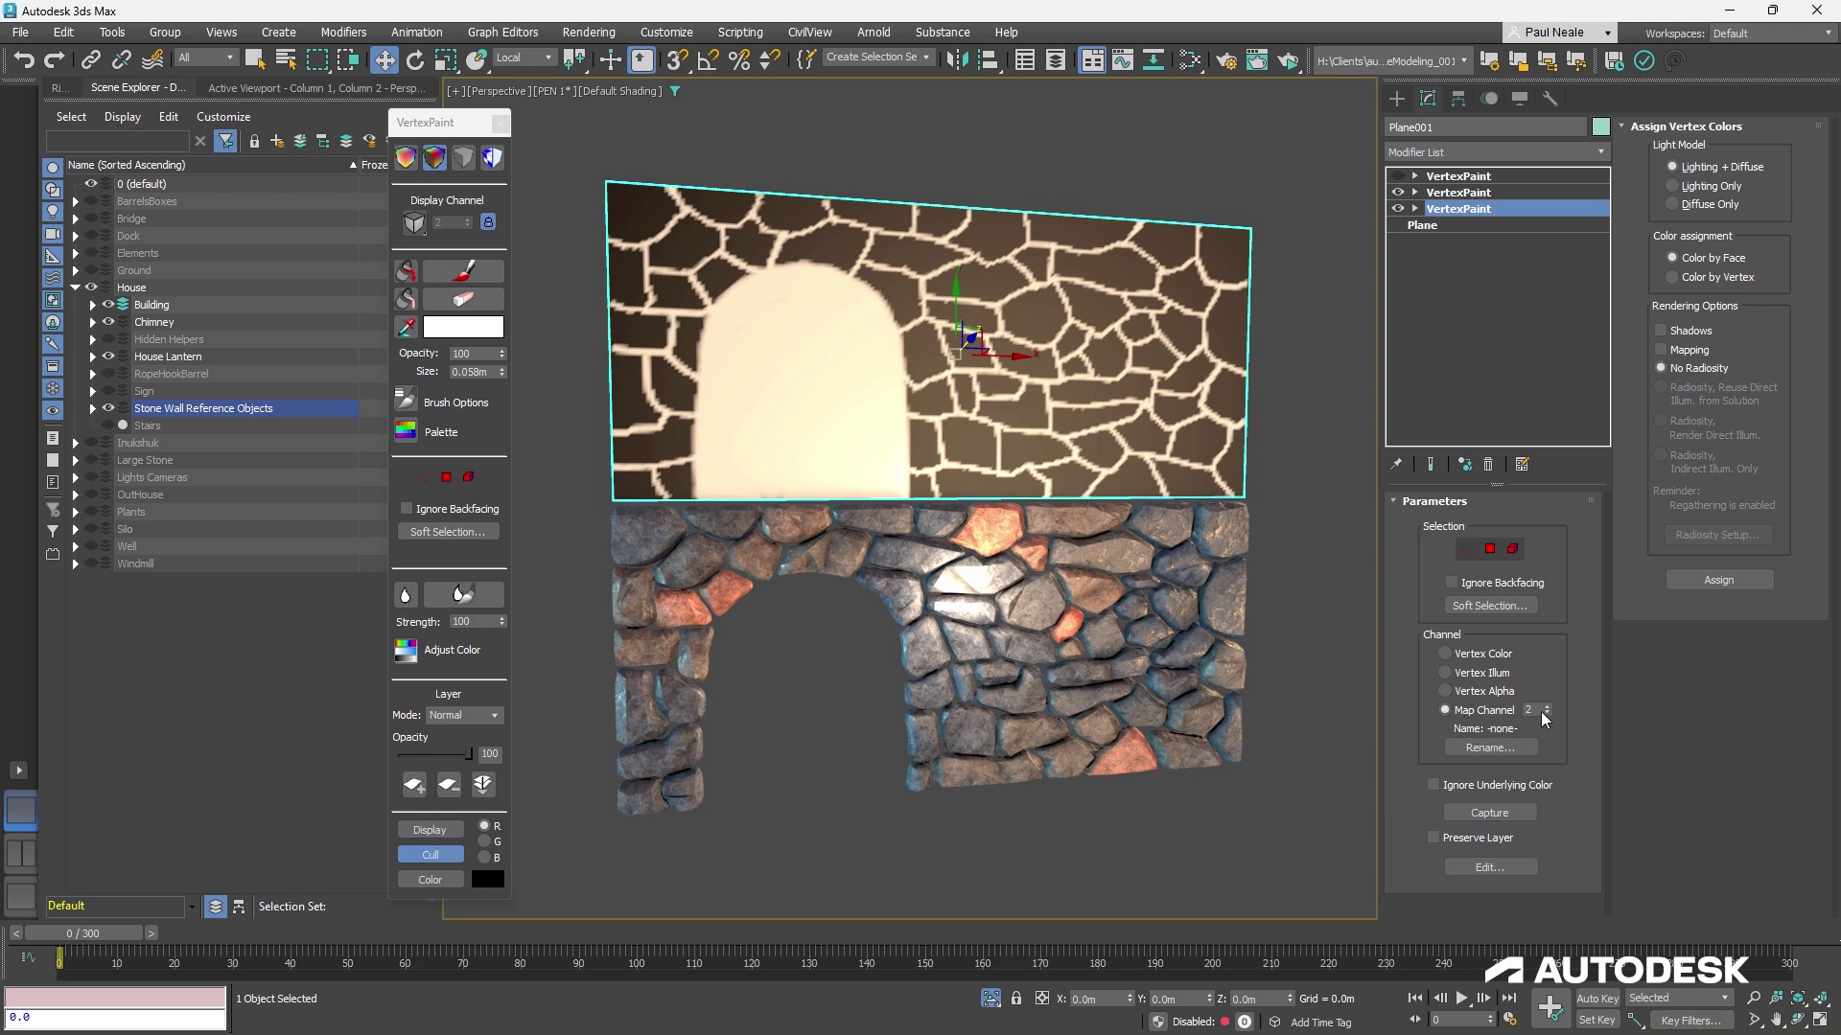
pyautogui.click(1457, 192)
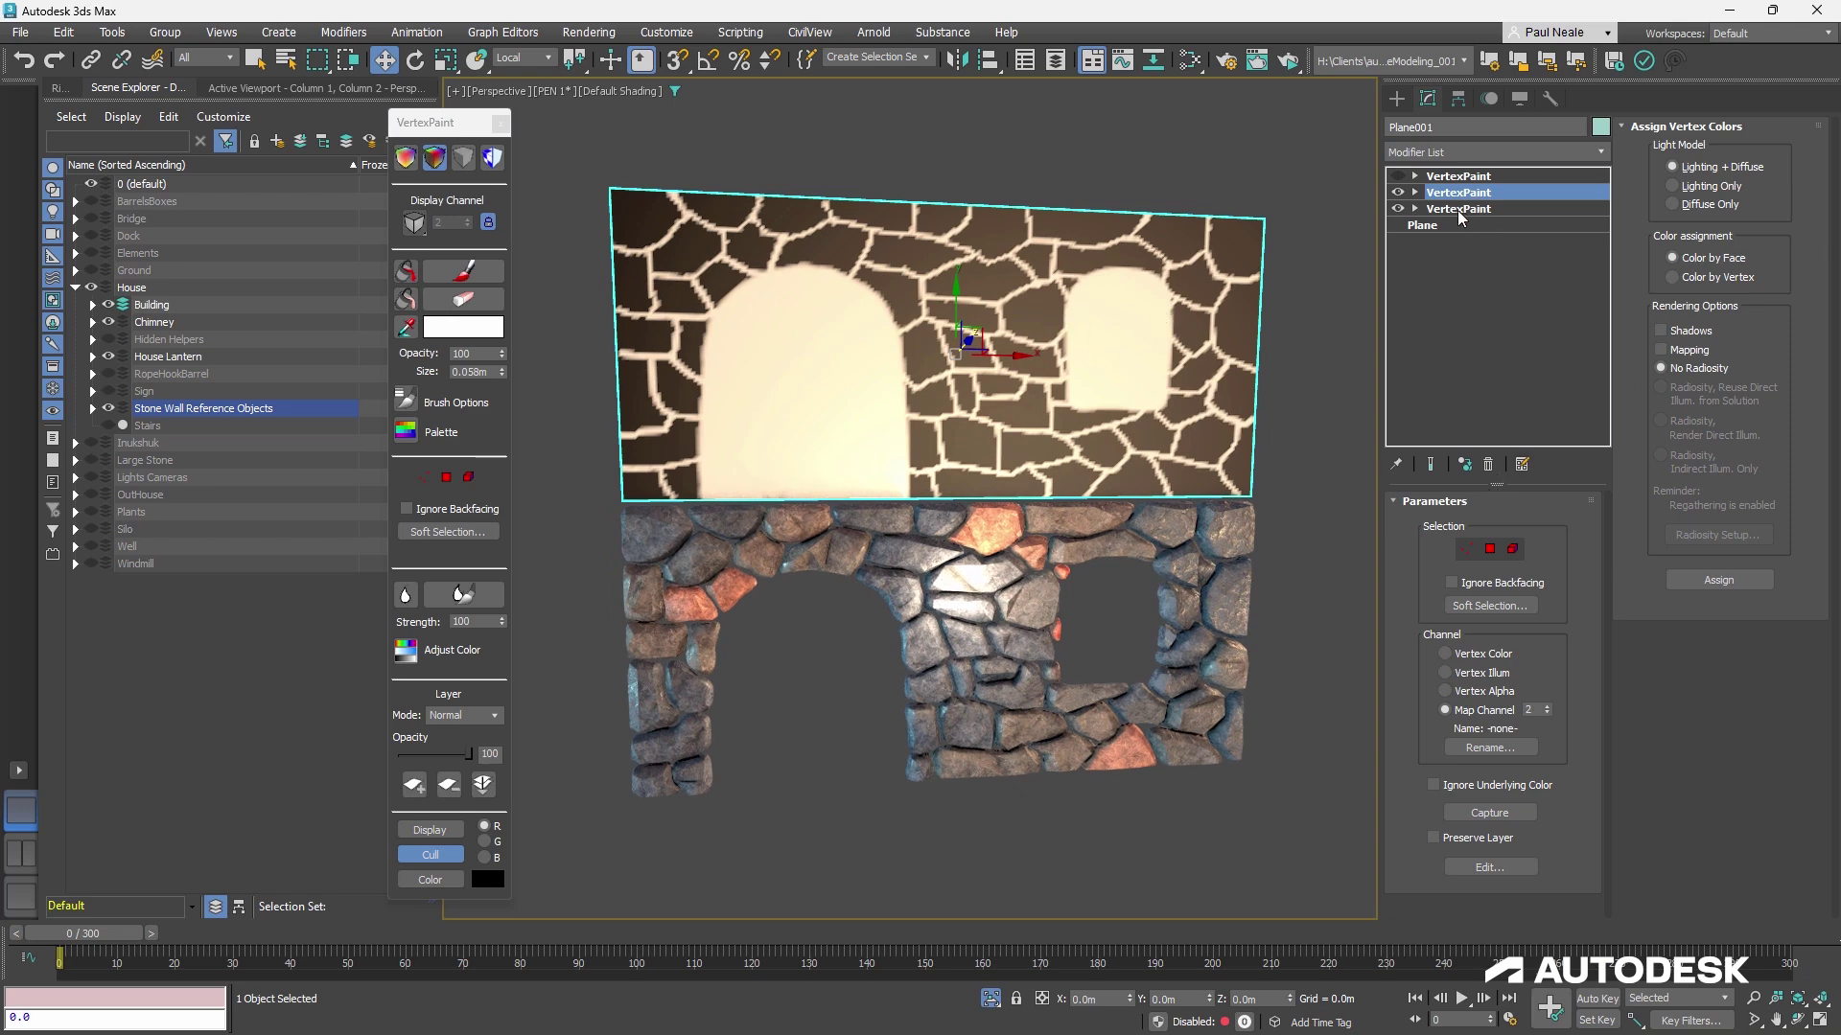
pyautogui.keyDown('alt'); pyautogui.moveTo(1299, 485); pyautogui.dragTo(1304, 492, button='middle'); pyautogui.keyUp('alt')
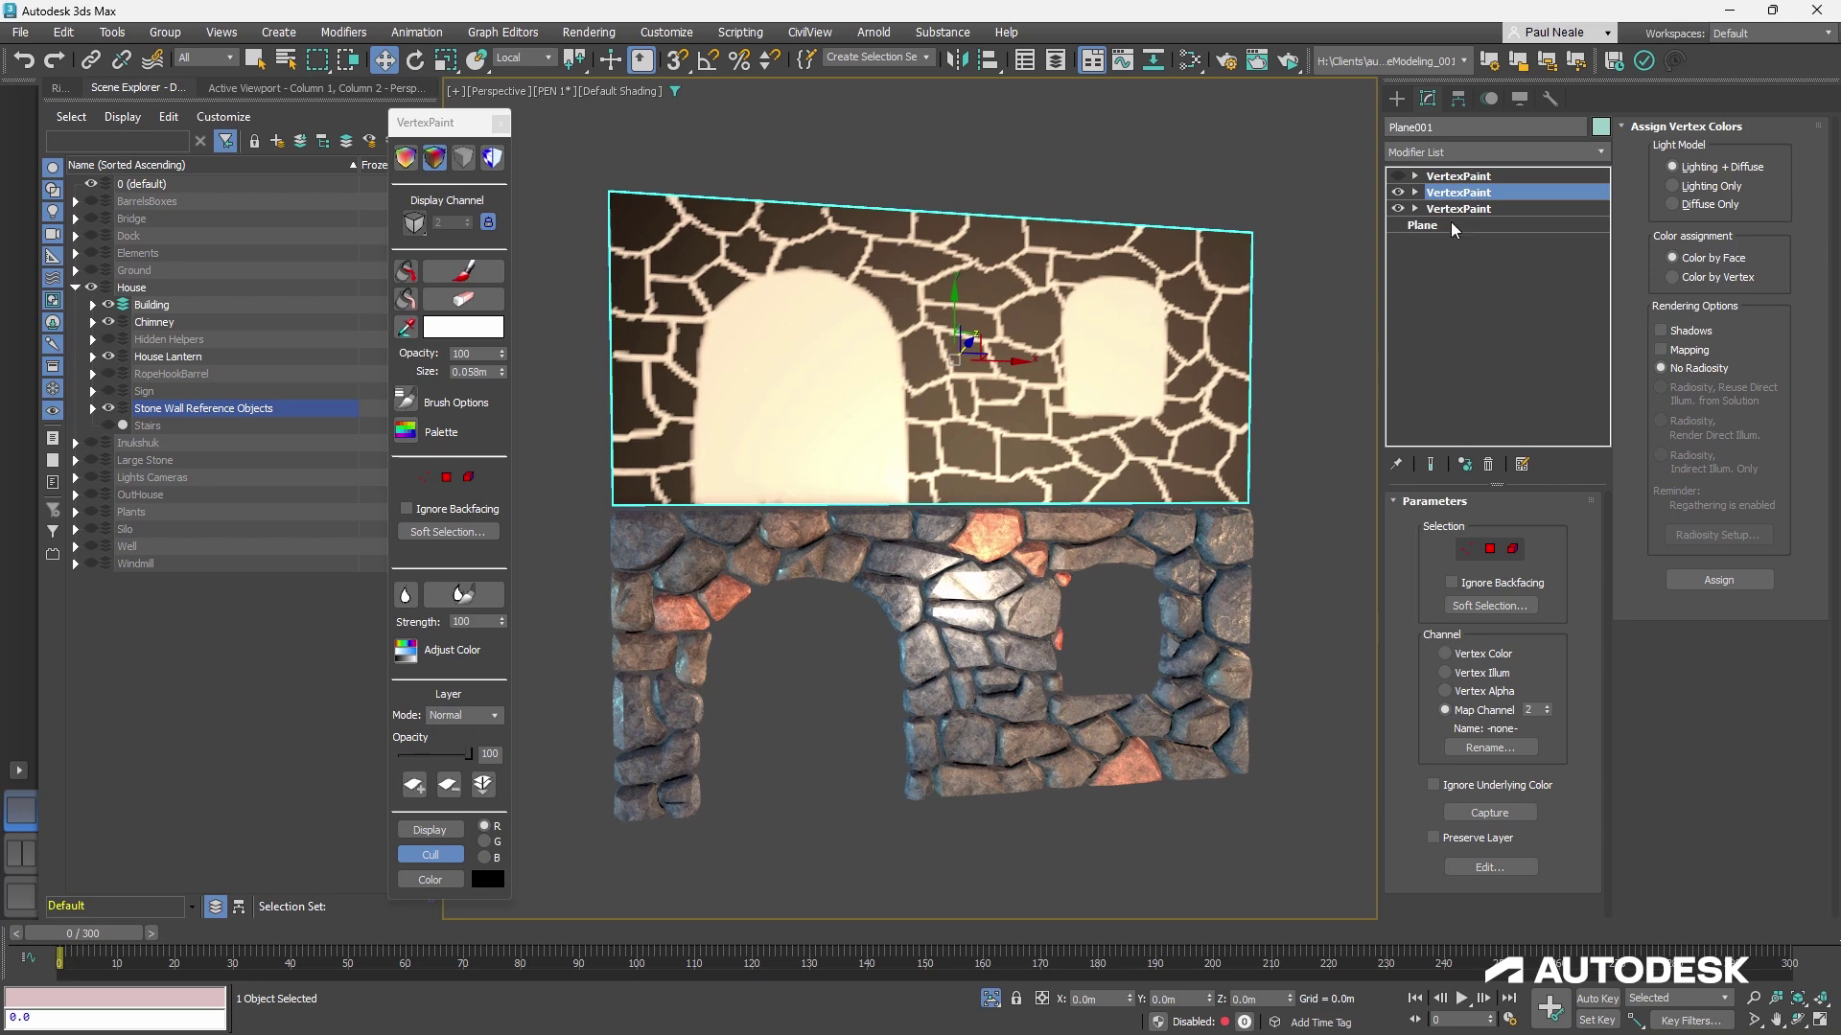
pyautogui.click(1398, 193)
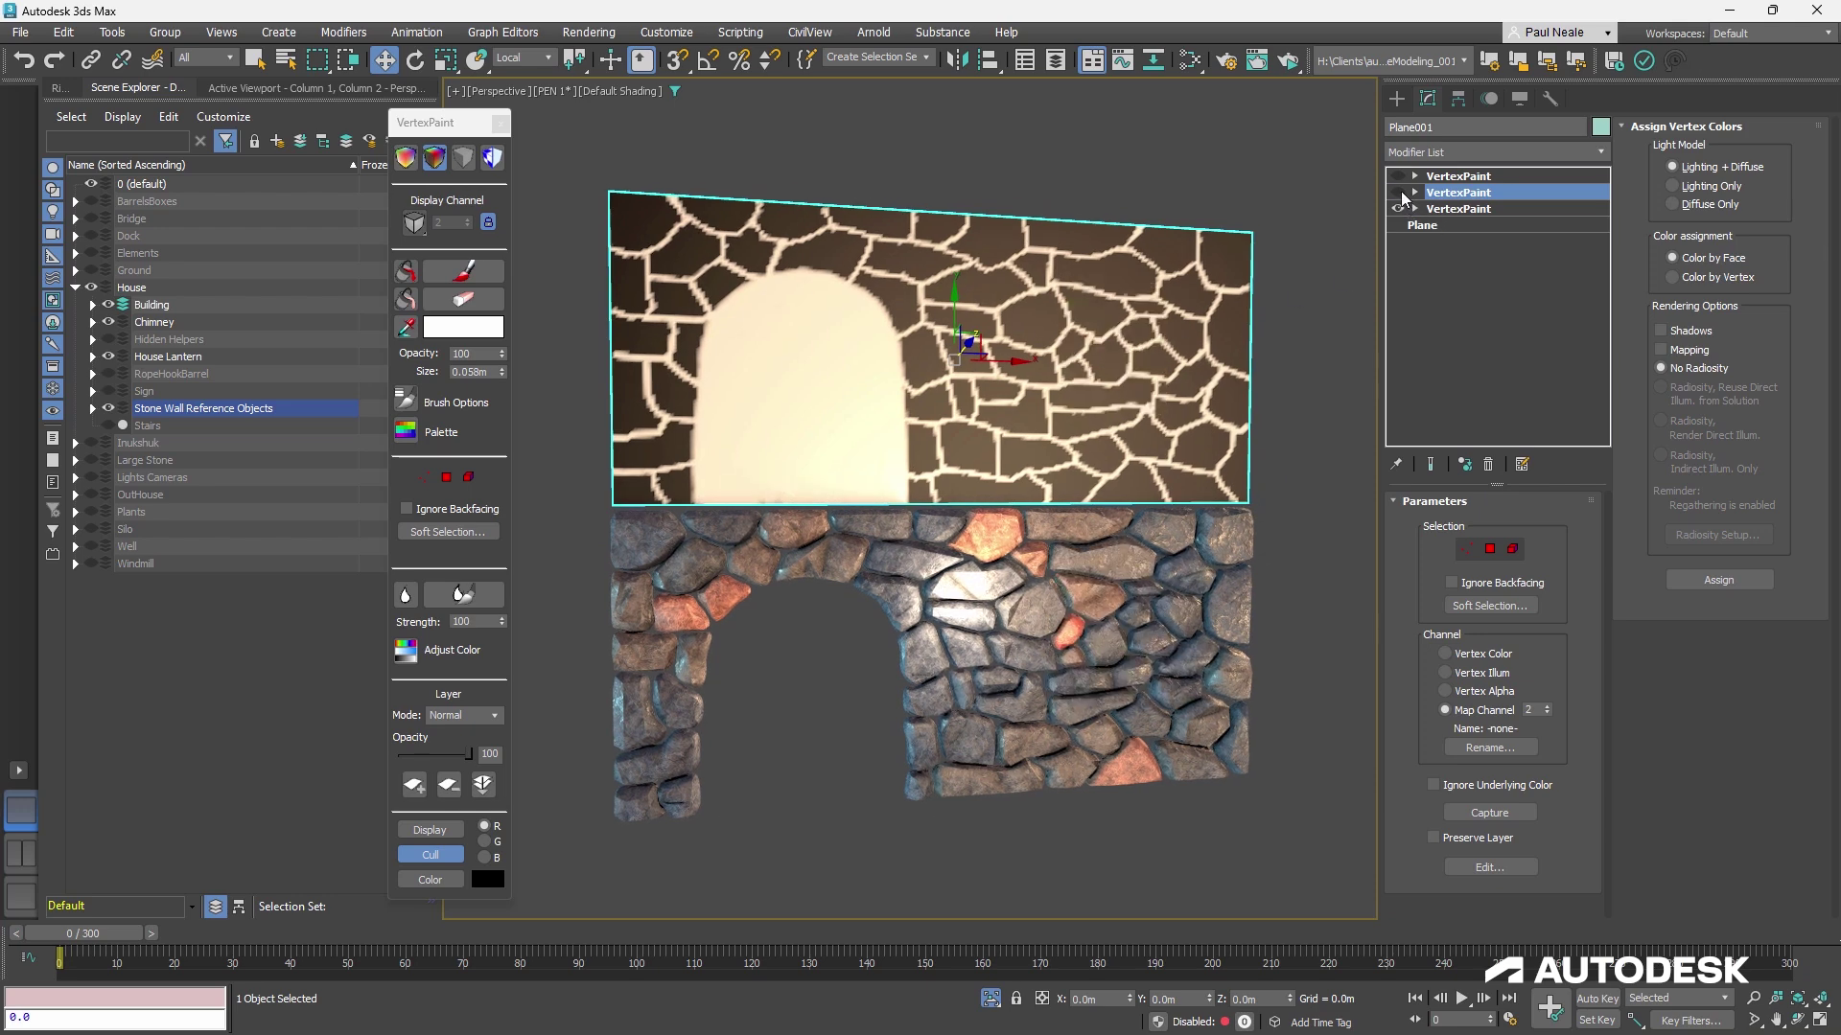
pyautogui.click(1399, 193)
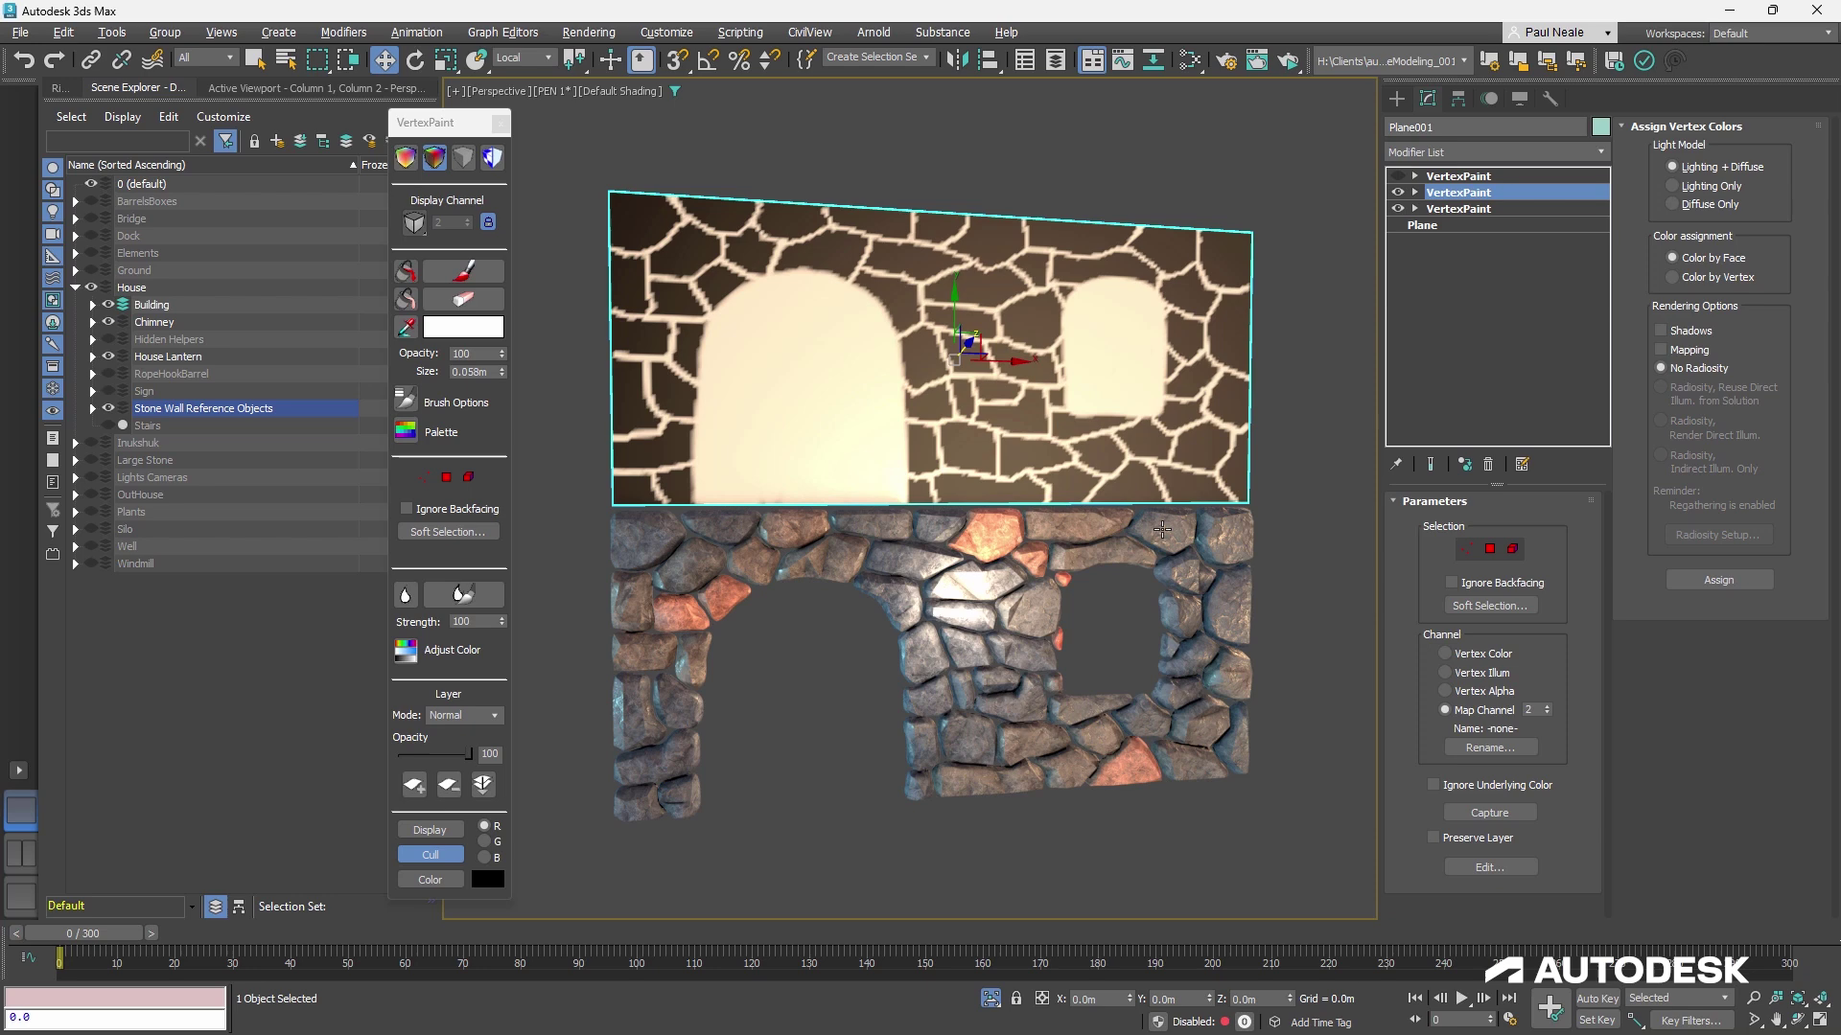
pyautogui.keyDown('alt'); pyautogui.moveTo(832, 469); pyautogui.dragTo(831, 462, button='middle'); pyautogui.keyUp('alt')
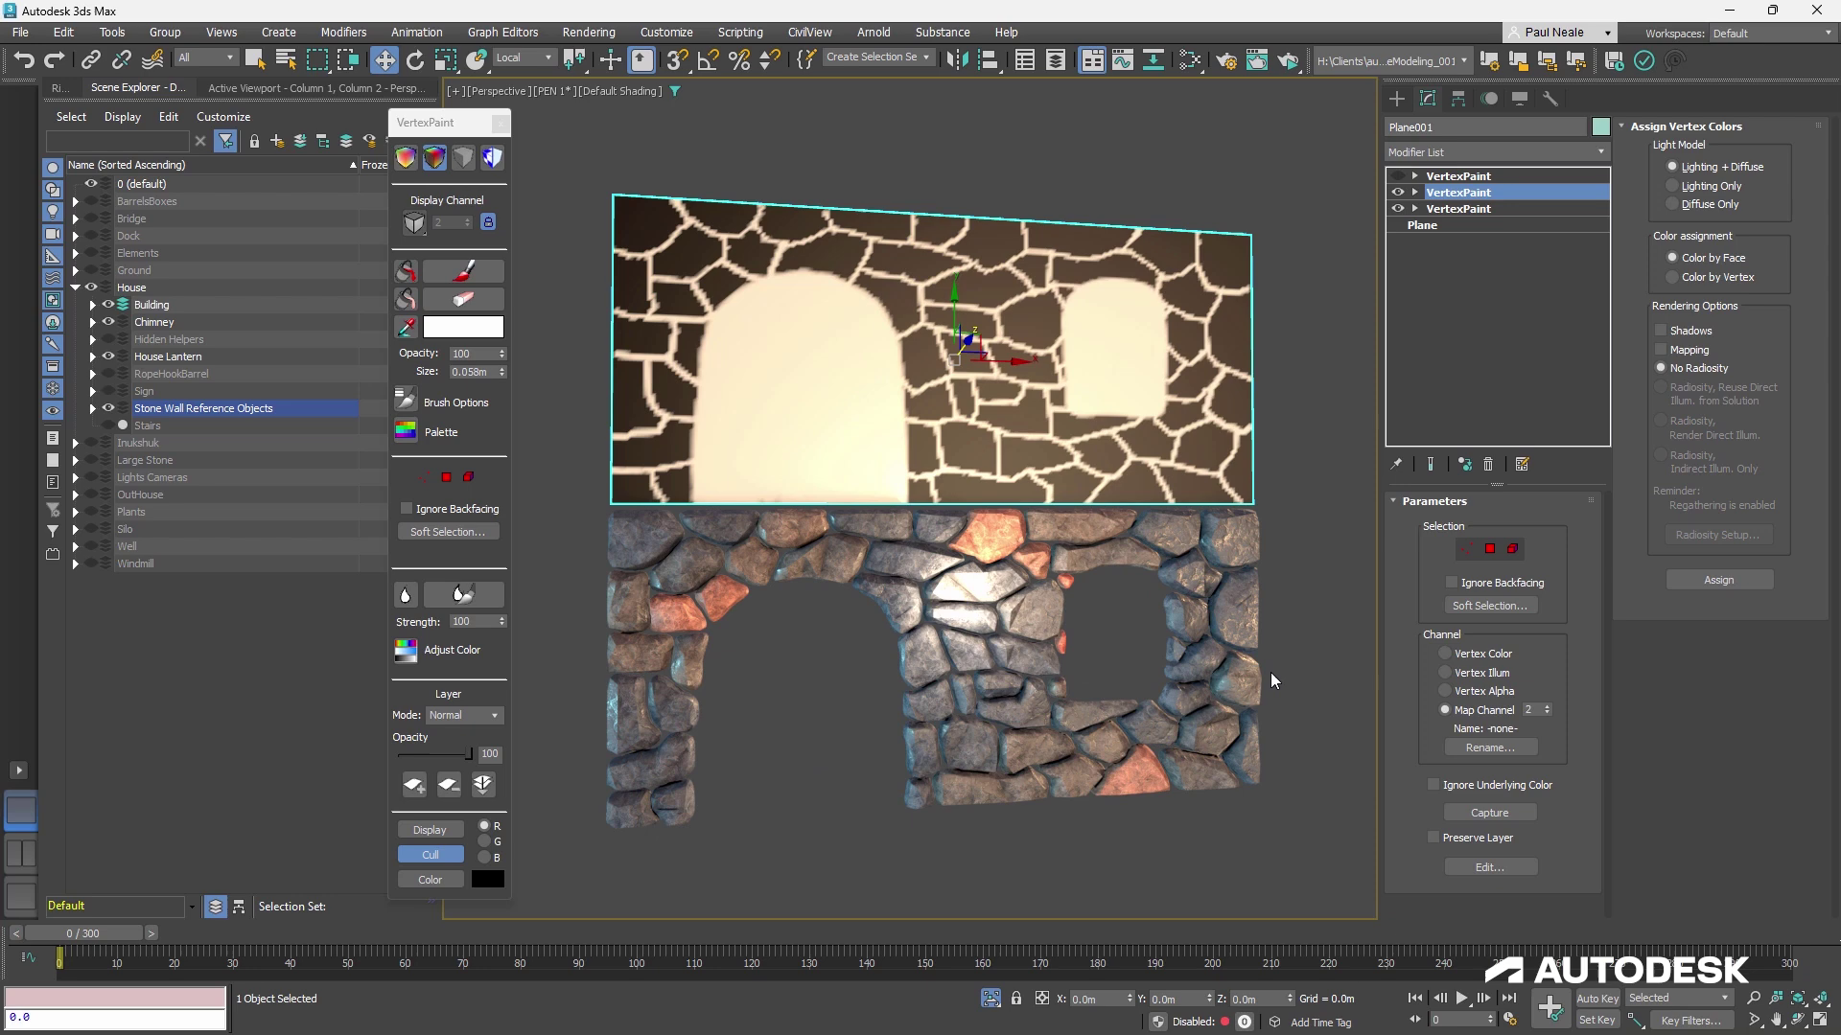
pyautogui.click(1485, 177)
# Select the stone wall and examine its stack at the reference divider and the Vol. Select modifier's texture map selection settings
pyautogui.click(1235, 625)
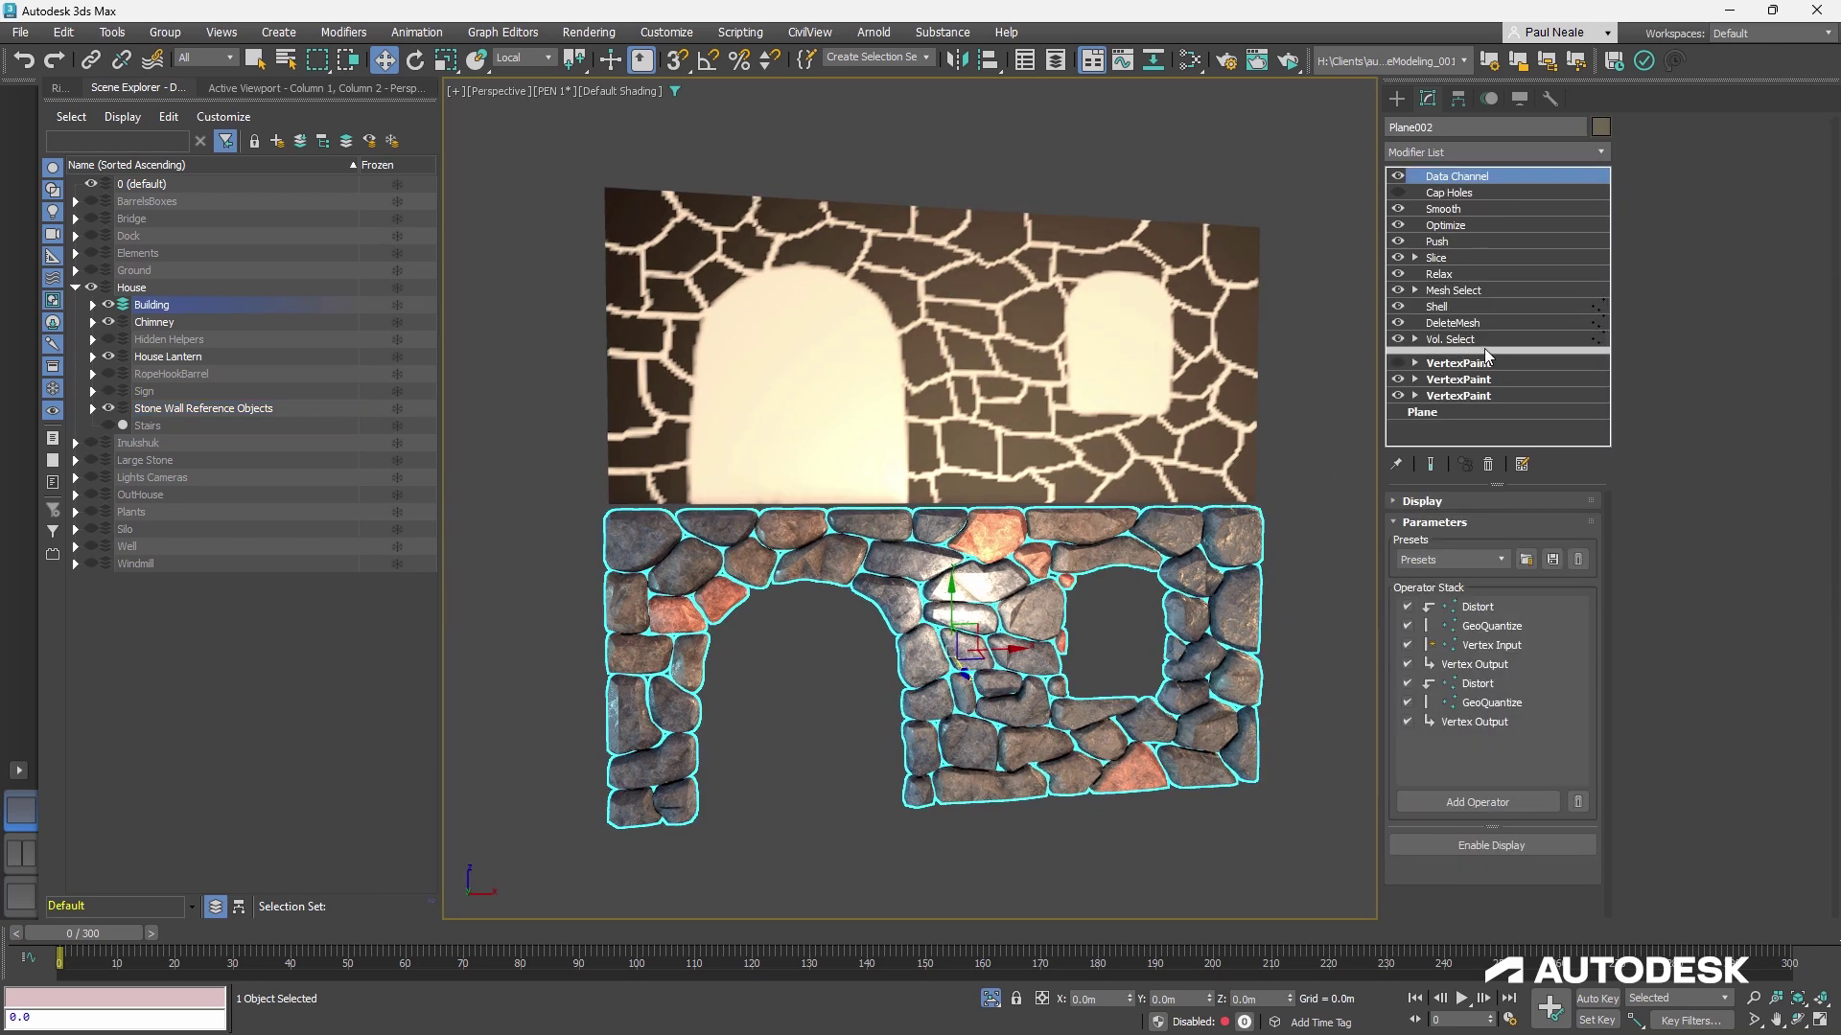
pyautogui.click(1484, 350)
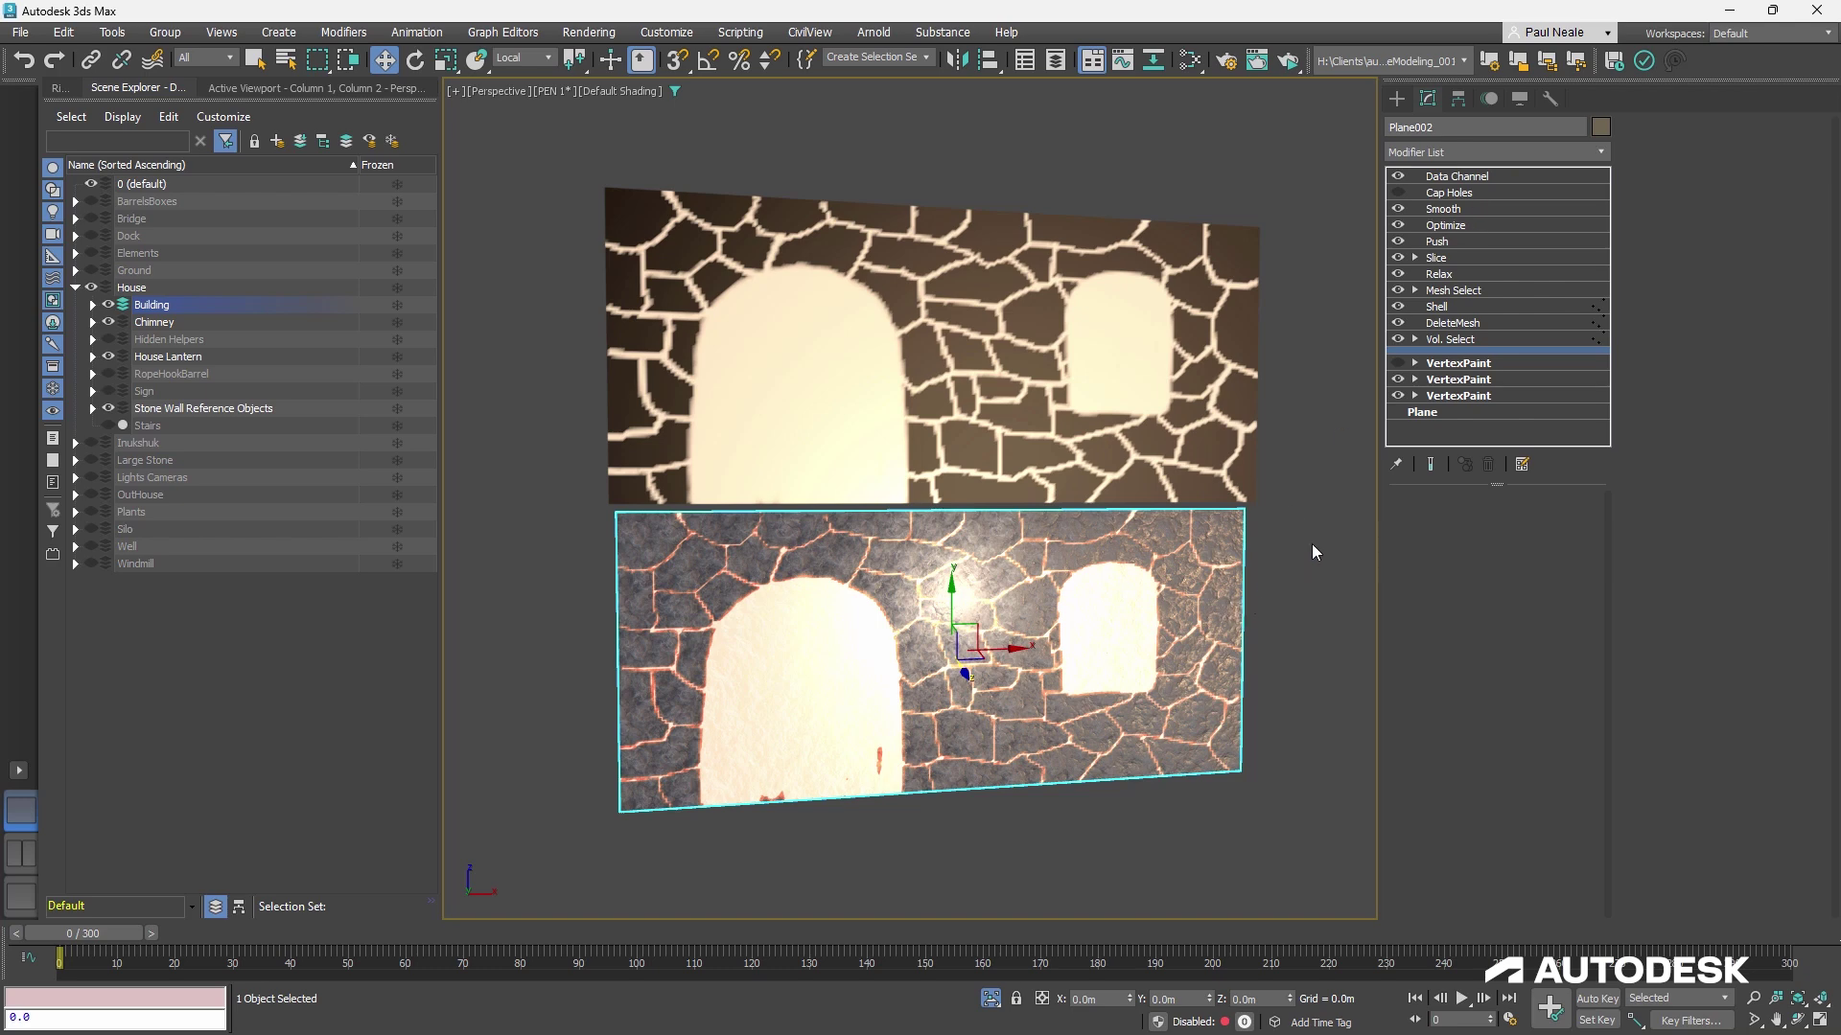
pyautogui.click(1463, 339)
pyautogui.keyDown('alt'); pyautogui.moveTo(1347, 590); pyautogui.dragTo(1268, 657, button='middle'); pyautogui.keyUp('alt')
pyautogui.scroll(2, 1100, 730)
pyautogui.moveTo(1099, 732); pyautogui.dragTo(1110, 711, button='middle')
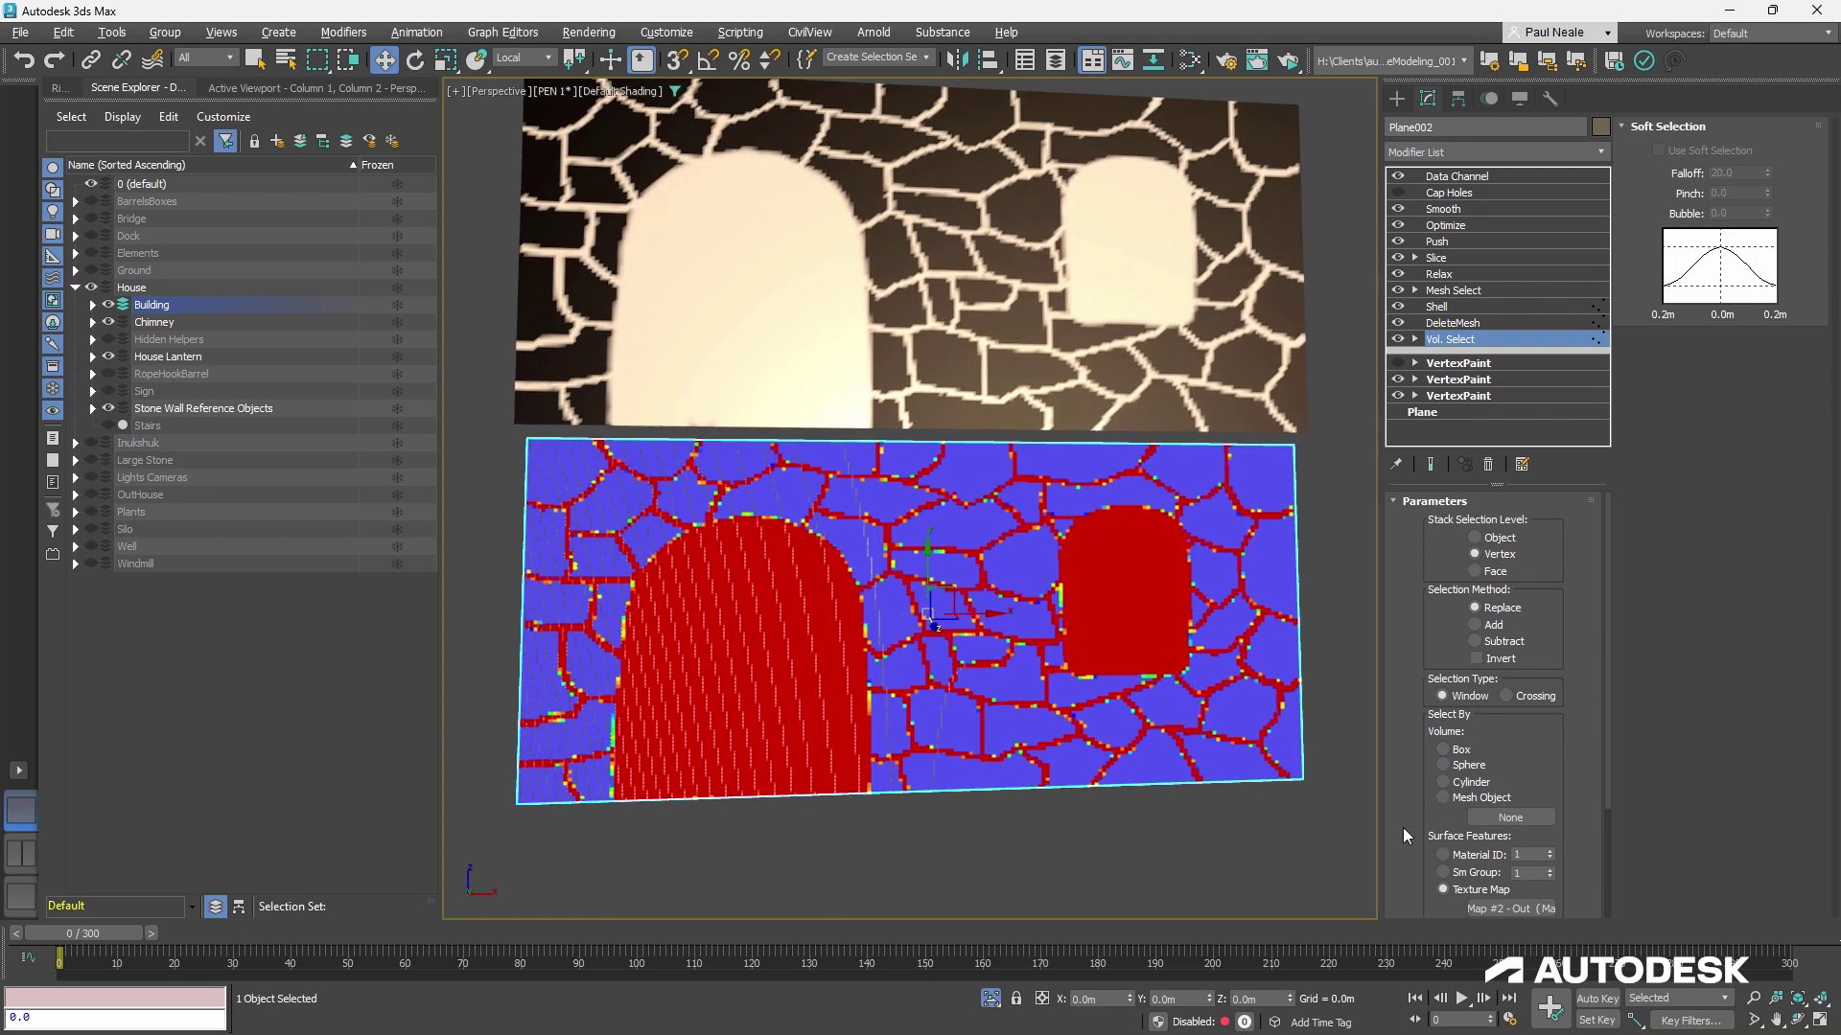
pyautogui.moveTo(1403, 830); pyautogui.dragTo(1427, 608)
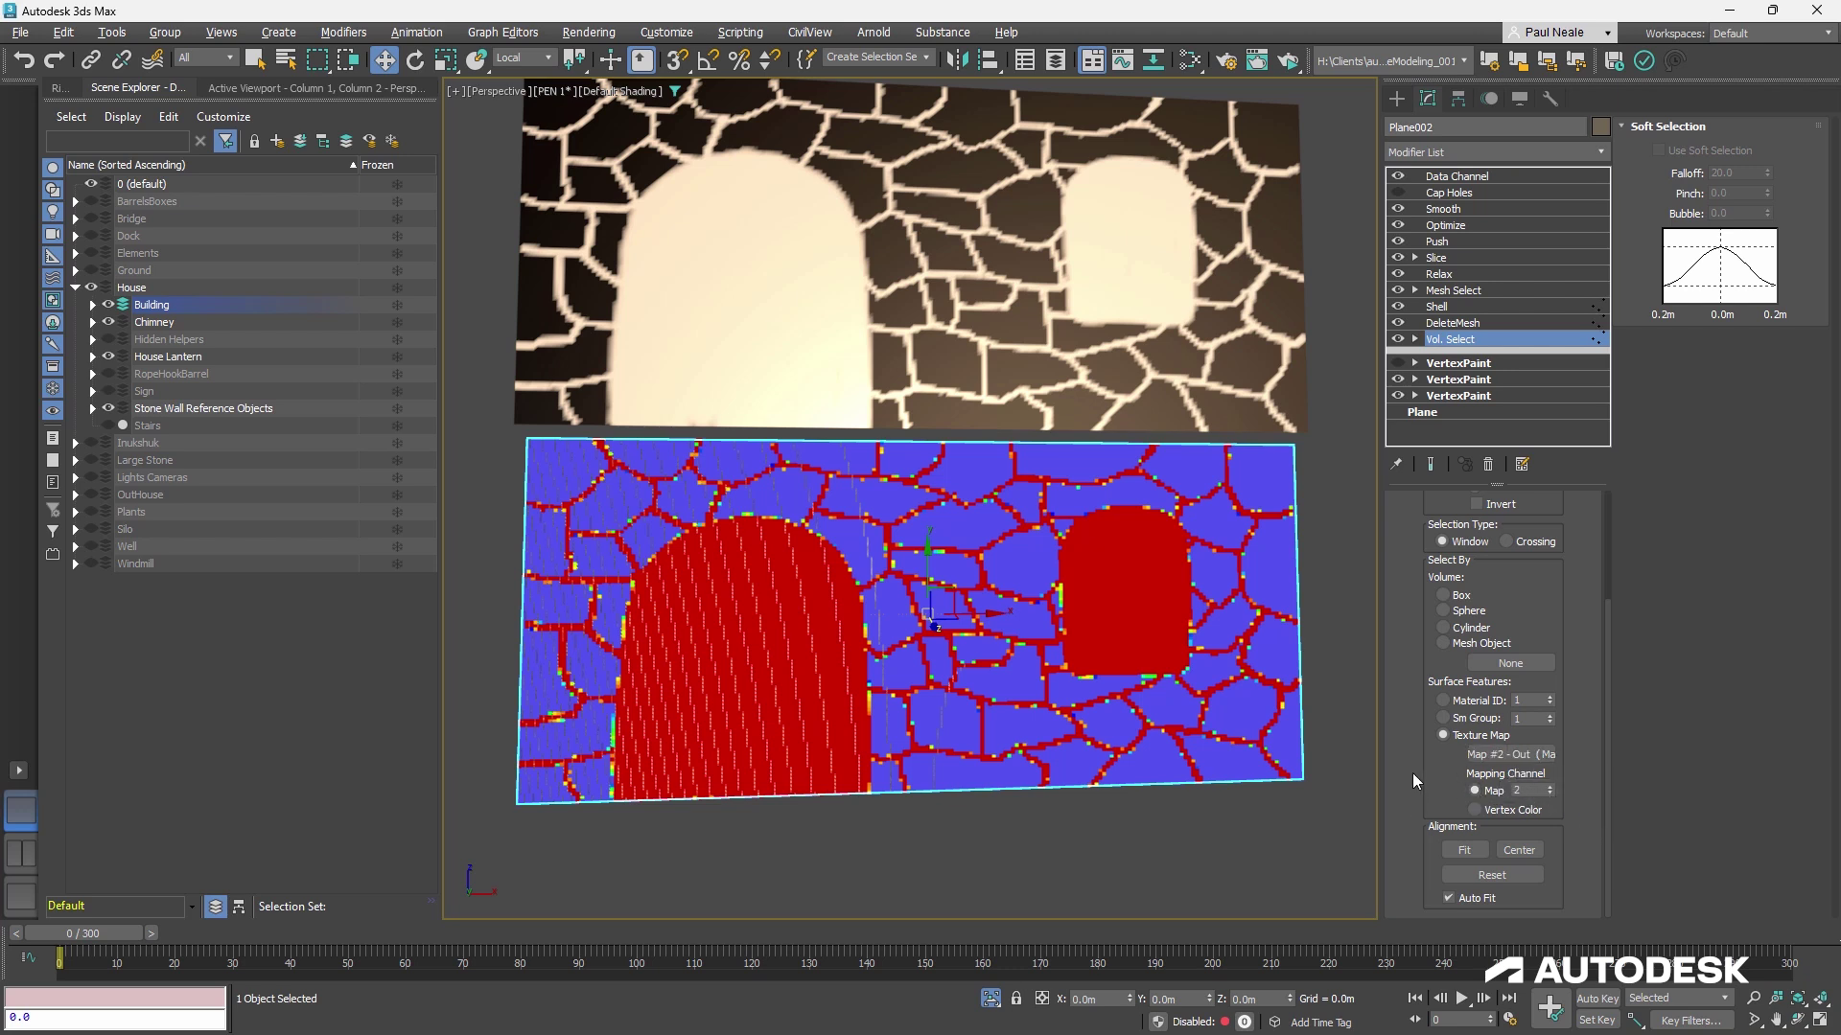
pyautogui.scroll(3, 1417, 795)
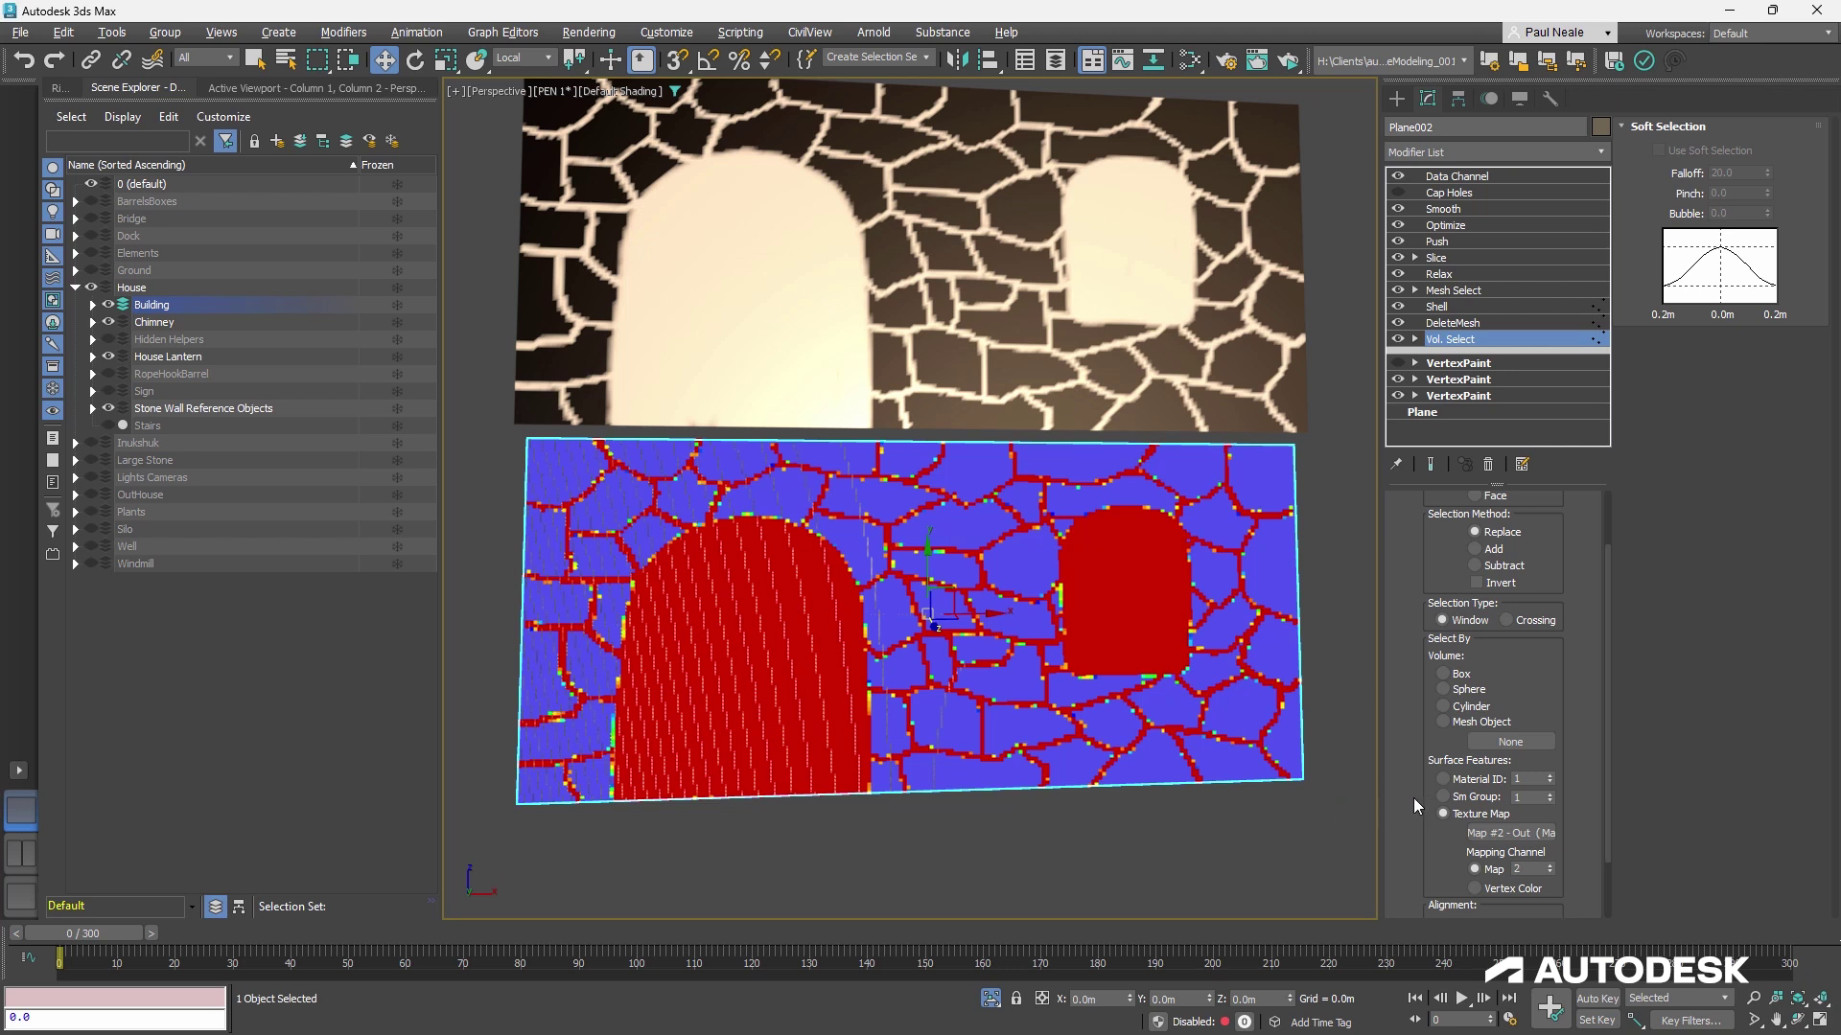
# Inspect the stone wall at its DeleteMesh modifier, looking closely at the gaps between the stones
pyautogui.click(1454, 323)
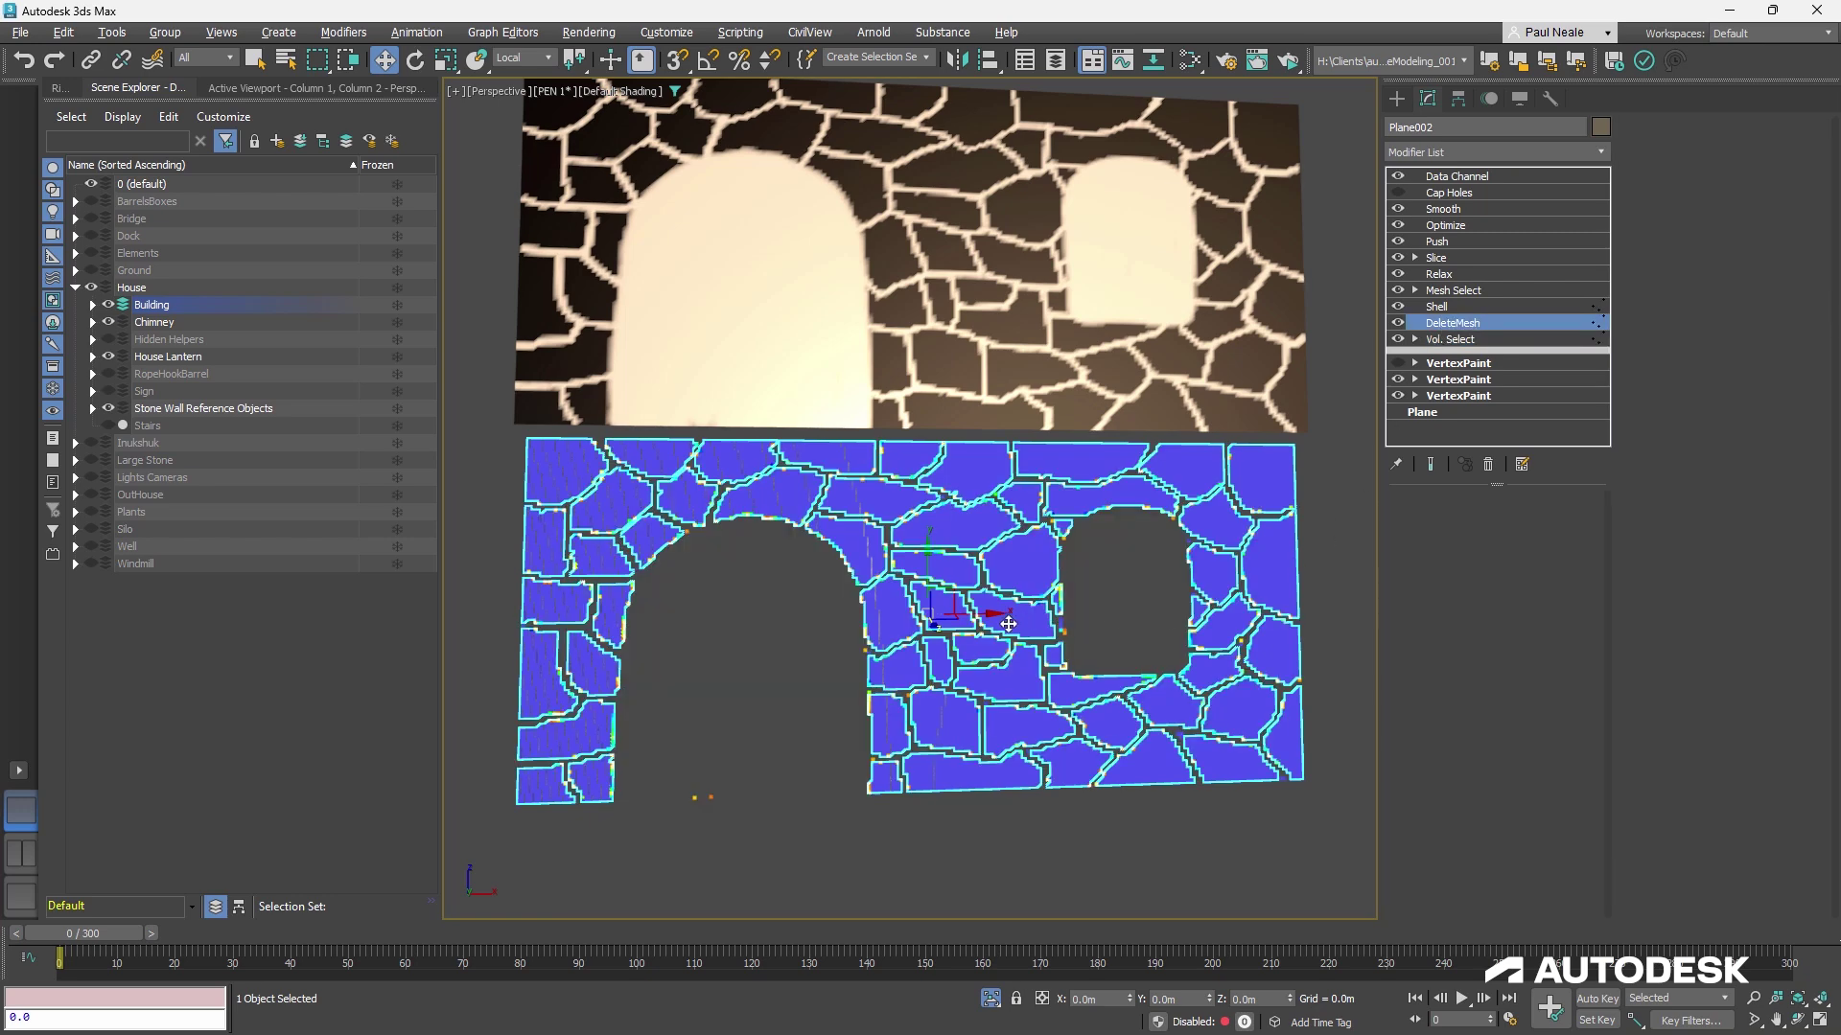
pyautogui.keyDown('alt'); pyautogui.moveTo(934, 631); pyautogui.dragTo(997, 623, button='middle'); pyautogui.keyUp('alt')
pyautogui.scroll(1, 563, 545)
pyautogui.moveTo(800, 625)
pyautogui.keyDown('alt'); pyautogui.mouseDown(button='middle')
pyautogui.moveTo(832, 619)
pyautogui.moveTo(816, 632)
pyautogui.mouseUp(button='middle'); pyautogui.keyUp('alt')
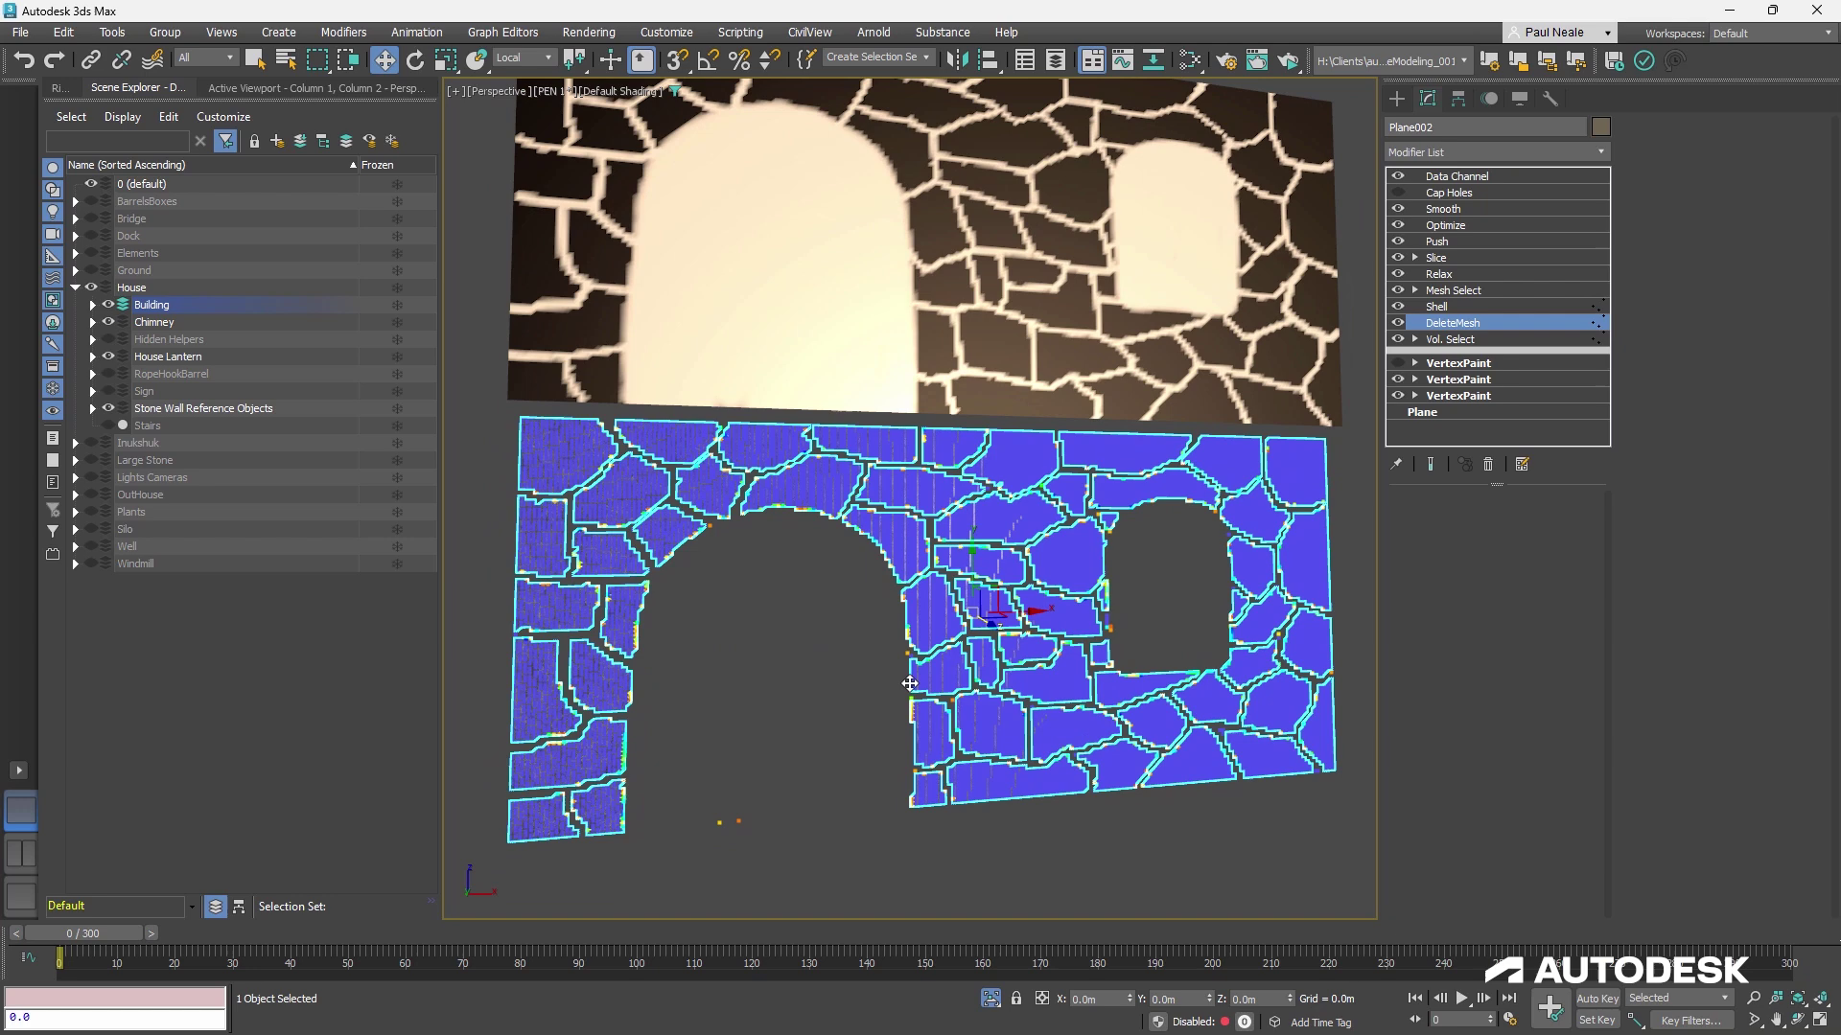
# Inspect the stone wall at its Shell modifier, displaying edged faces to study the thickness segments up close
pyautogui.click(1437, 306)
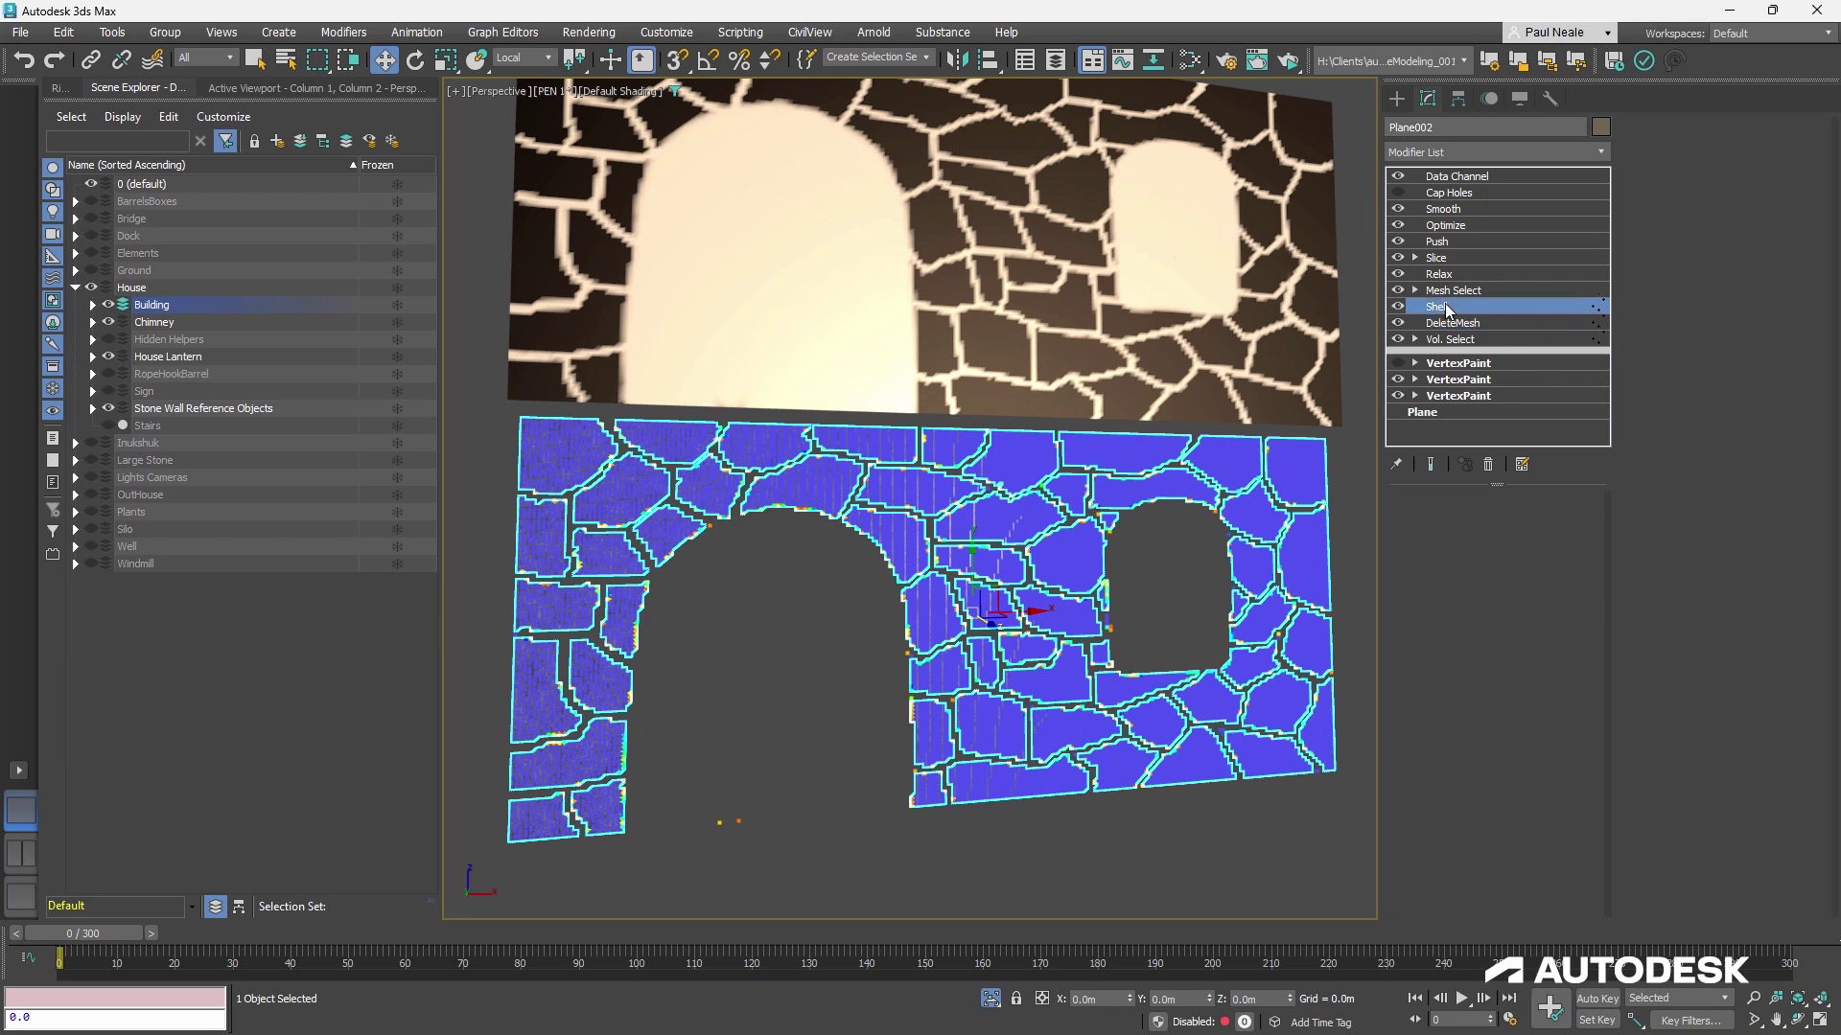
pyautogui.keyDown('alt'); pyautogui.moveTo(892, 614); pyautogui.dragTo(867, 554, button='middle'); pyautogui.keyUp('alt')
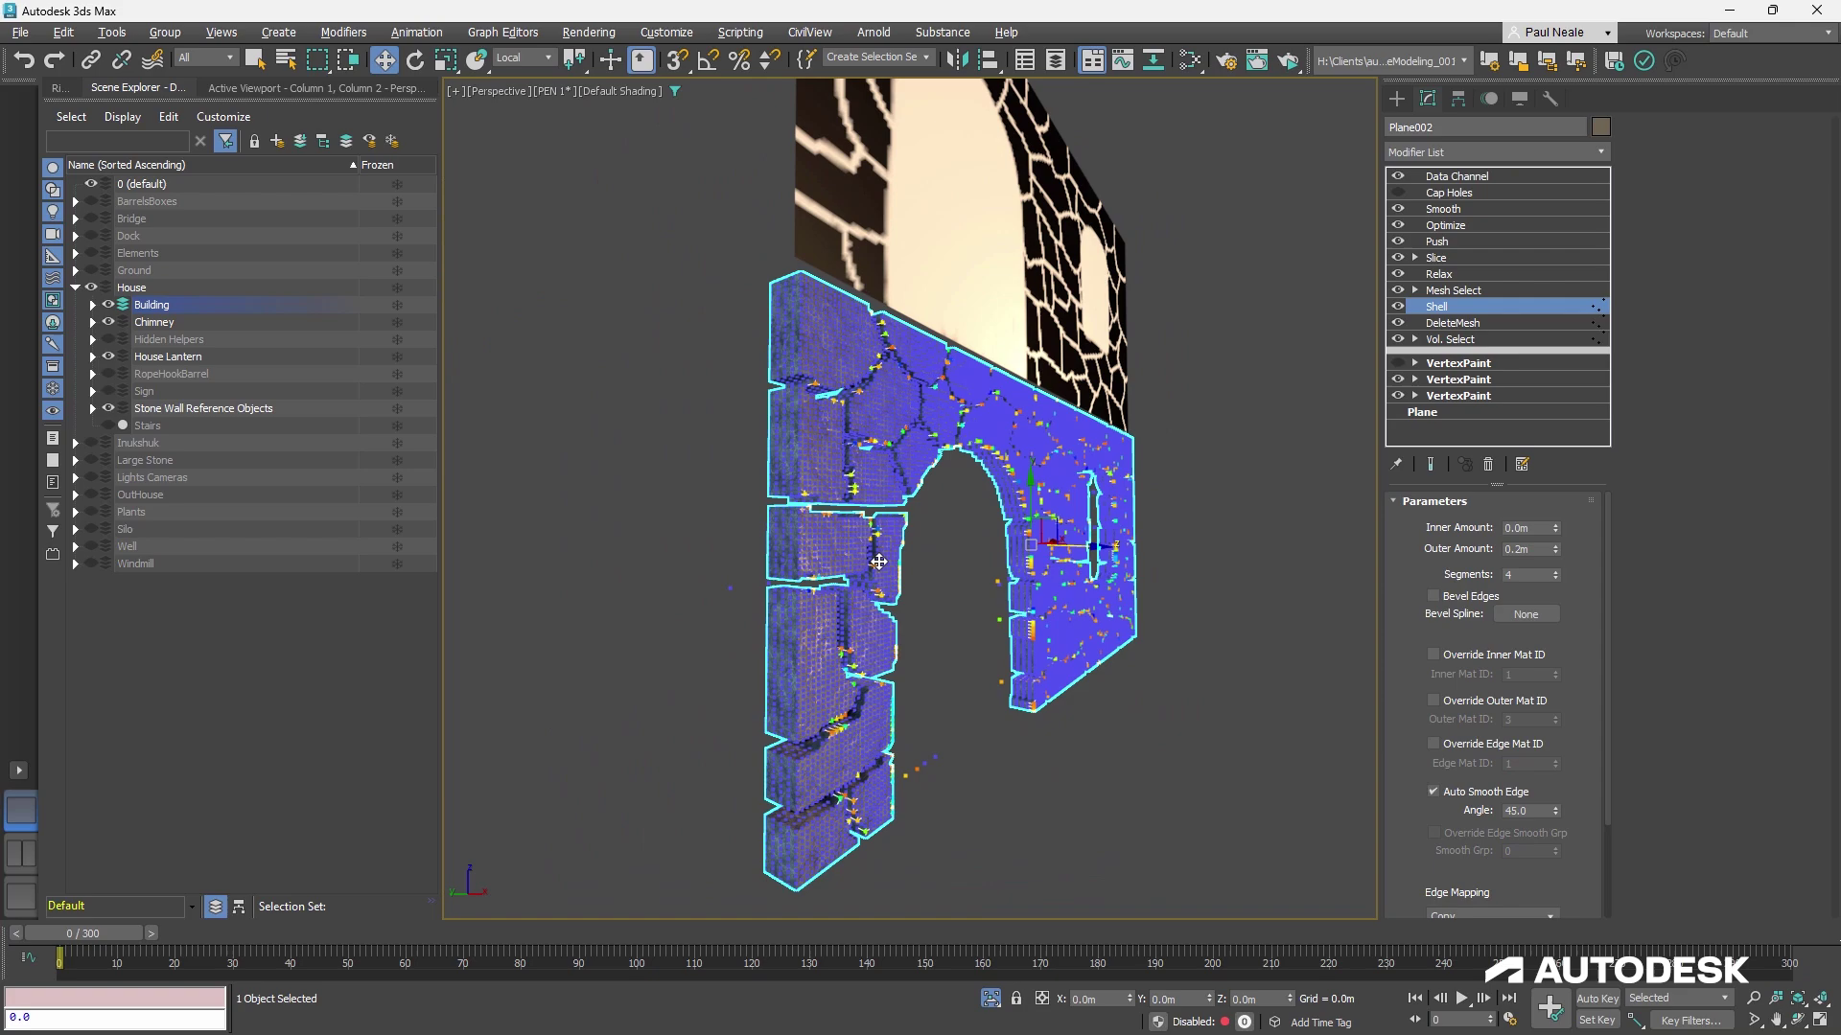
pyautogui.press('F4')
pyautogui.scroll(5, 872, 537)
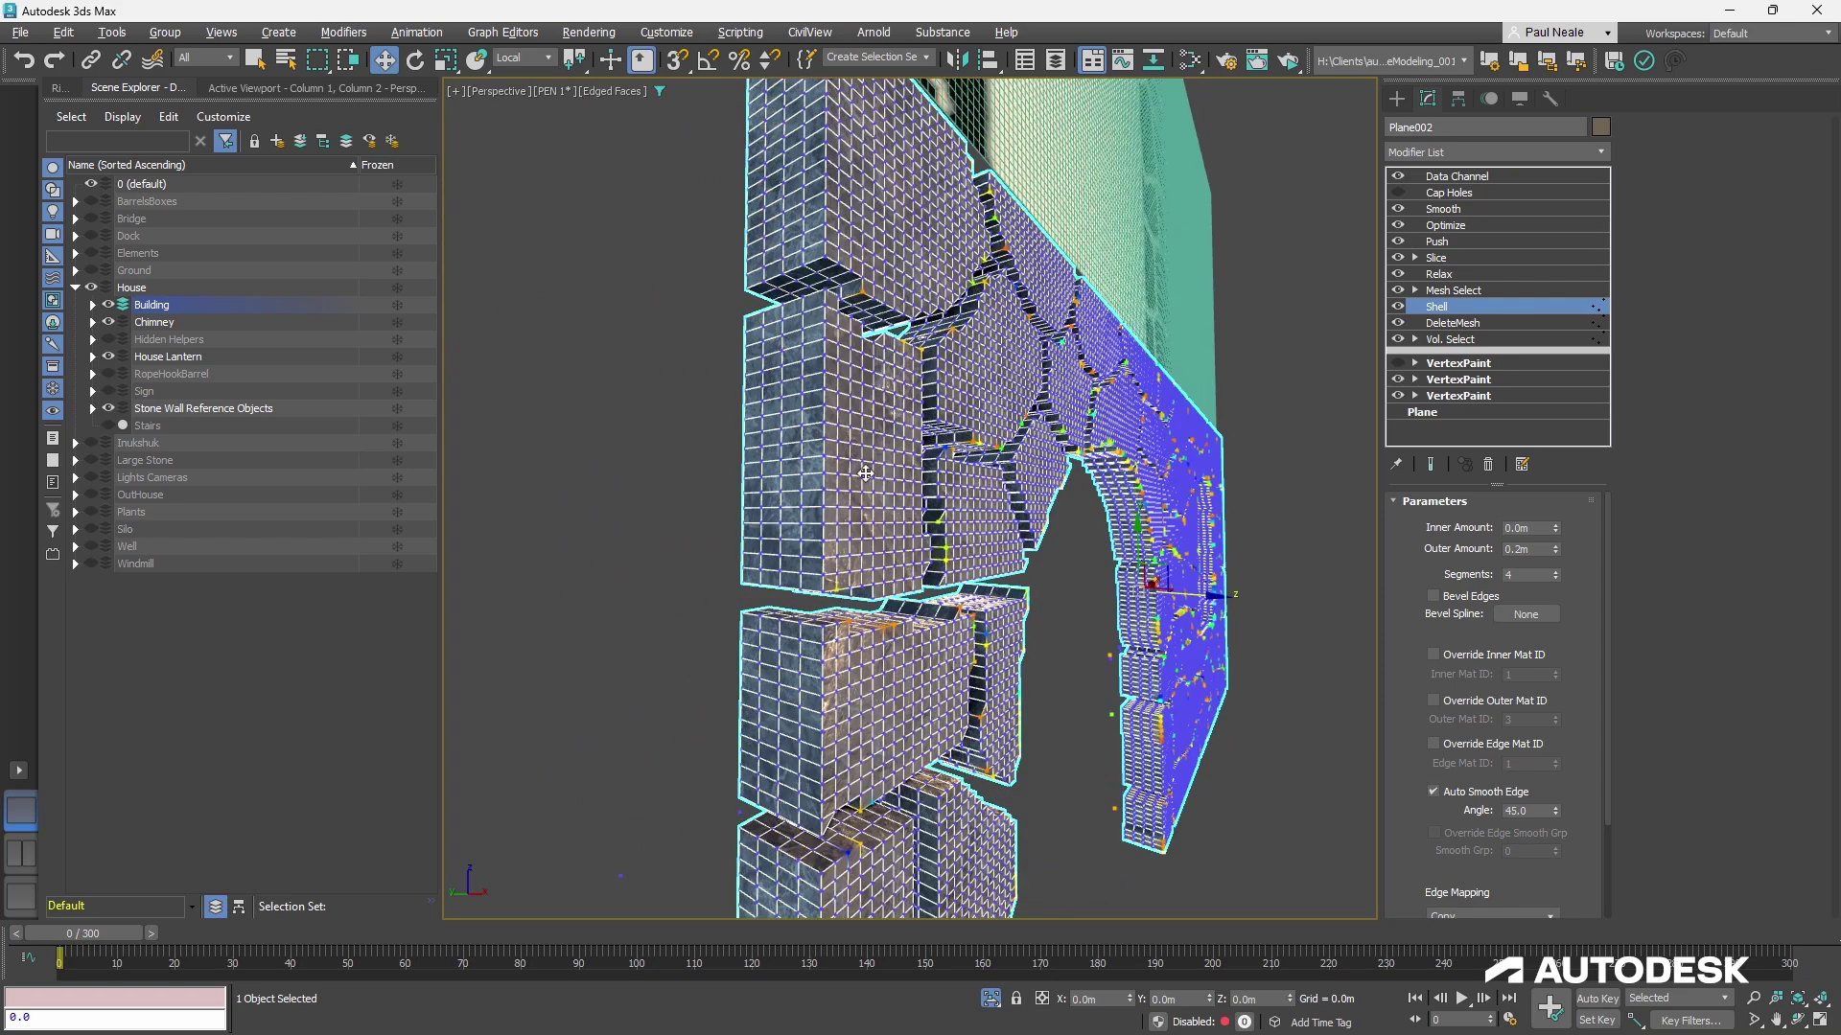
pyautogui.keyDown('alt'); pyautogui.moveTo(865, 474); pyautogui.dragTo(774, 393, button='middle'); pyautogui.keyUp('alt')
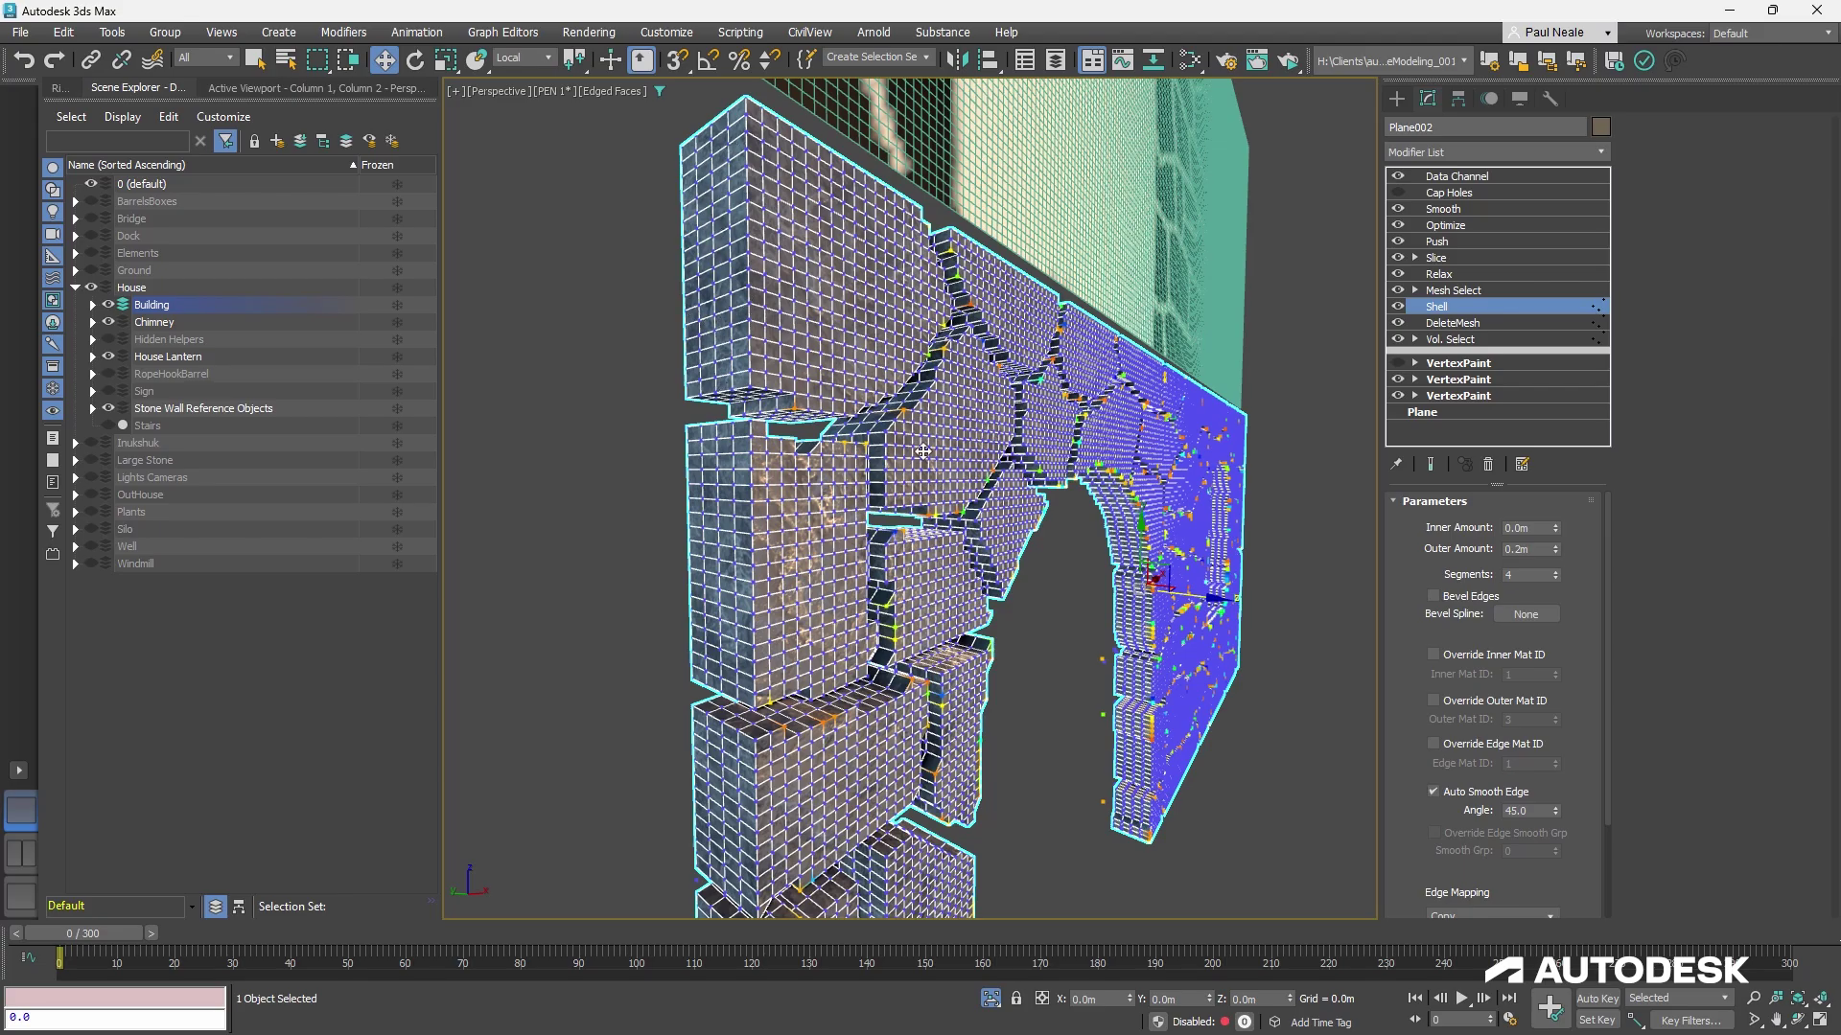
pyautogui.keyDown('alt'); pyautogui.moveTo(922, 451); pyautogui.dragTo(970, 484, button='middle'); pyautogui.keyUp('alt')
# Step through the wall's Mesh Select and Relax modifiers, turning off edged faces to examine the rounded stones from several angles
pyautogui.click(1476, 290)
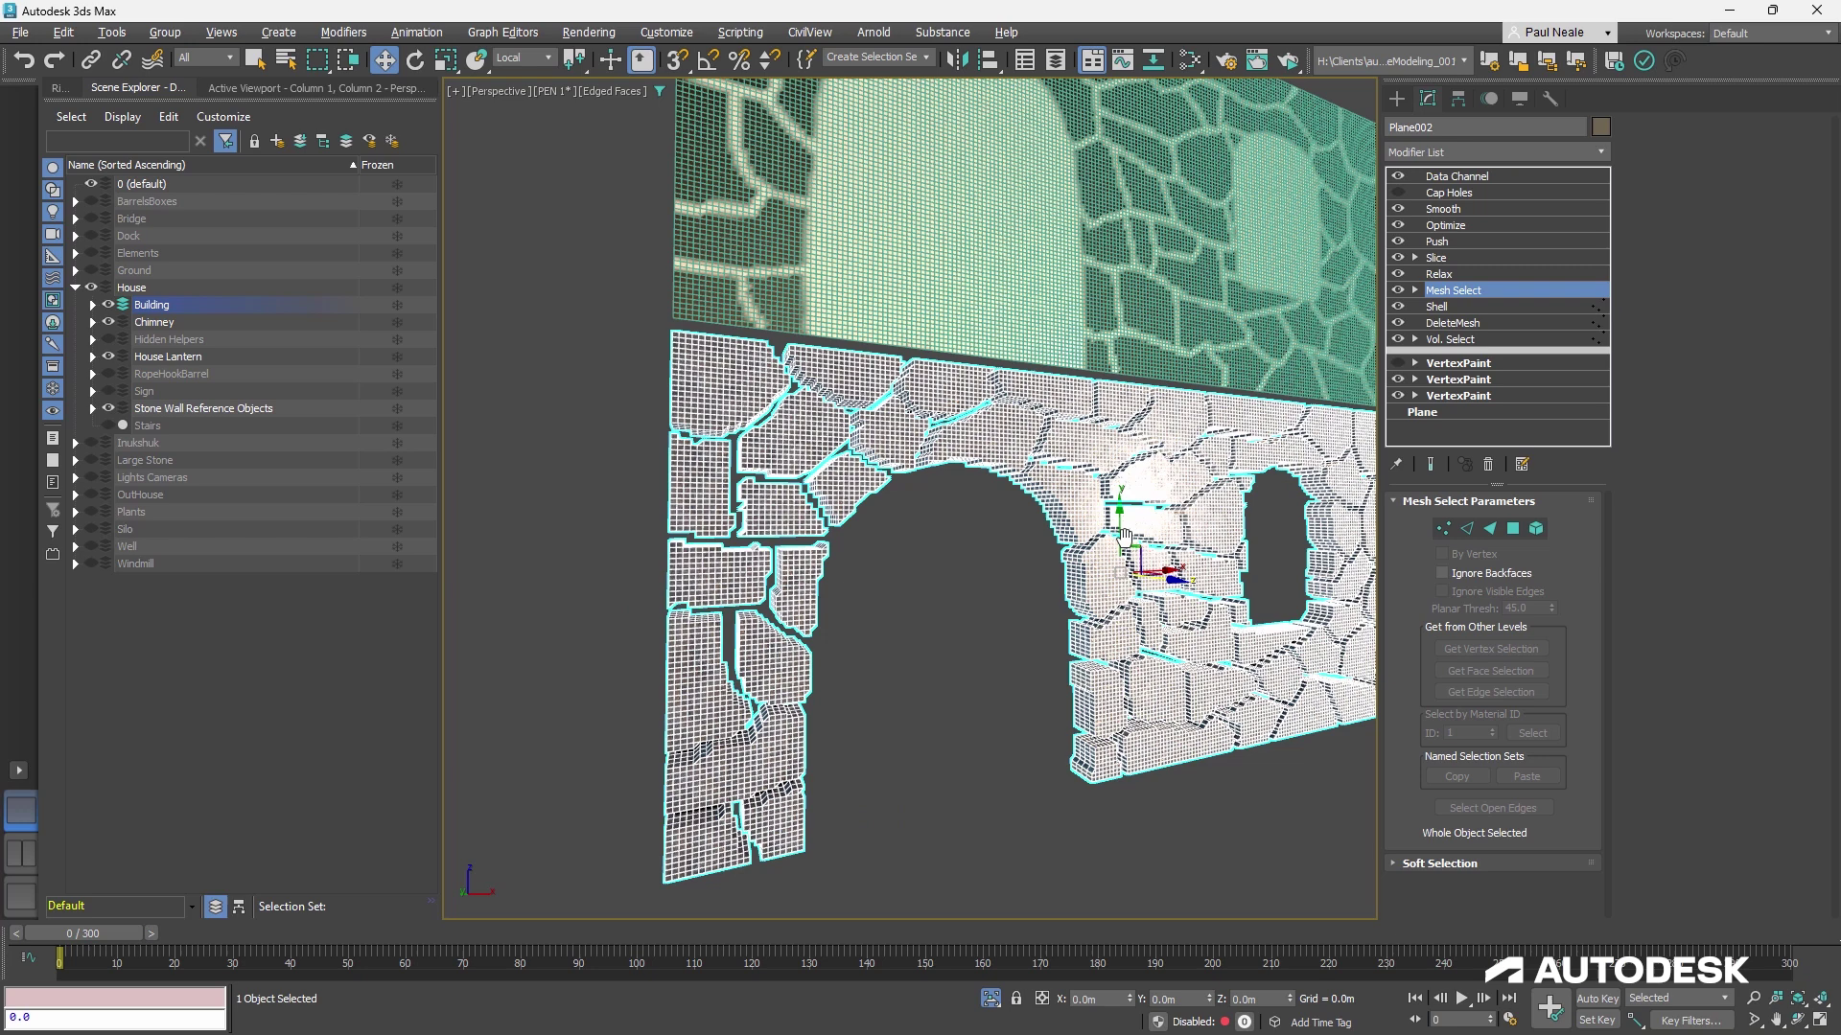
pyautogui.keyDown('alt'); pyautogui.moveTo(1124, 536); pyautogui.dragTo(1099, 554, button='middle'); pyautogui.keyUp('alt')
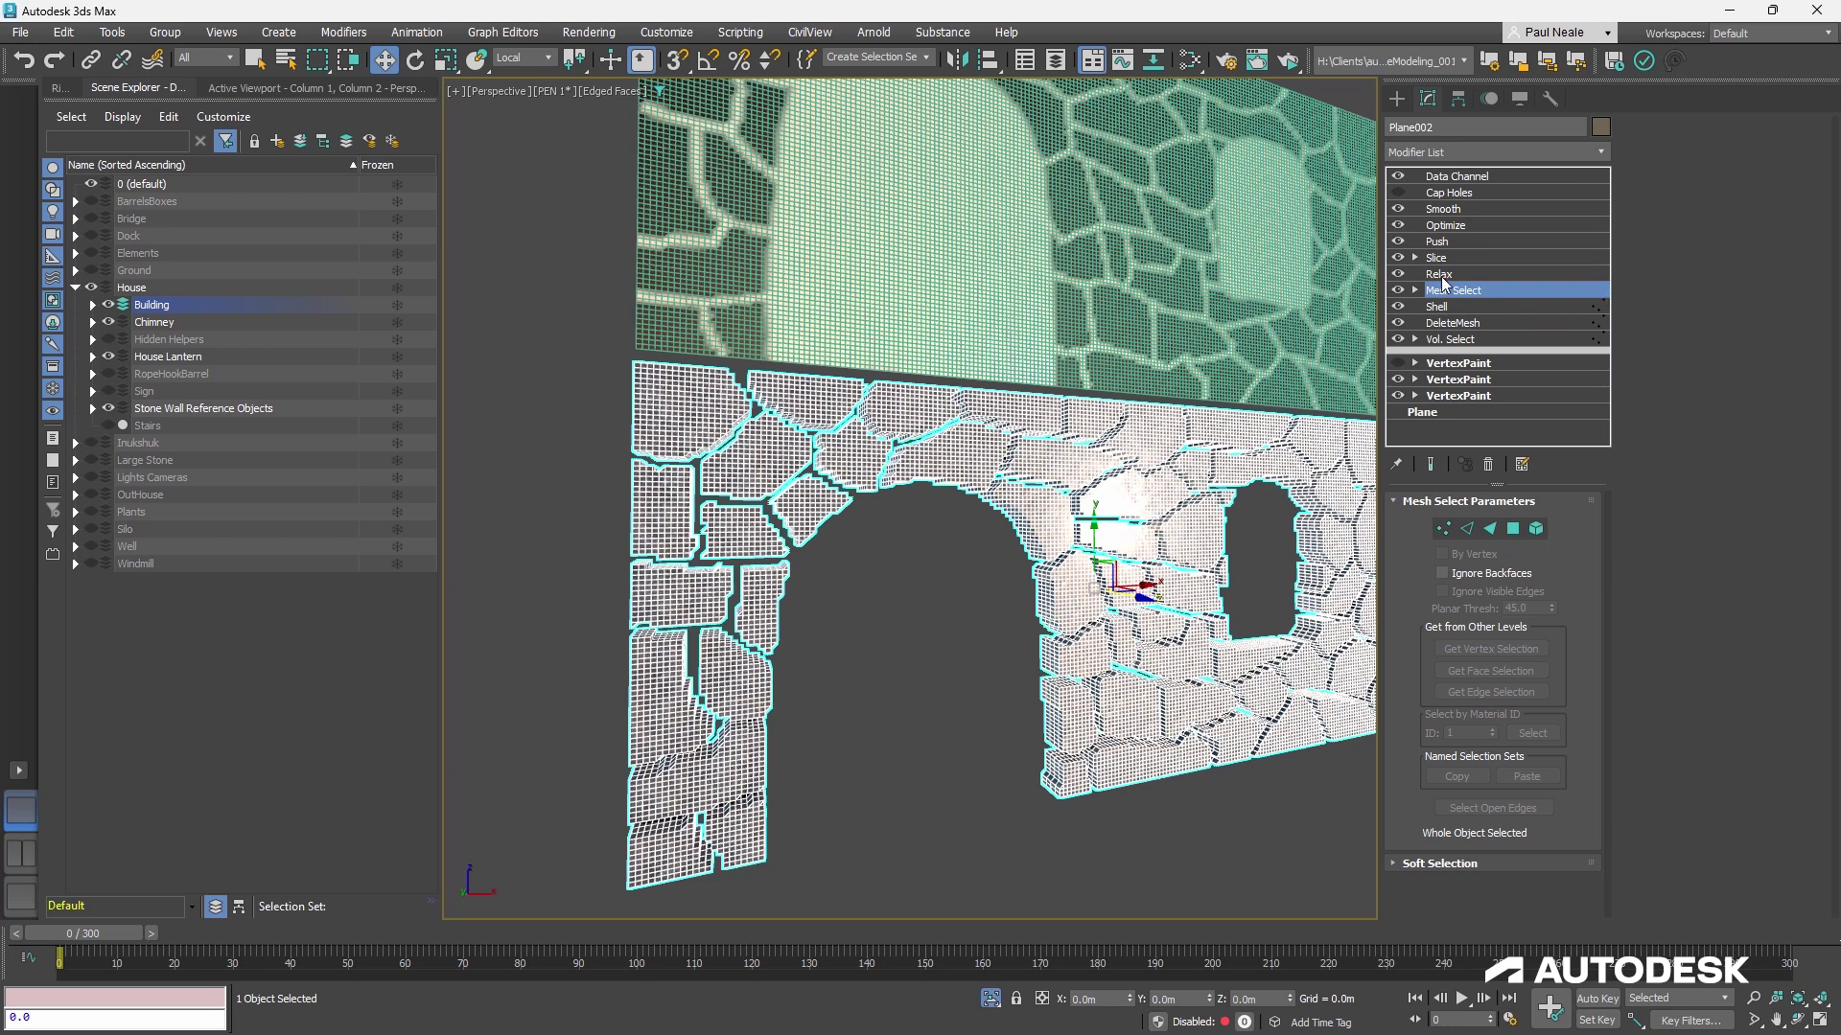
pyautogui.click(1440, 274)
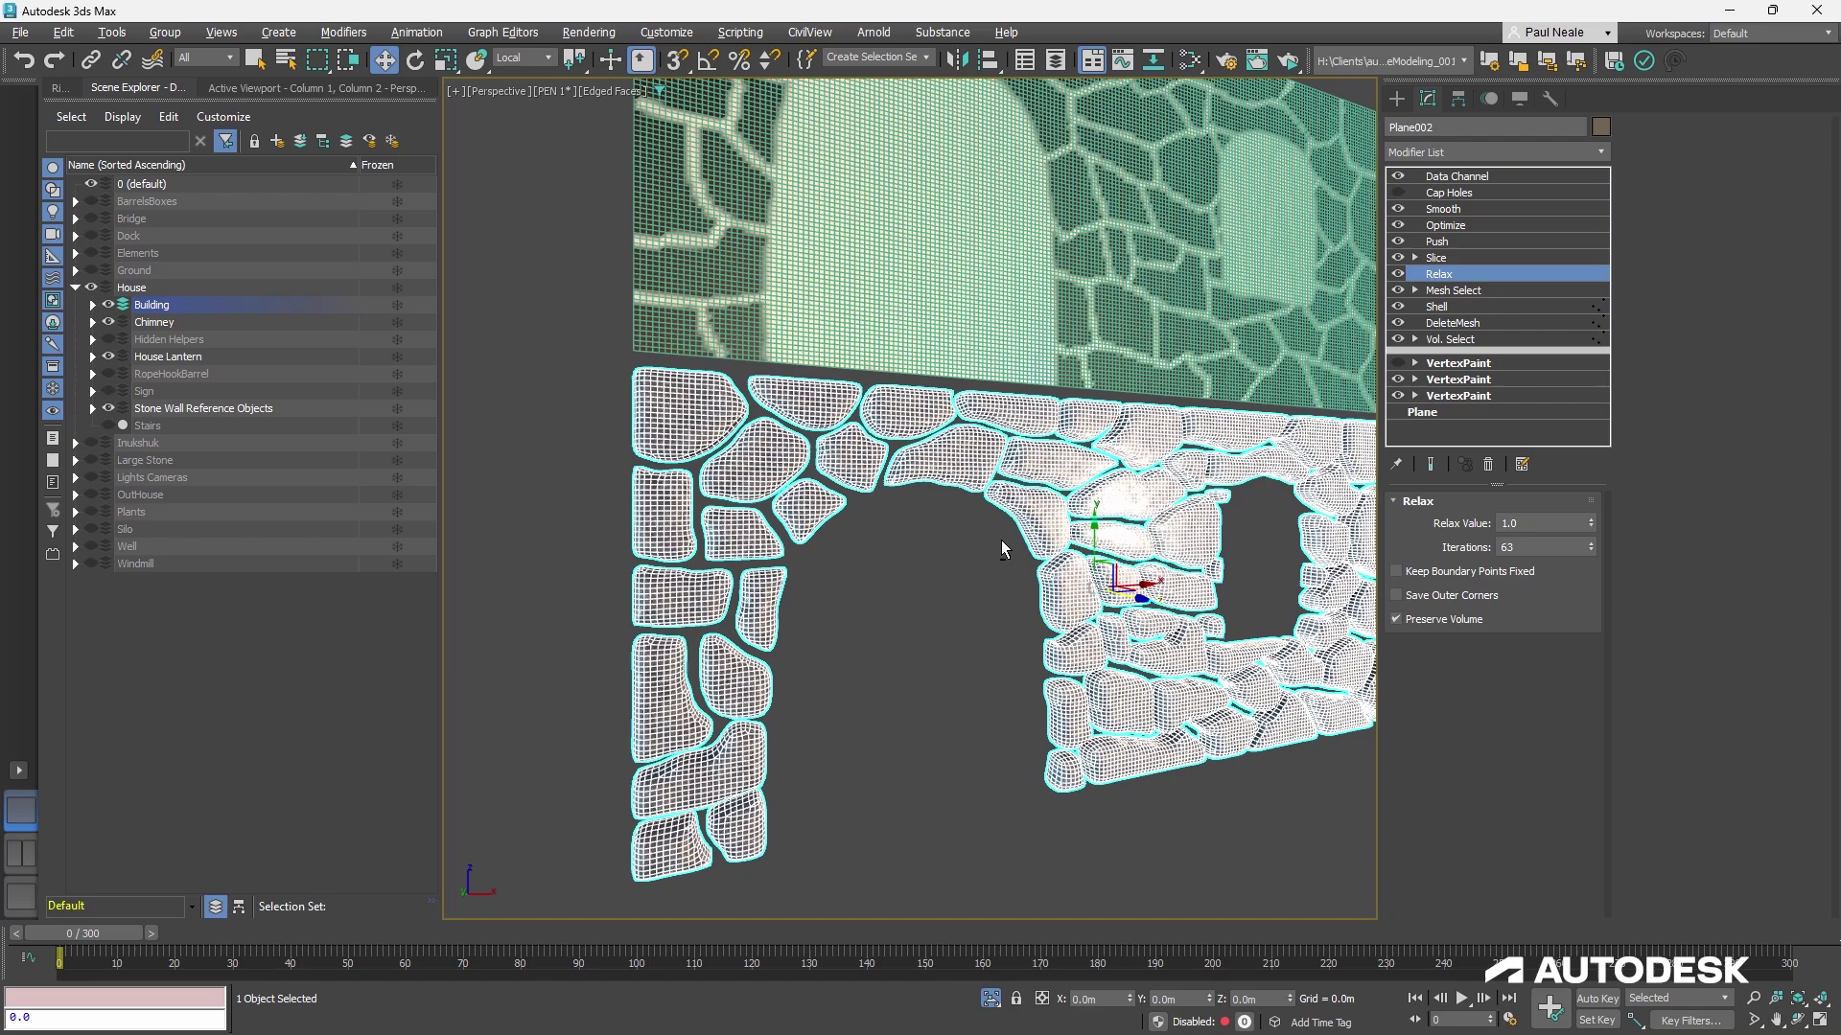
pyautogui.press('F4')
pyautogui.keyDown('alt'); pyautogui.moveTo(999, 556); pyautogui.dragTo(926, 553, button='middle'); pyautogui.keyUp('alt')
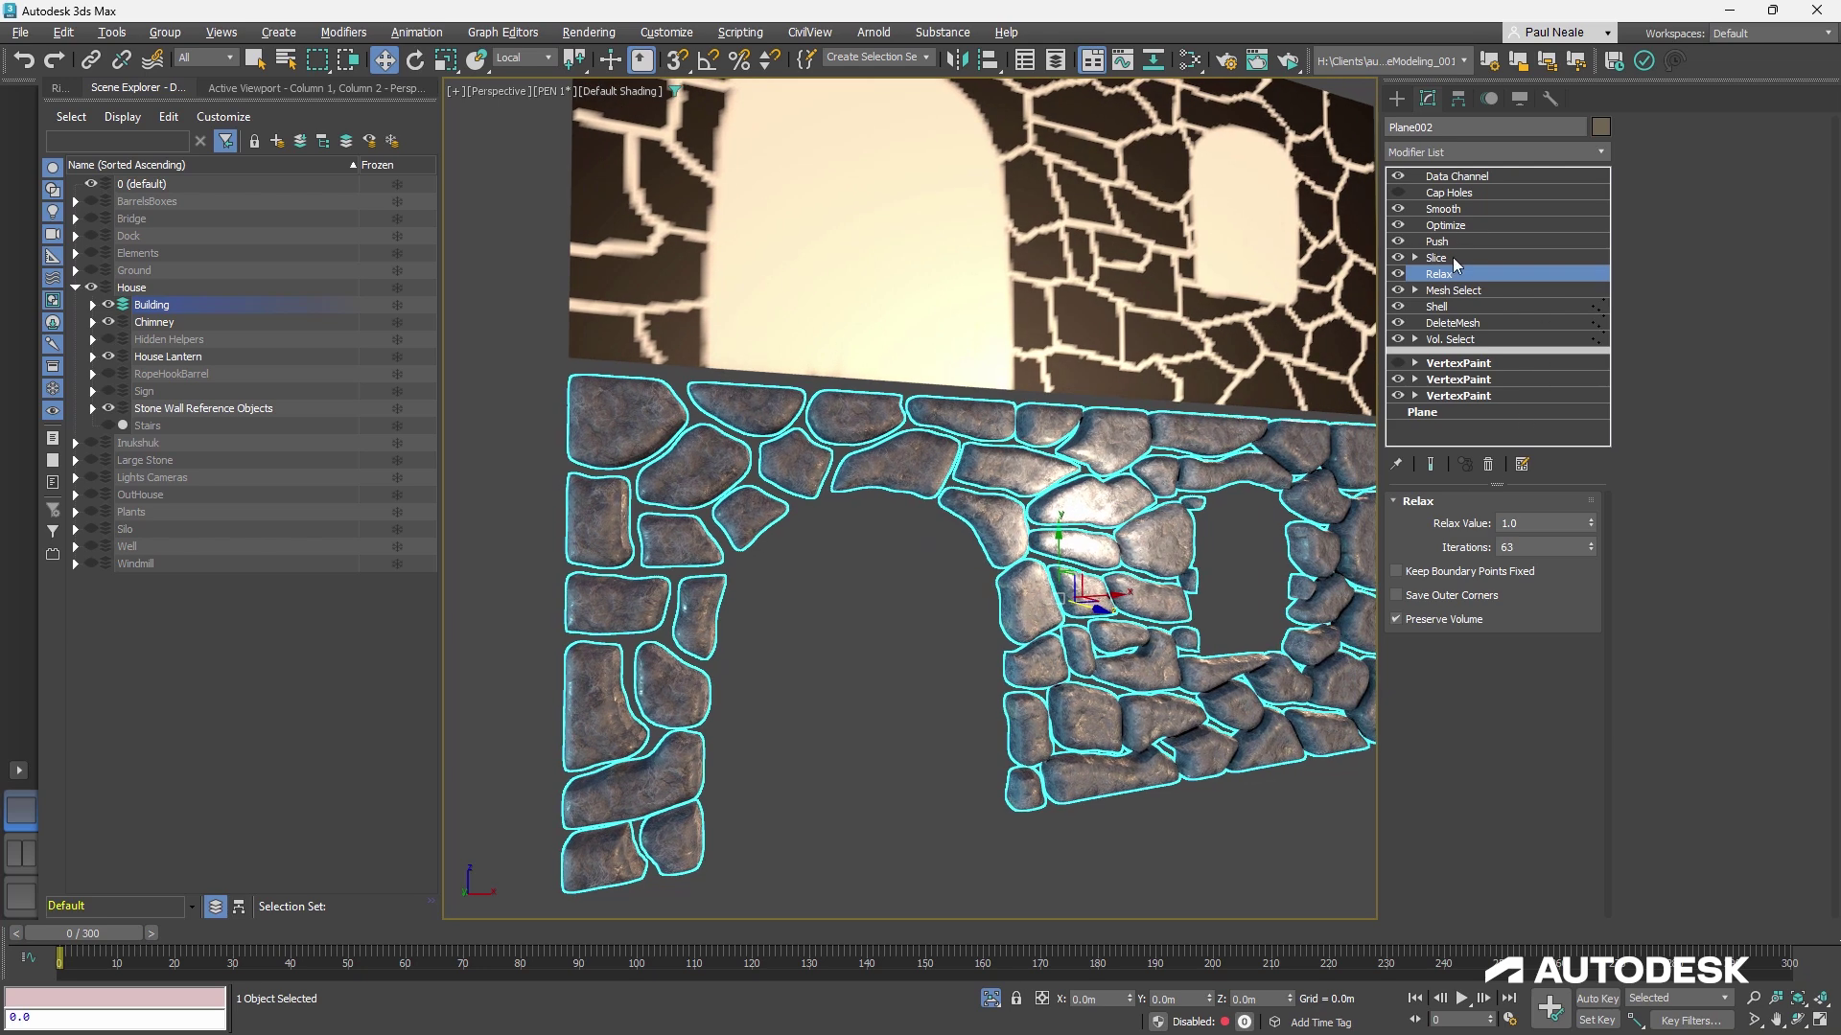
pyautogui.keyDown('alt'); pyautogui.moveTo(1245, 562); pyautogui.dragTo(1302, 467, button='middle'); pyautogui.keyUp('alt')
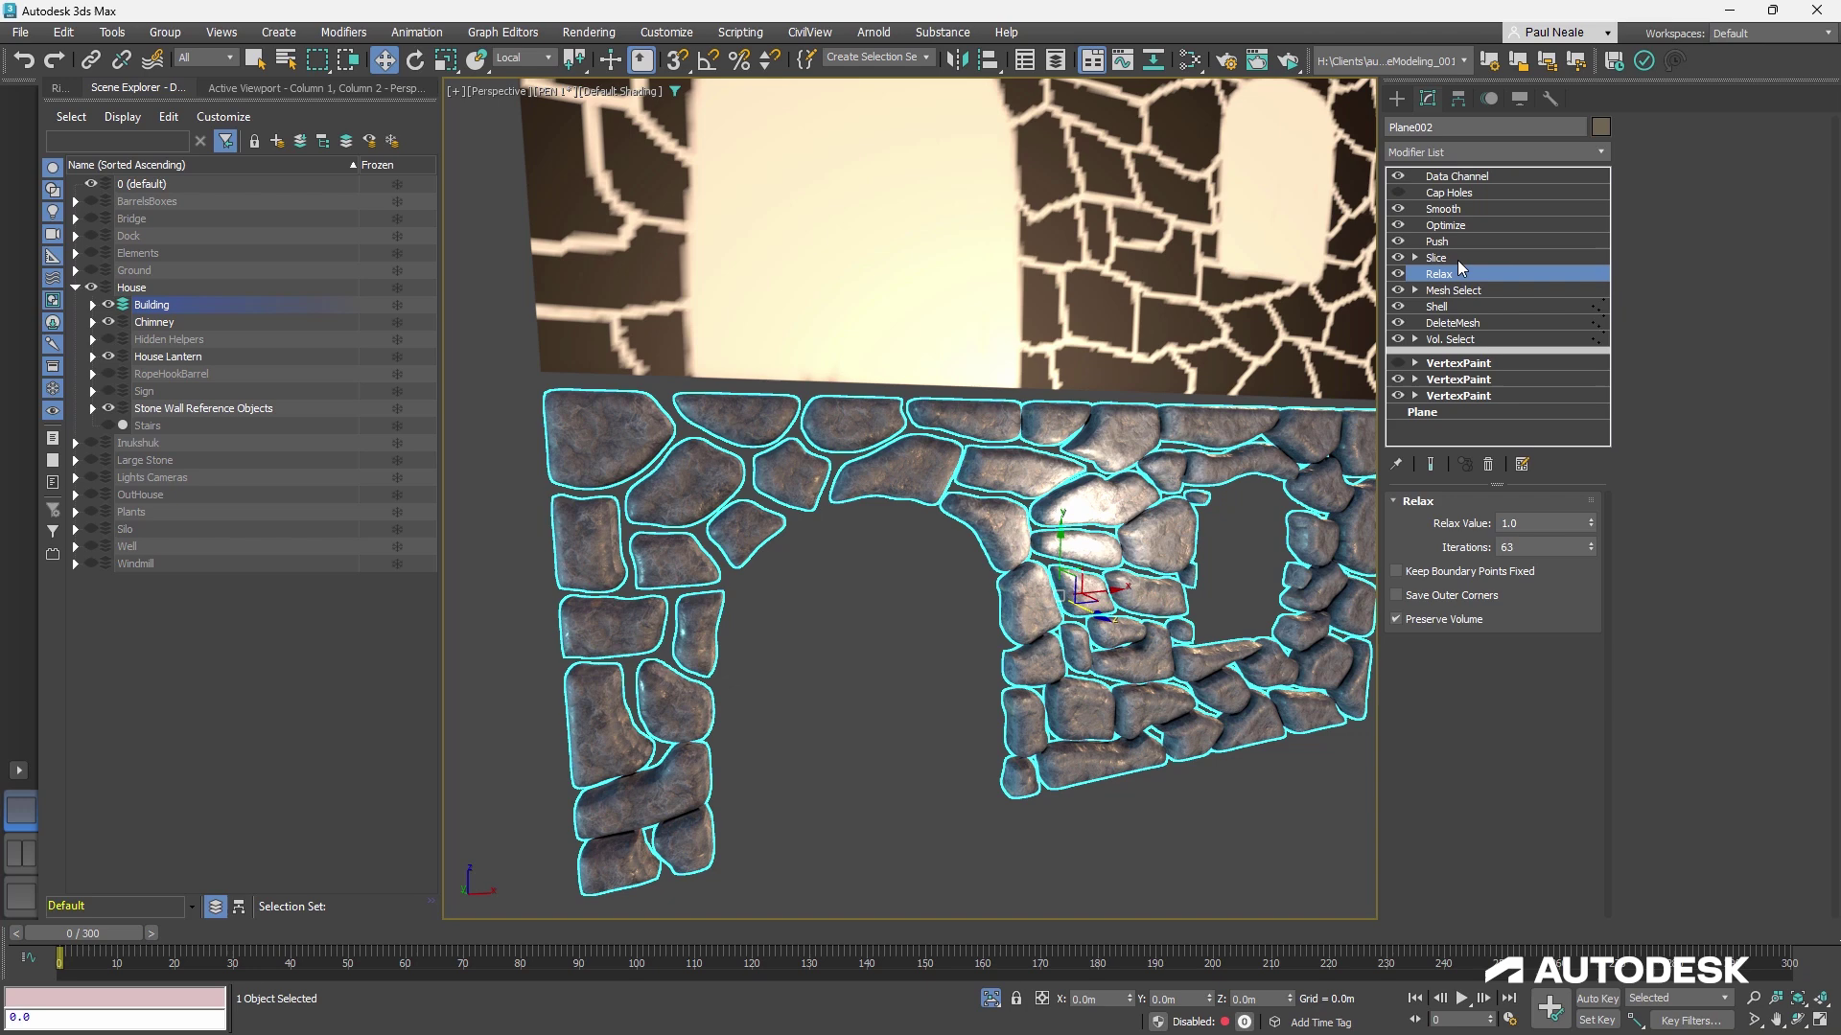
pyautogui.scroll(-5, 1153, 537)
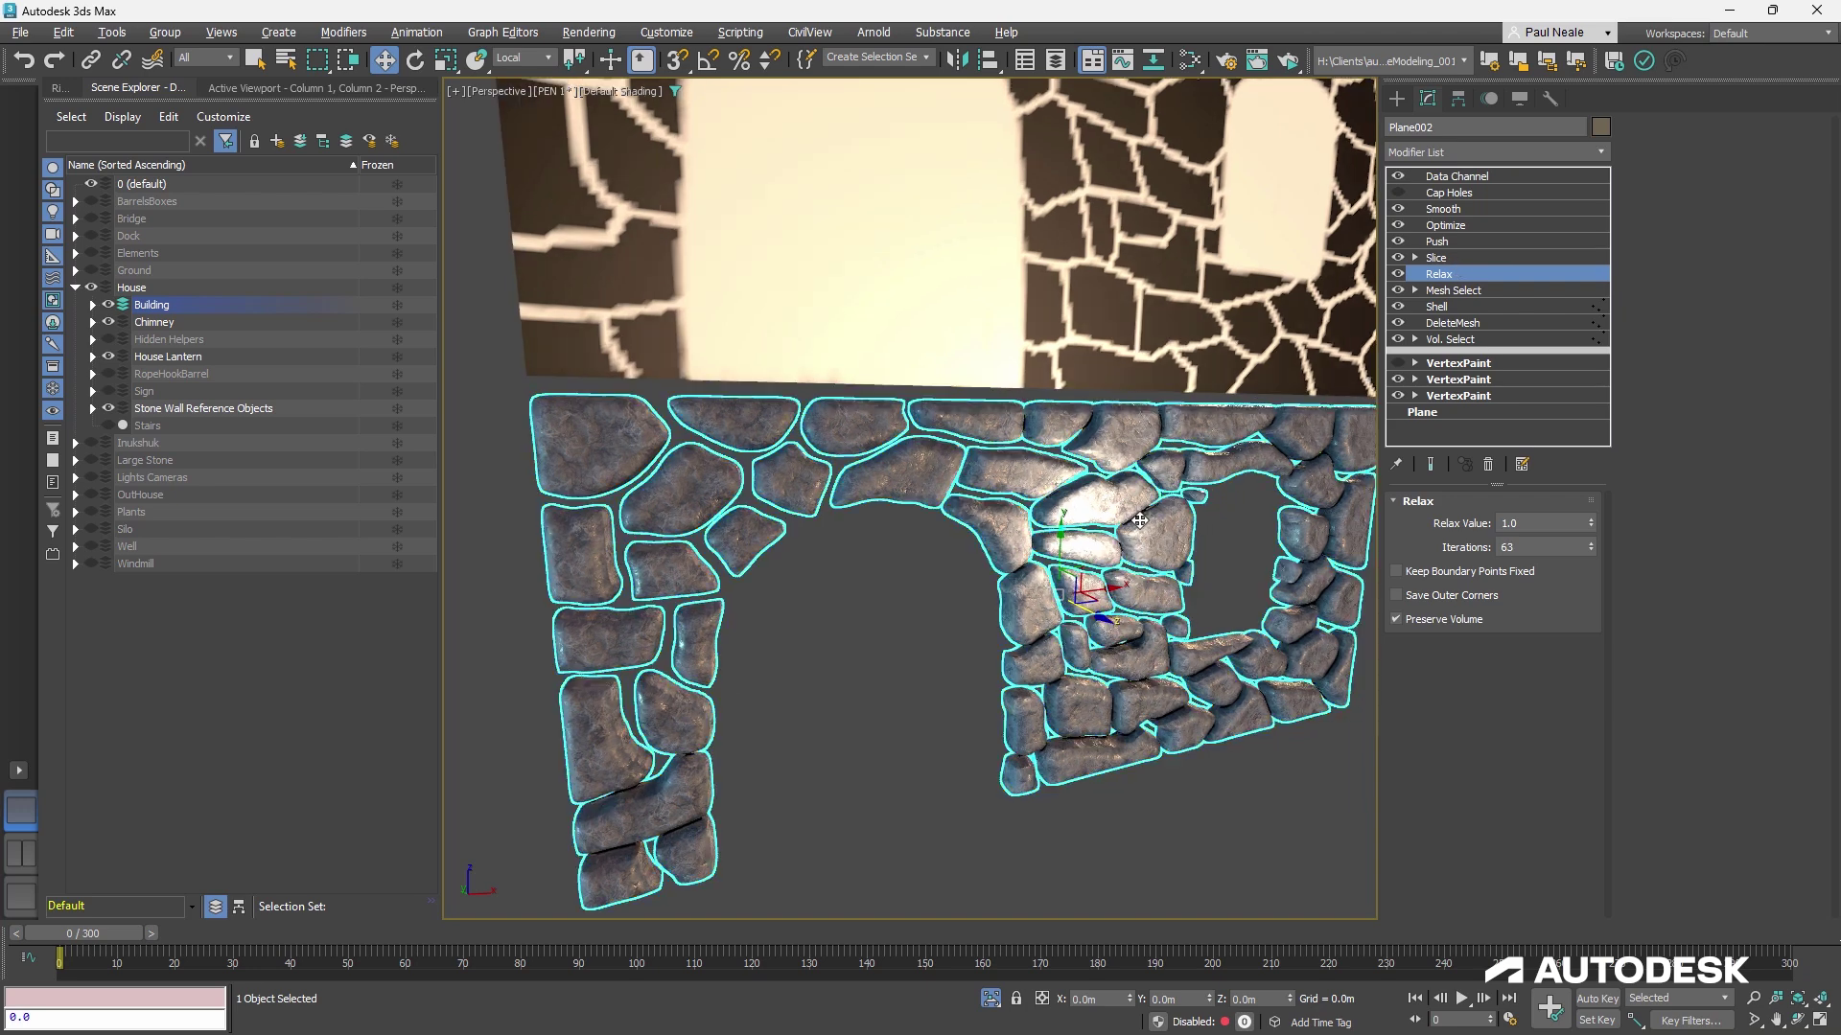
pyautogui.keyDown('alt'); pyautogui.moveTo(1154, 536); pyautogui.dragTo(1234, 487, button='middle'); pyautogui.keyUp('alt')
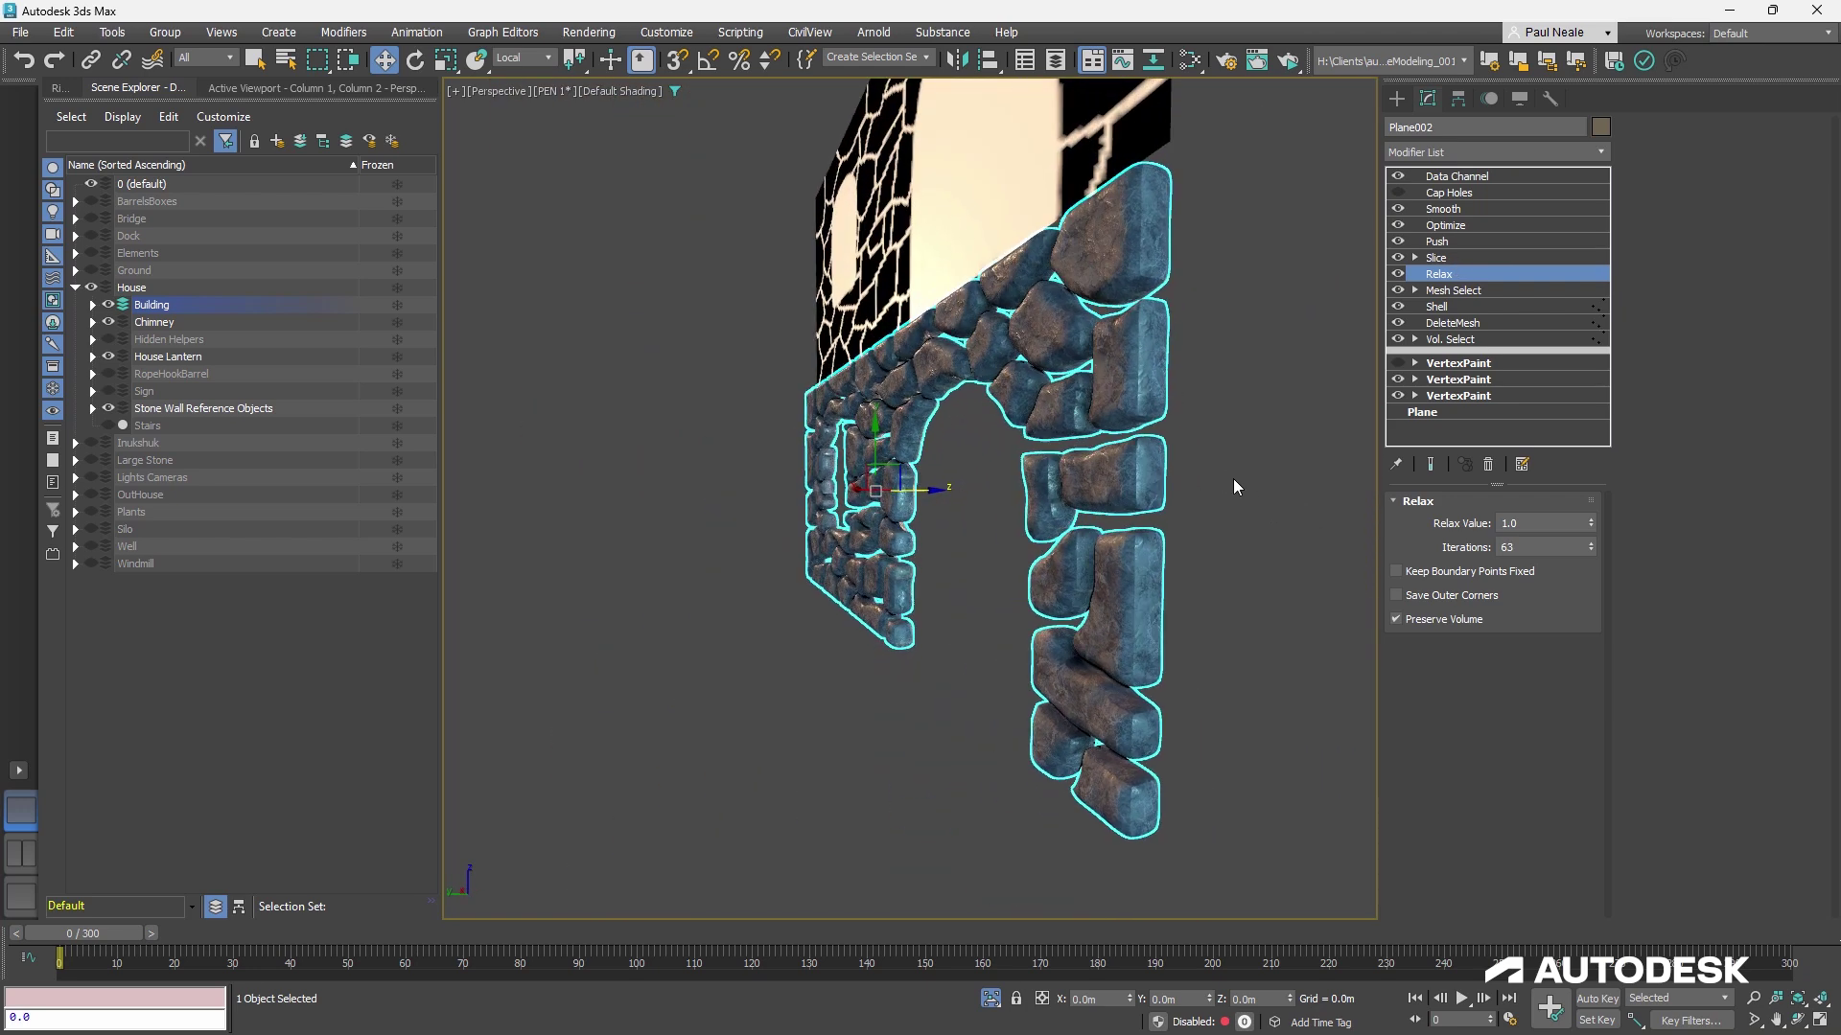
# Inspect the stone wall at its Slice modifier from the side, briefly checking the cut mesh with edged faces
pyautogui.click(1438, 258)
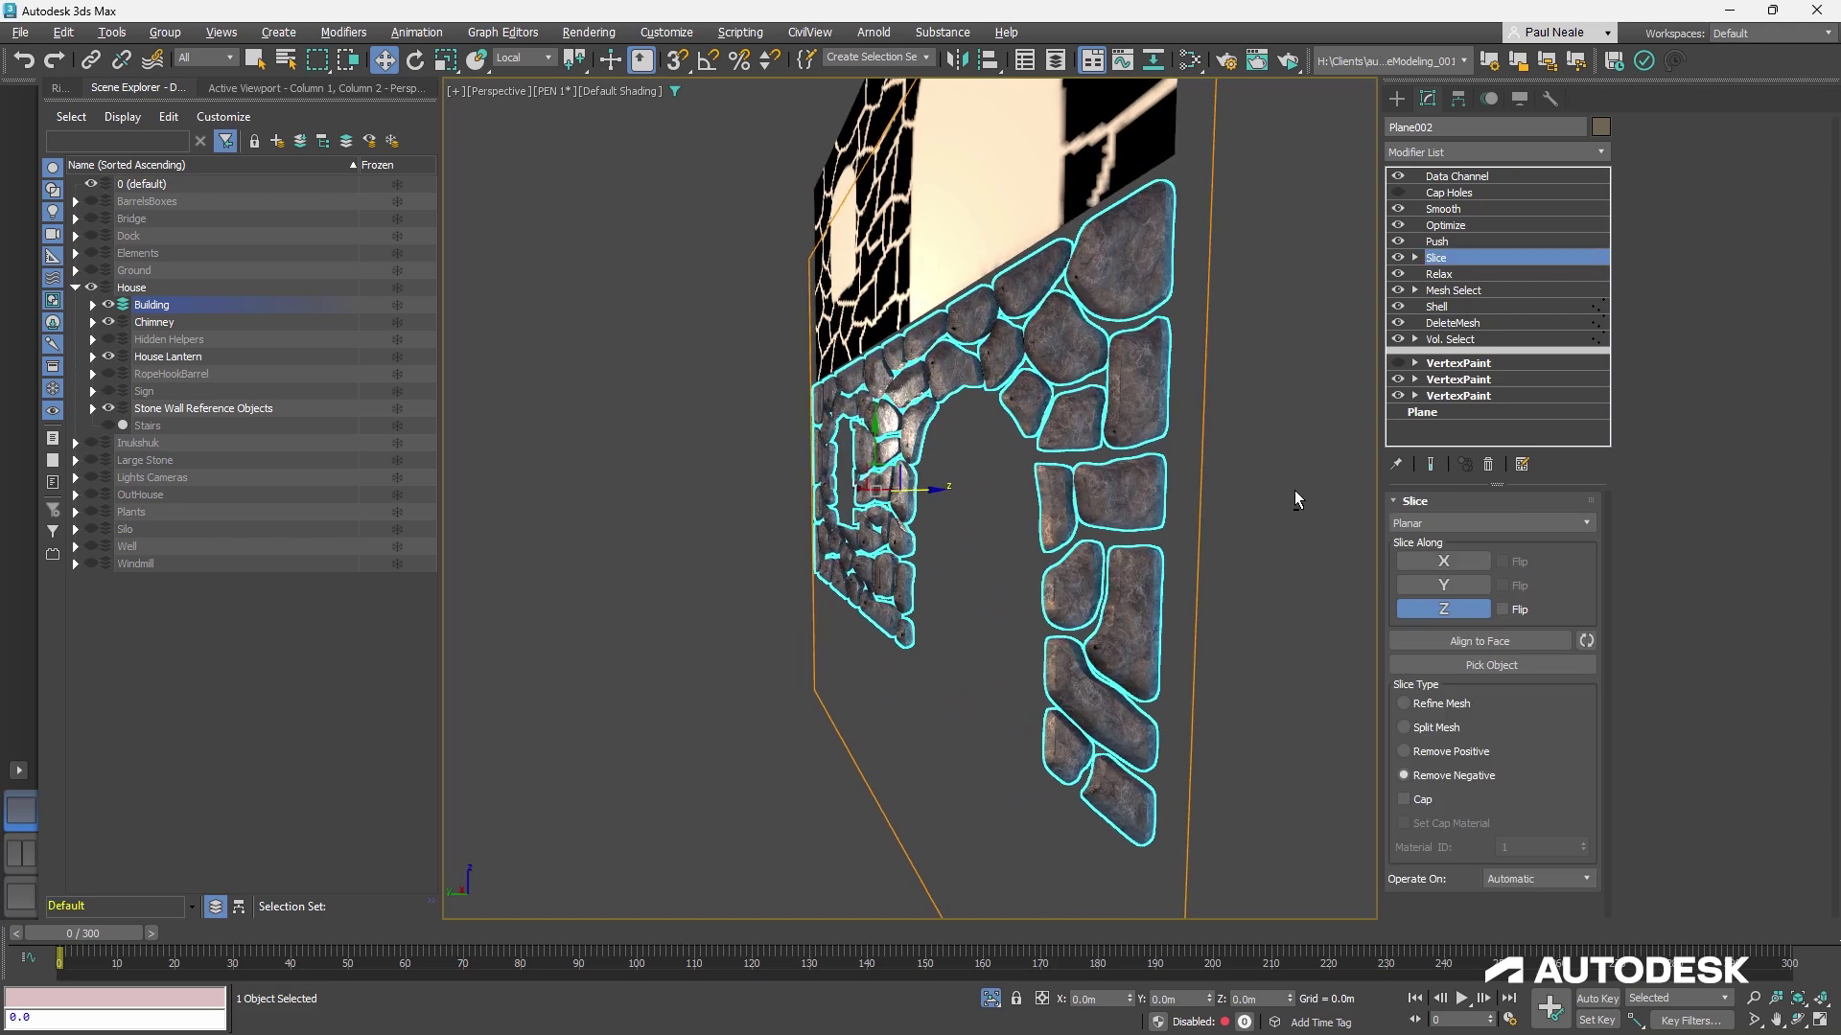
pyautogui.keyDown('alt'); pyautogui.moveTo(1294, 491); pyautogui.dragTo(1282, 496, button='middle'); pyautogui.keyUp('alt')
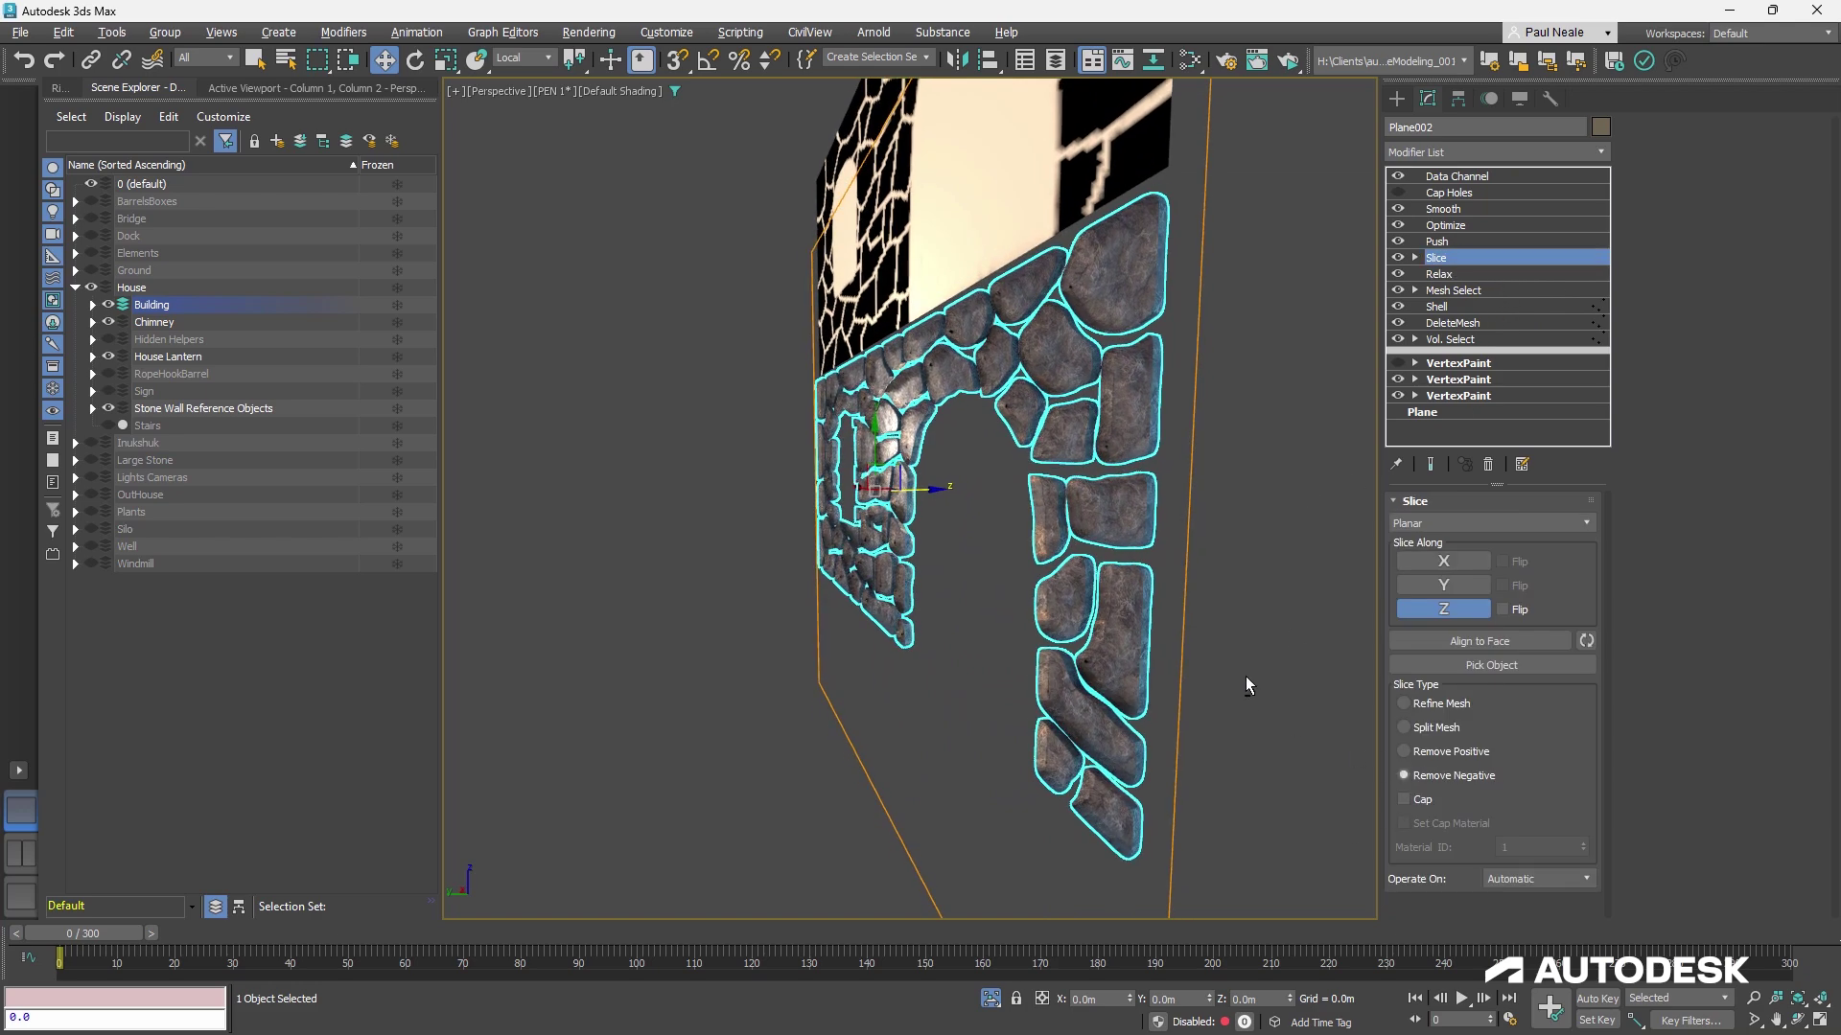
pyautogui.moveTo(1245, 676)
pyautogui.keyDown('alt'); pyautogui.mouseDown(button='middle')
pyautogui.moveTo(1200, 638)
pyautogui.moveTo(1131, 415)
pyautogui.moveTo(1187, 525)
pyautogui.moveTo(1213, 523)
pyautogui.mouseUp(button='middle'); pyautogui.keyUp('alt')
pyautogui.press('F4')
pyautogui.press('F4')
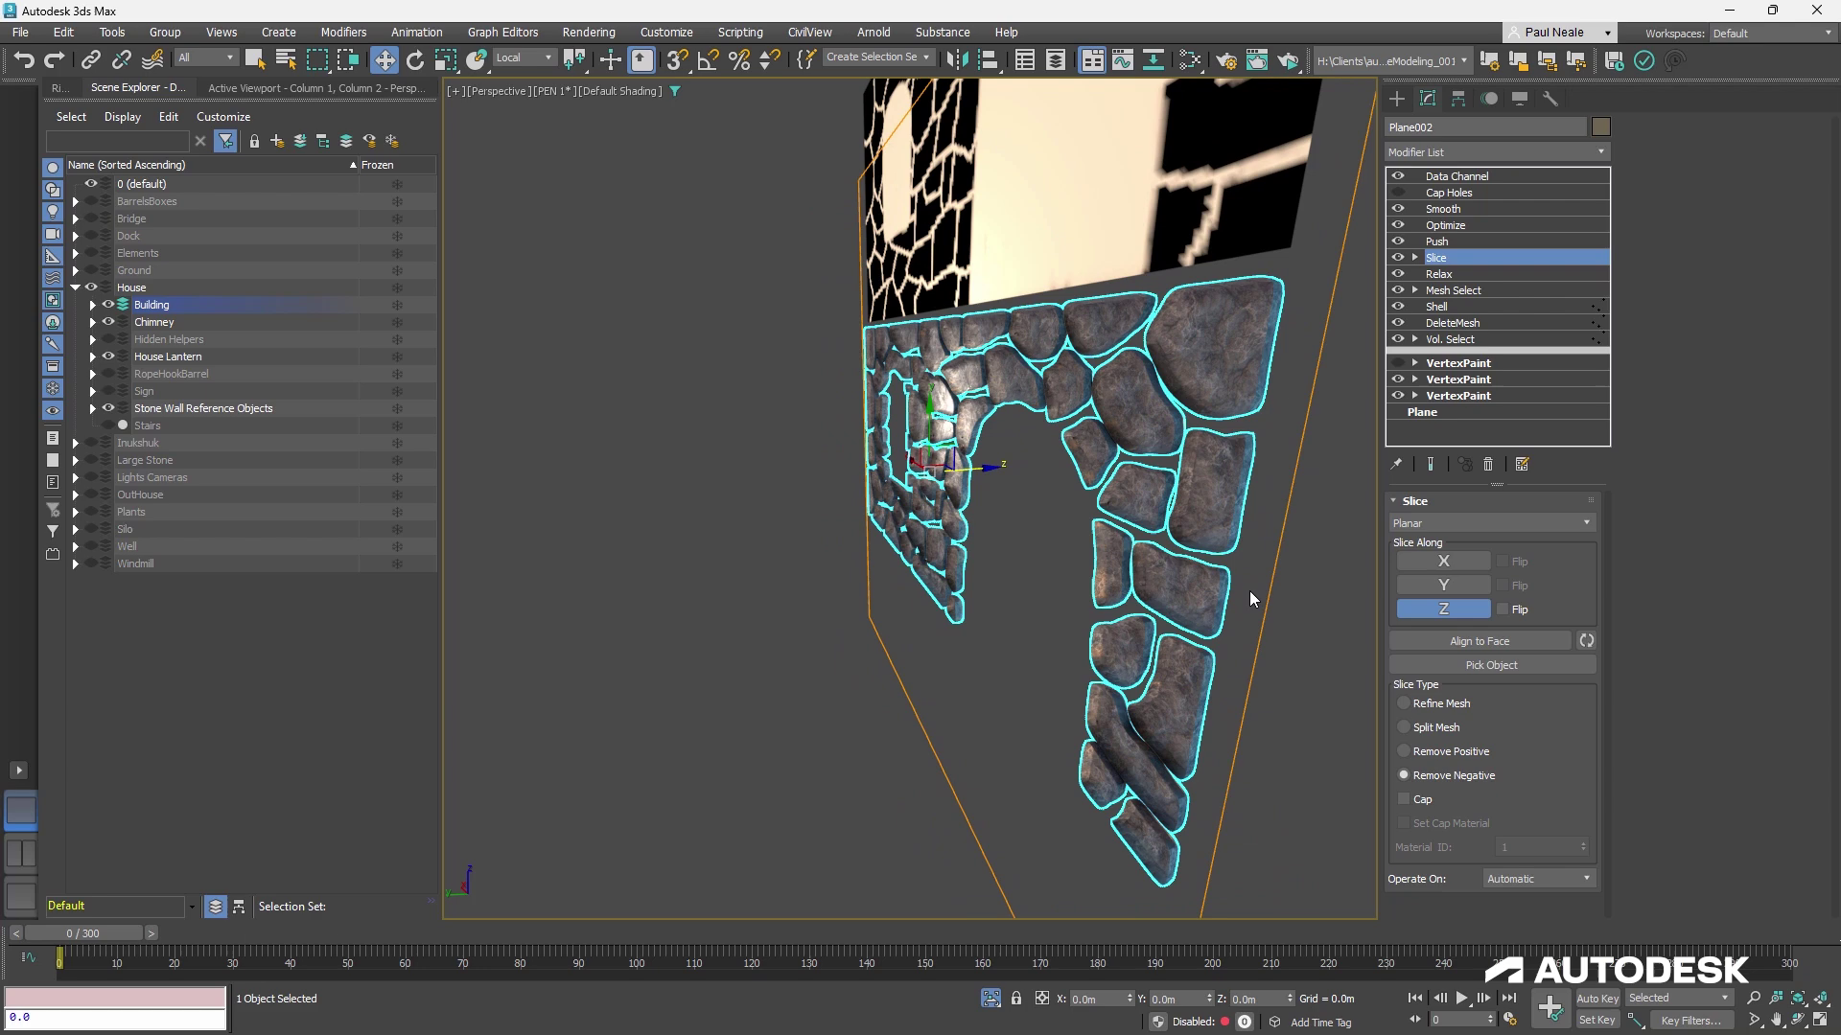
# Move up to the stone wall's Push modifier and reduce its Push Value to 0.007 m
pyautogui.moveTo(1260, 590); pyautogui.dragTo(1239, 561, button='middle')
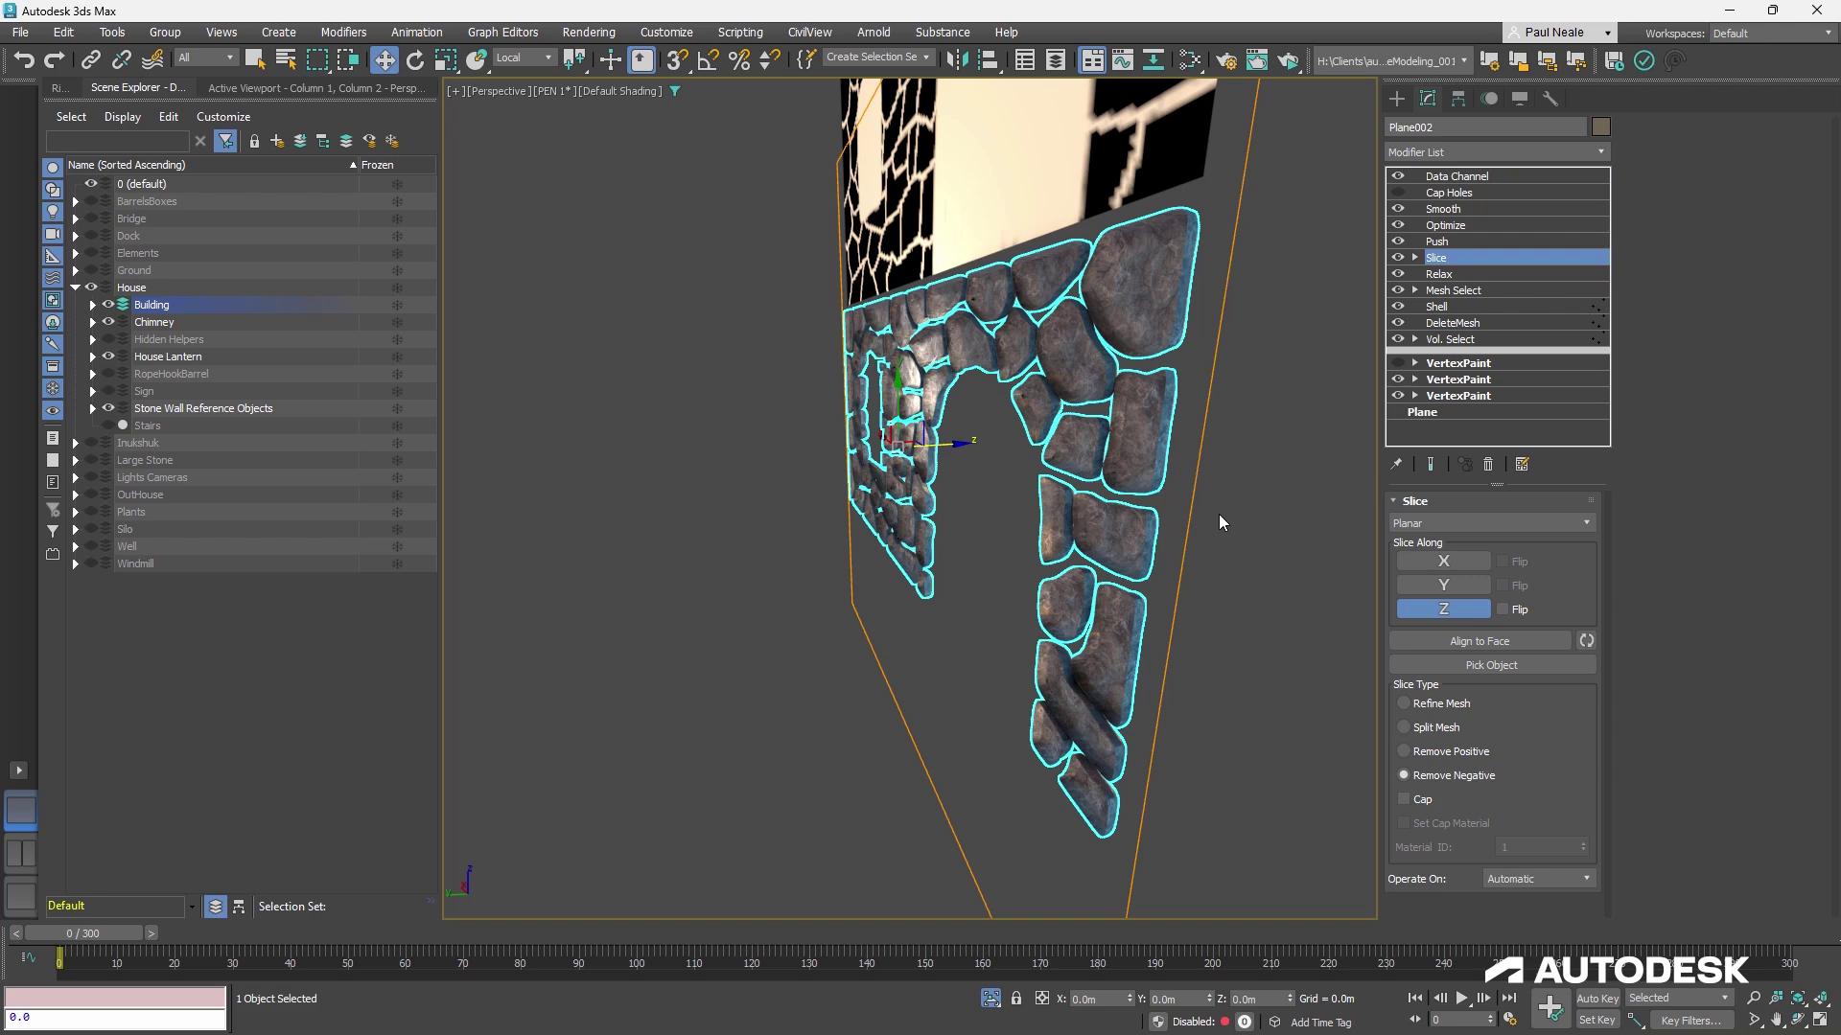
pyautogui.keyDown('alt'); pyautogui.moveTo(1267, 486); pyautogui.dragTo(1016, 456, button='middle'); pyautogui.keyUp('alt')
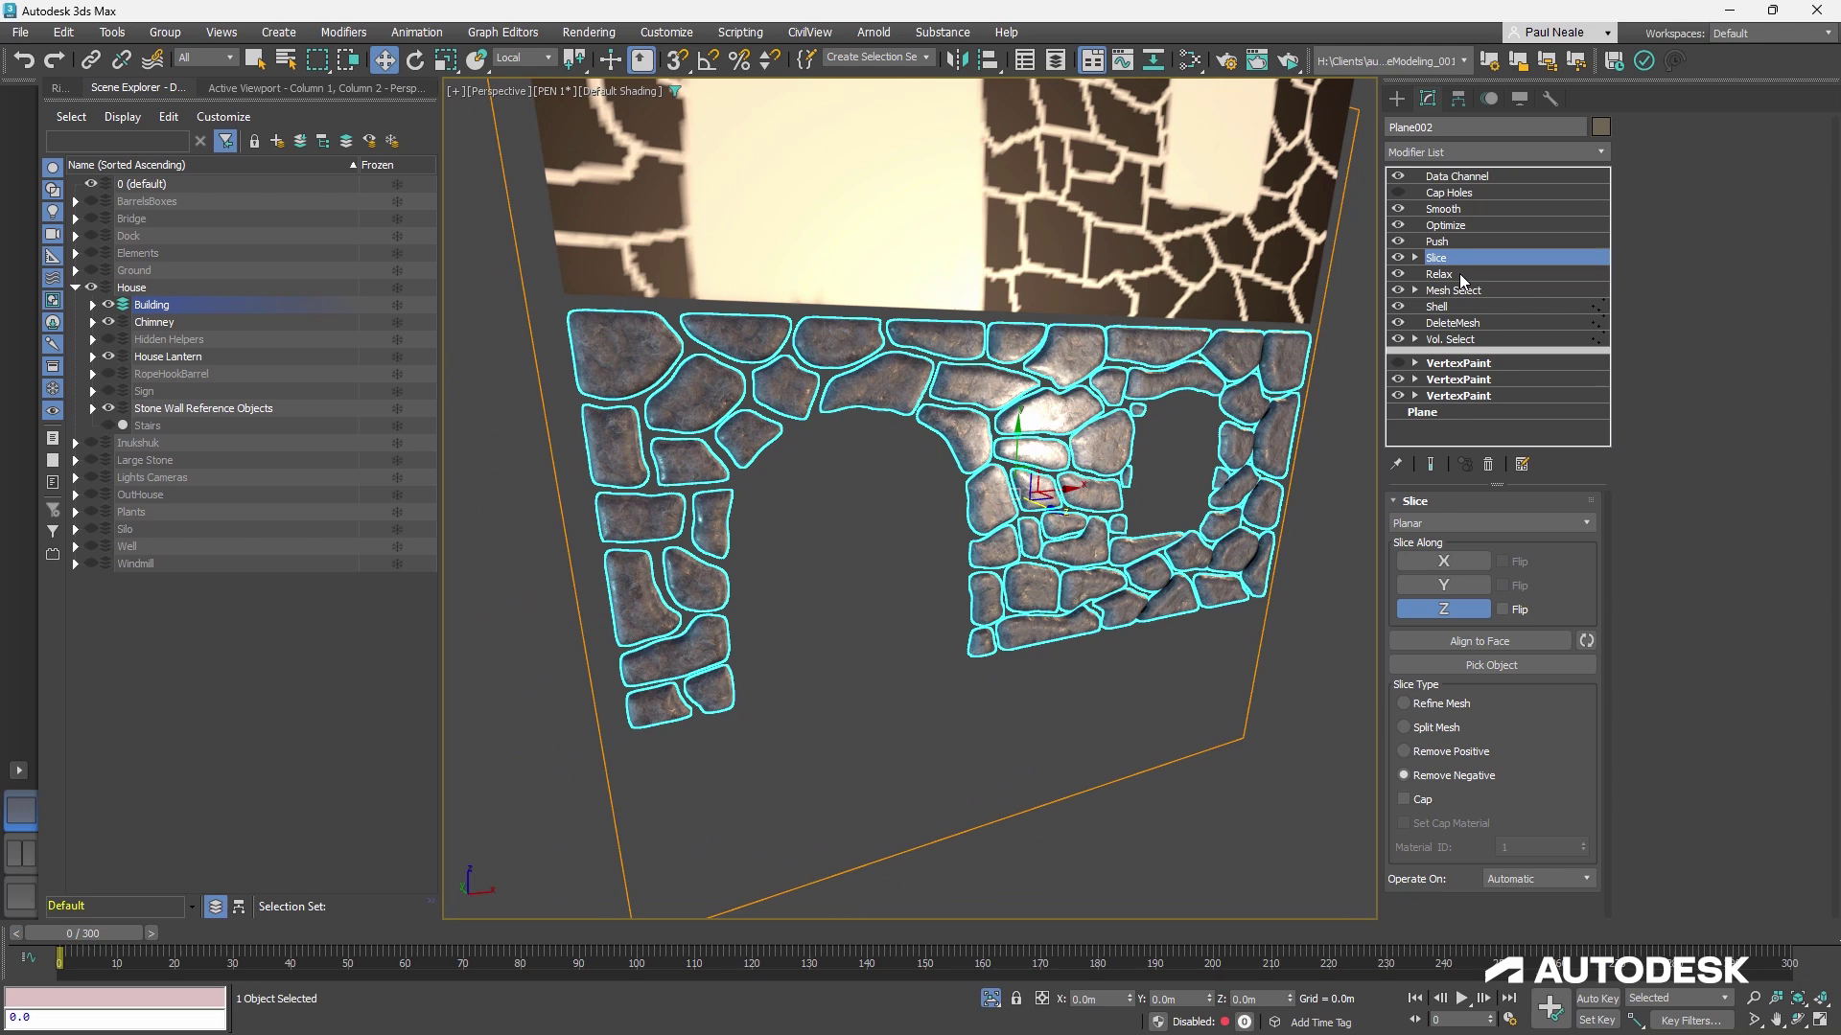
pyautogui.click(1442, 244)
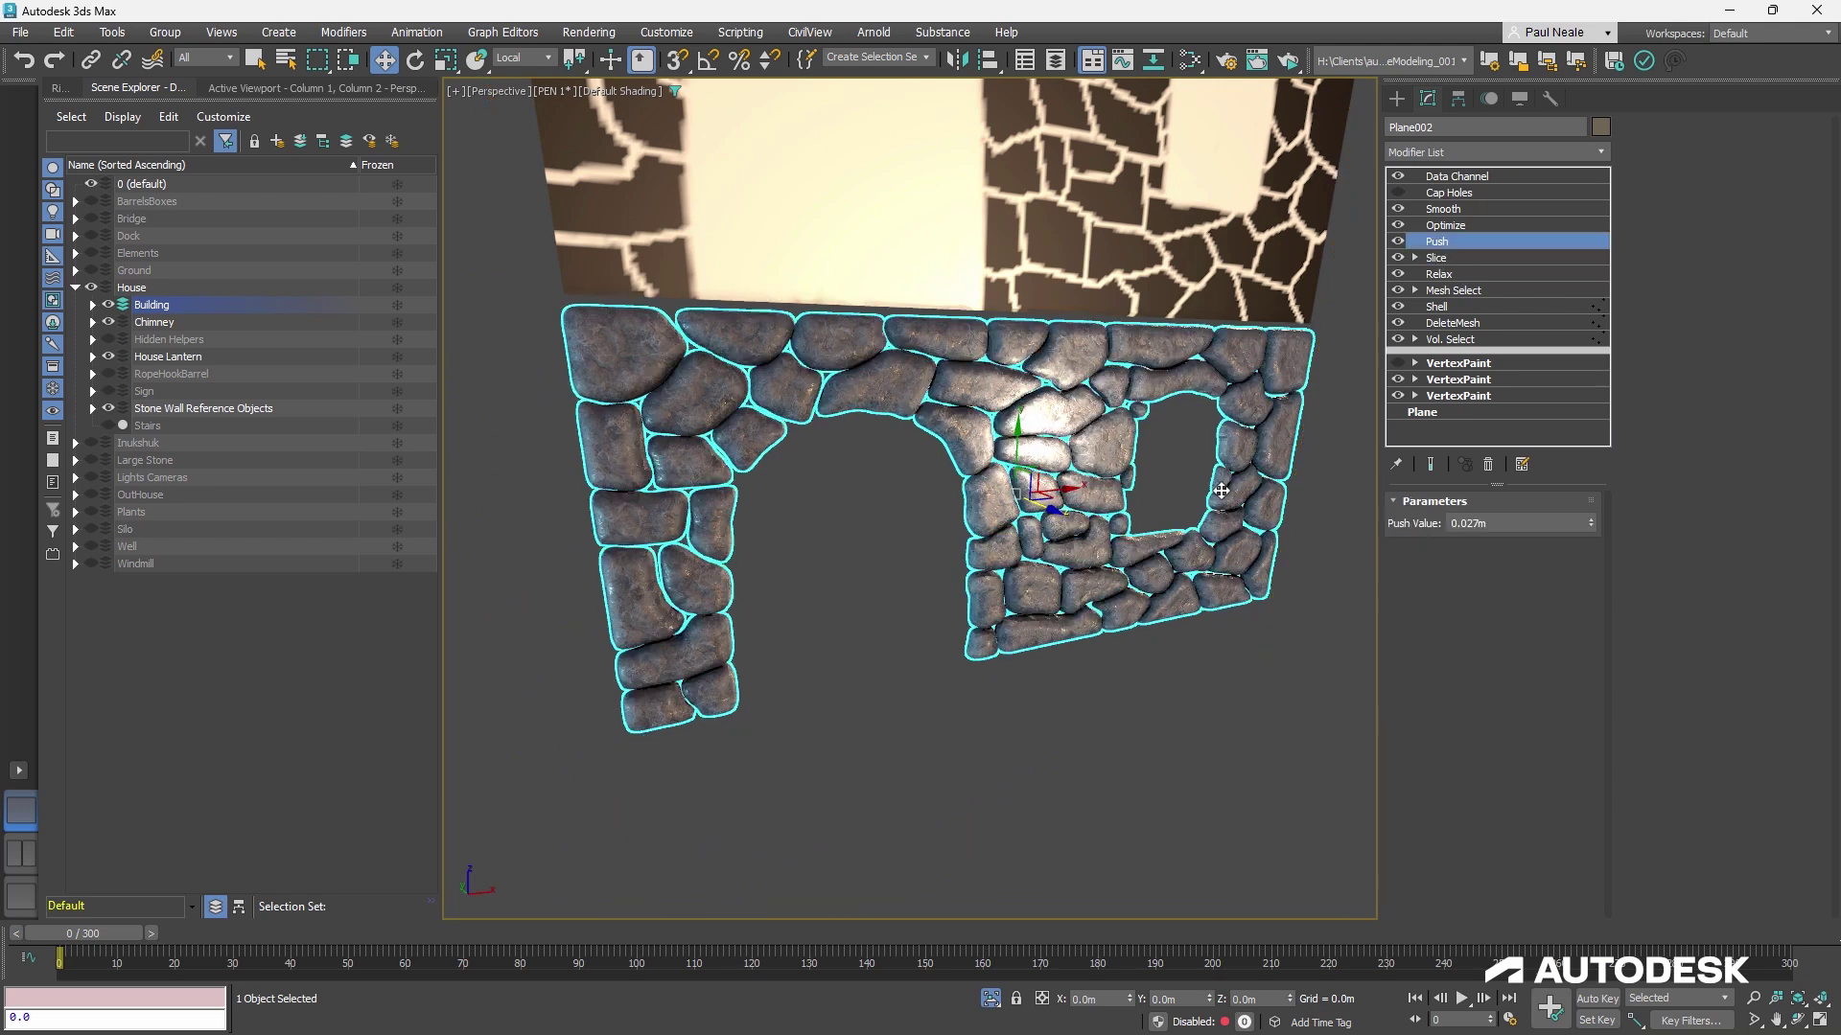
pyautogui.keyDown('alt'); pyautogui.moveTo(1192, 505); pyautogui.dragTo(1095, 533, button='middle'); pyautogui.keyUp('alt')
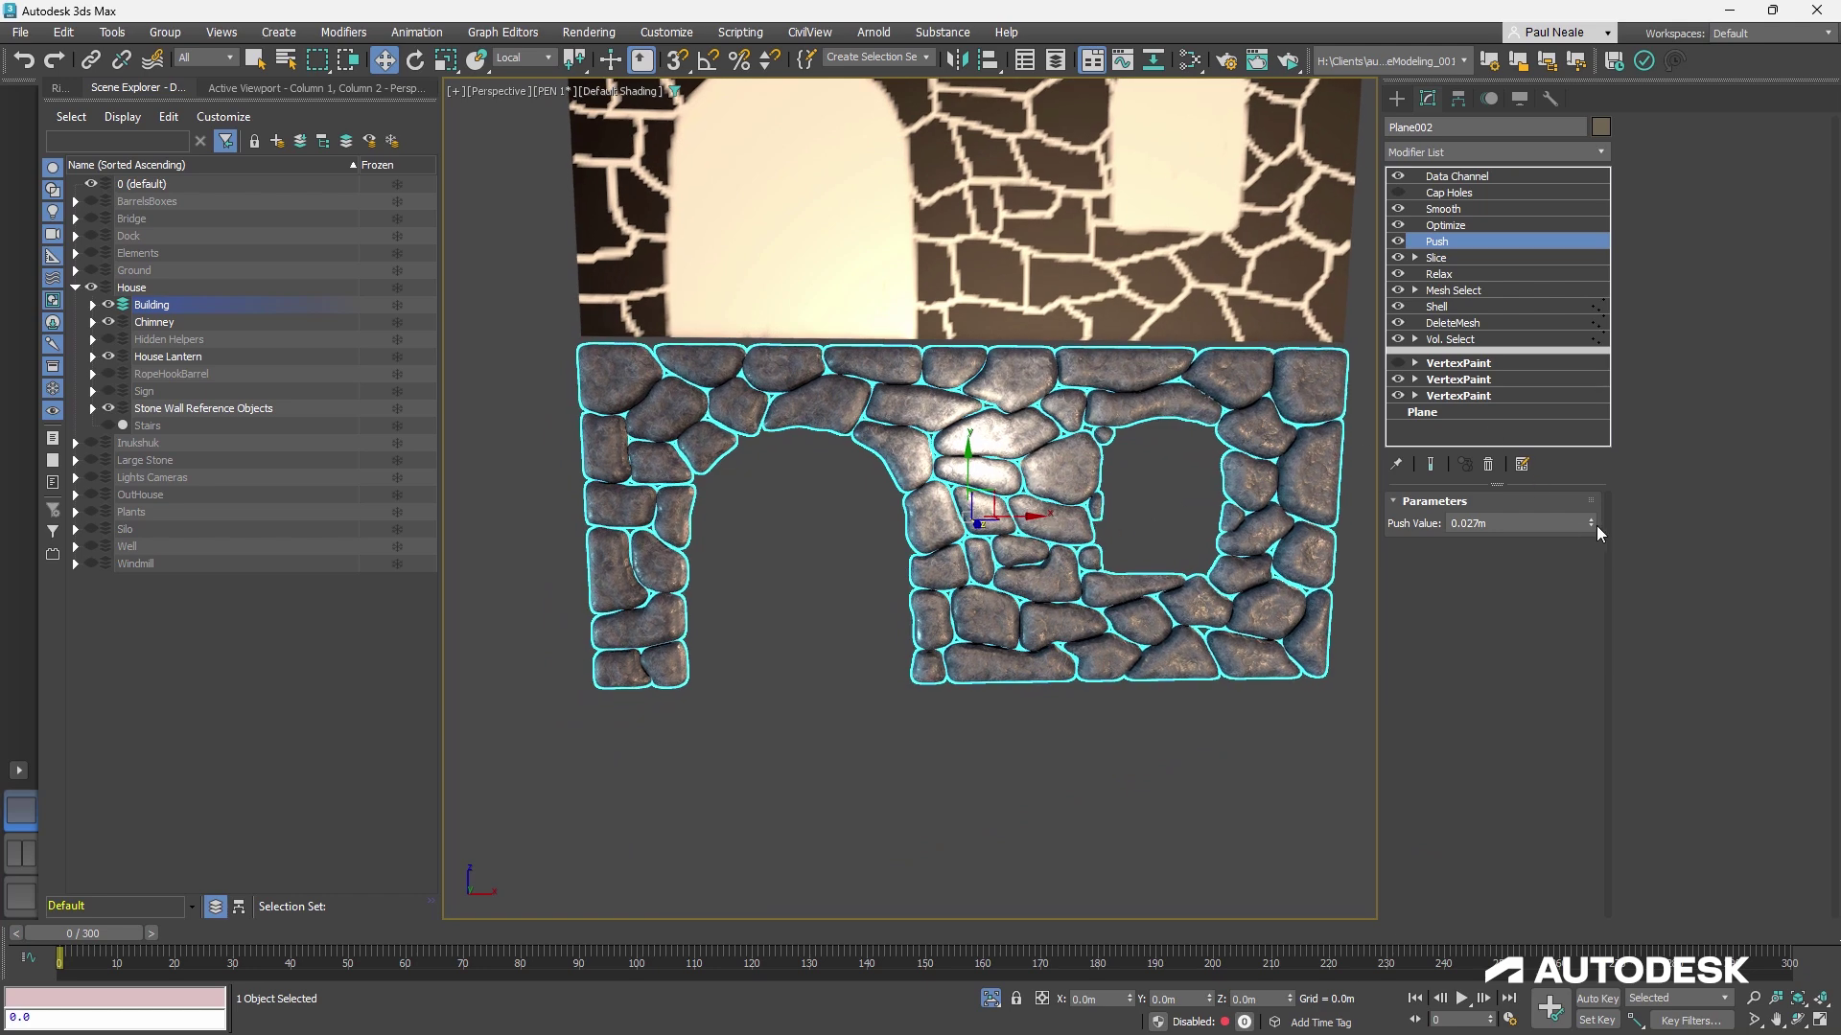
pyautogui.moveTo(1594, 527); pyautogui.dragTo(1584, 556)
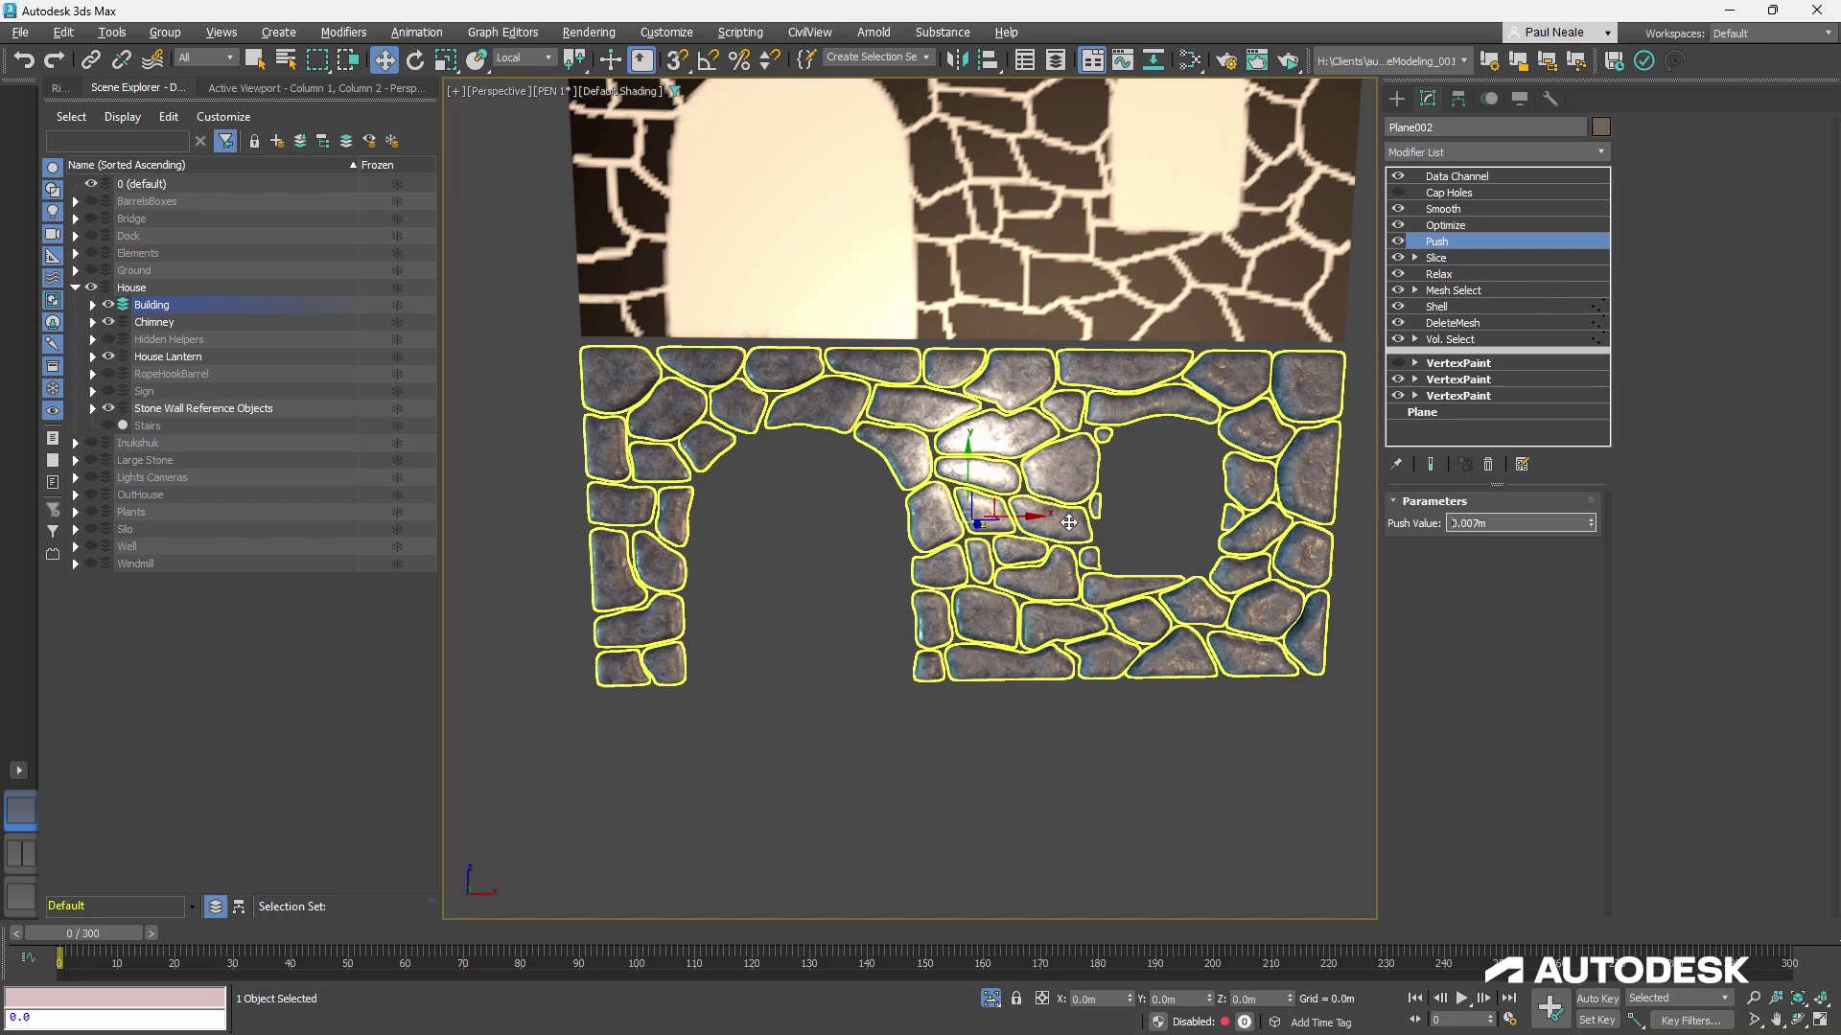
pyautogui.keyDown('alt'); pyautogui.moveTo(1068, 524); pyautogui.dragTo(1228, 465, button='middle'); pyautogui.keyUp('alt')
# Inspect the stone wall at its Optimize modifier with edged faces displayed
pyautogui.click(1454, 226)
pyautogui.moveTo(944, 508)
pyautogui.keyDown('alt'); pyautogui.mouseDown(button='middle')
pyautogui.moveTo(1160, 430)
pyautogui.moveTo(1097, 484)
pyautogui.moveTo(1095, 507)
pyautogui.moveTo(1146, 481)
pyautogui.moveTo(1104, 519)
pyautogui.moveTo(1121, 532)
pyautogui.moveTo(1059, 511)
pyautogui.moveTo(1045, 484)
pyautogui.moveTo(1034, 522)
pyautogui.moveTo(1076, 542)
pyautogui.moveTo(1089, 518)
pyautogui.moveTo(1080, 551)
pyautogui.moveTo(1091, 533)
pyautogui.mouseUp(button='middle'); pyautogui.keyUp('alt')
pyautogui.press('F4')
# Inspect the wall at its Smooth modifier without edged faces, comparing the stones with the modifier disabled and enabled
pyautogui.click(1450, 211)
pyautogui.press('F4')
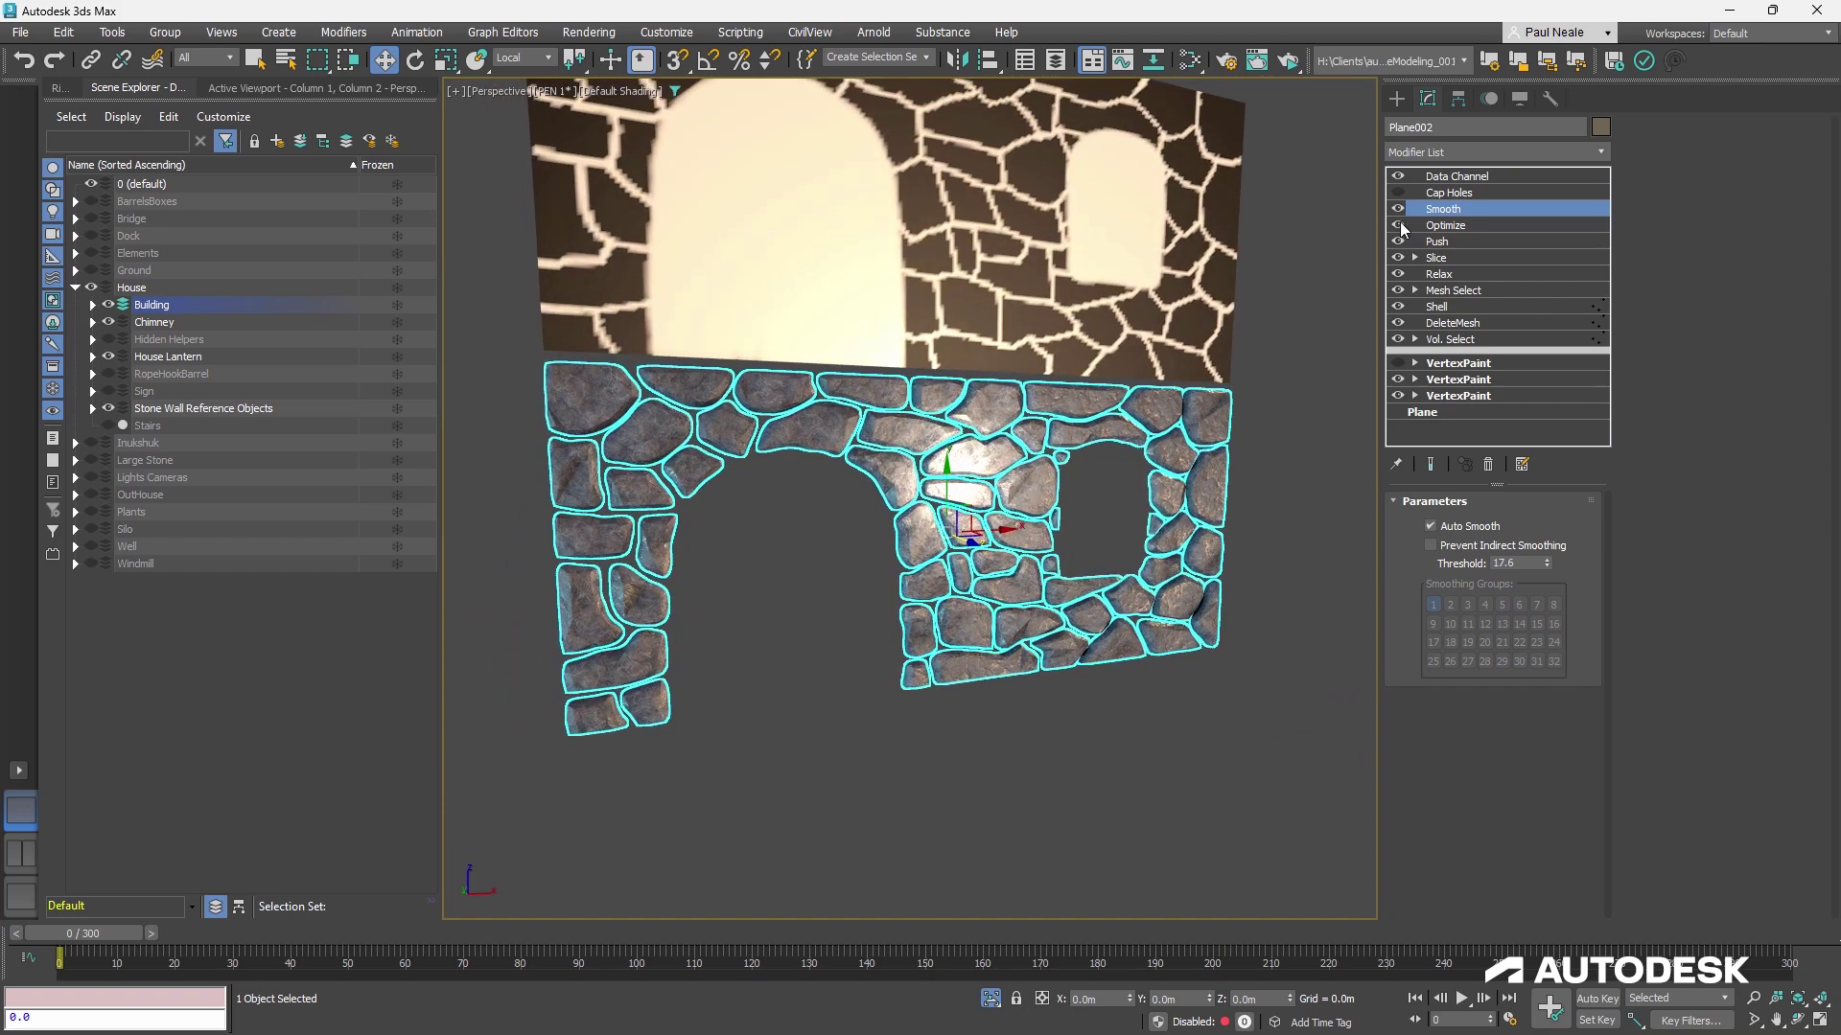
pyautogui.click(1399, 210)
pyautogui.click(1399, 210)
pyautogui.keyDown('alt'); pyautogui.moveTo(969, 467); pyautogui.dragTo(1108, 539, button='middle'); pyautogui.keyUp('alt')
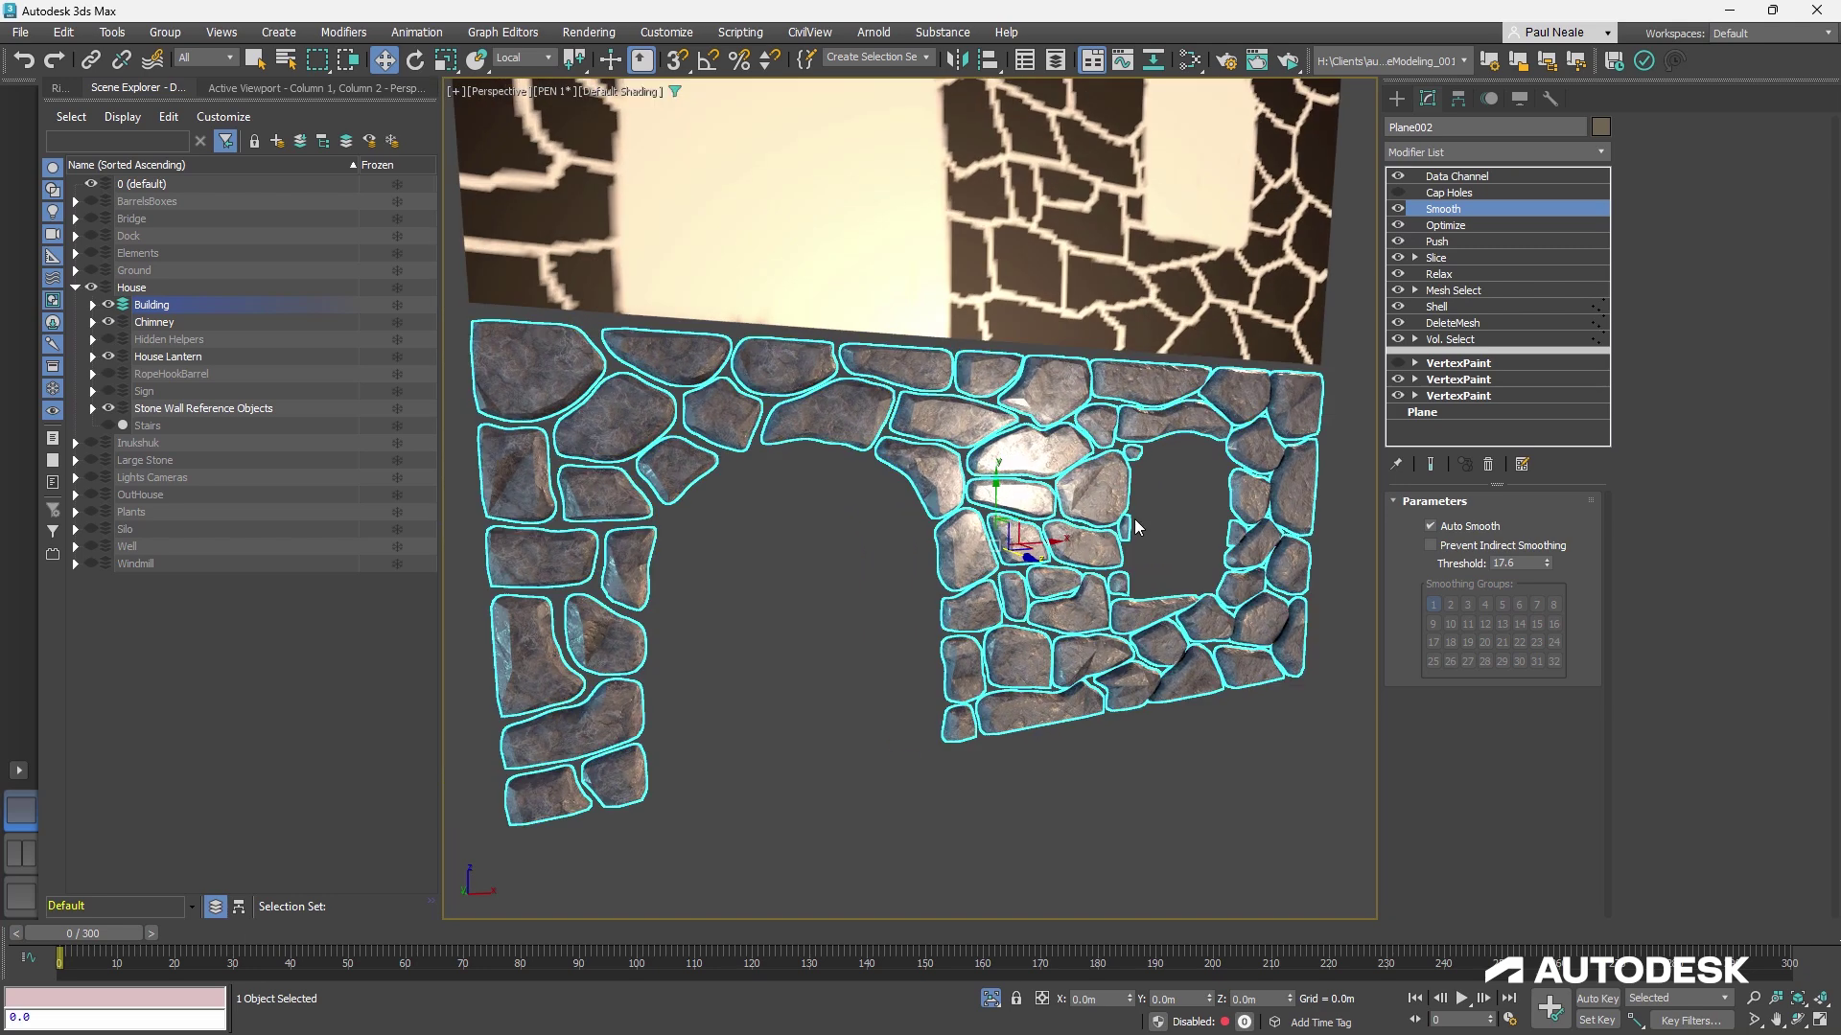
# Enable Cap Holes temporarily, check the stones closely with and without edged faces, and disable the modifier again
pyautogui.click(1397, 193)
pyautogui.keyDown('alt'); pyautogui.moveTo(1170, 451); pyautogui.dragTo(1275, 460, button='middle'); pyautogui.keyUp('alt')
pyautogui.click(1461, 195)
pyautogui.scroll(3, 1195, 487)
pyautogui.press('F4')
pyautogui.press('F4')
pyautogui.click(1398, 192)
pyautogui.keyDown('alt'); pyautogui.moveTo(1199, 345); pyautogui.dragTo(1304, 303, button='middle'); pyautogui.keyUp('alt')
# Inspect the wall at its Data Channel modifier, studying the colour variation of the stones and the operator stack
pyautogui.click(1457, 177)
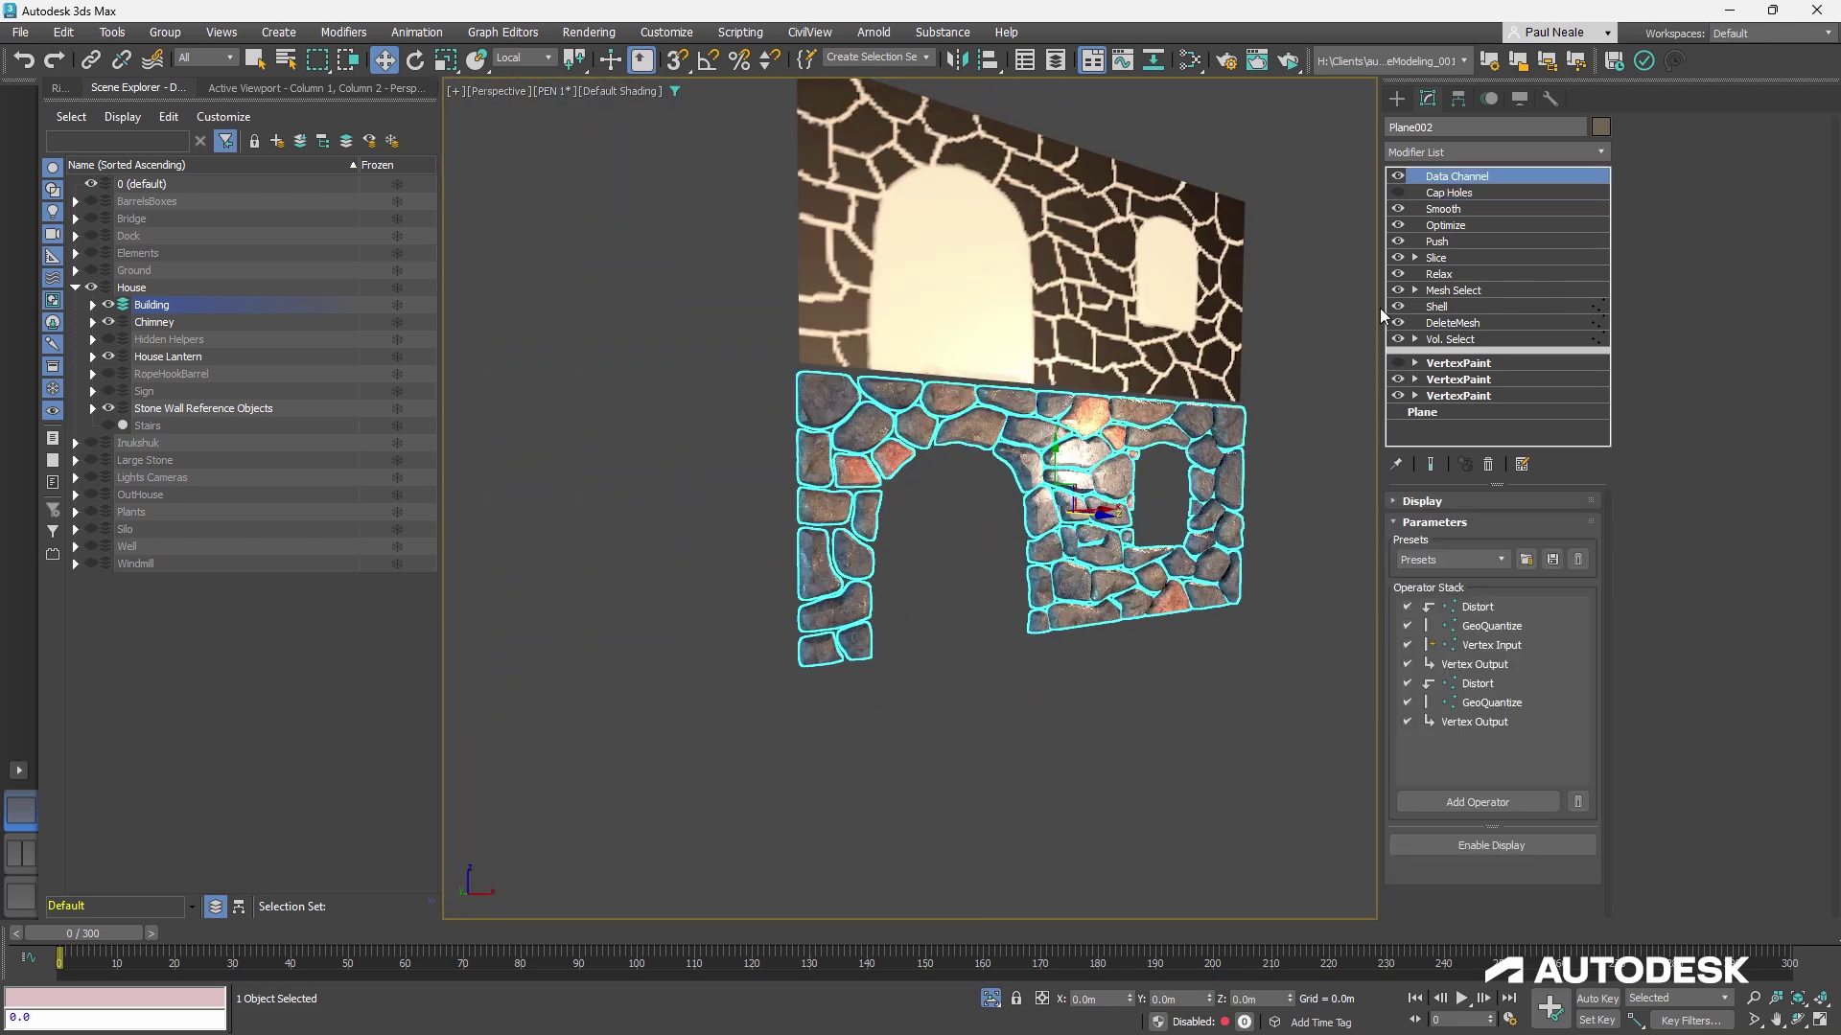
pyautogui.keyDown('alt'); pyautogui.moveTo(1246, 402); pyautogui.dragTo(1335, 578, button='middle'); pyautogui.keyUp('alt')
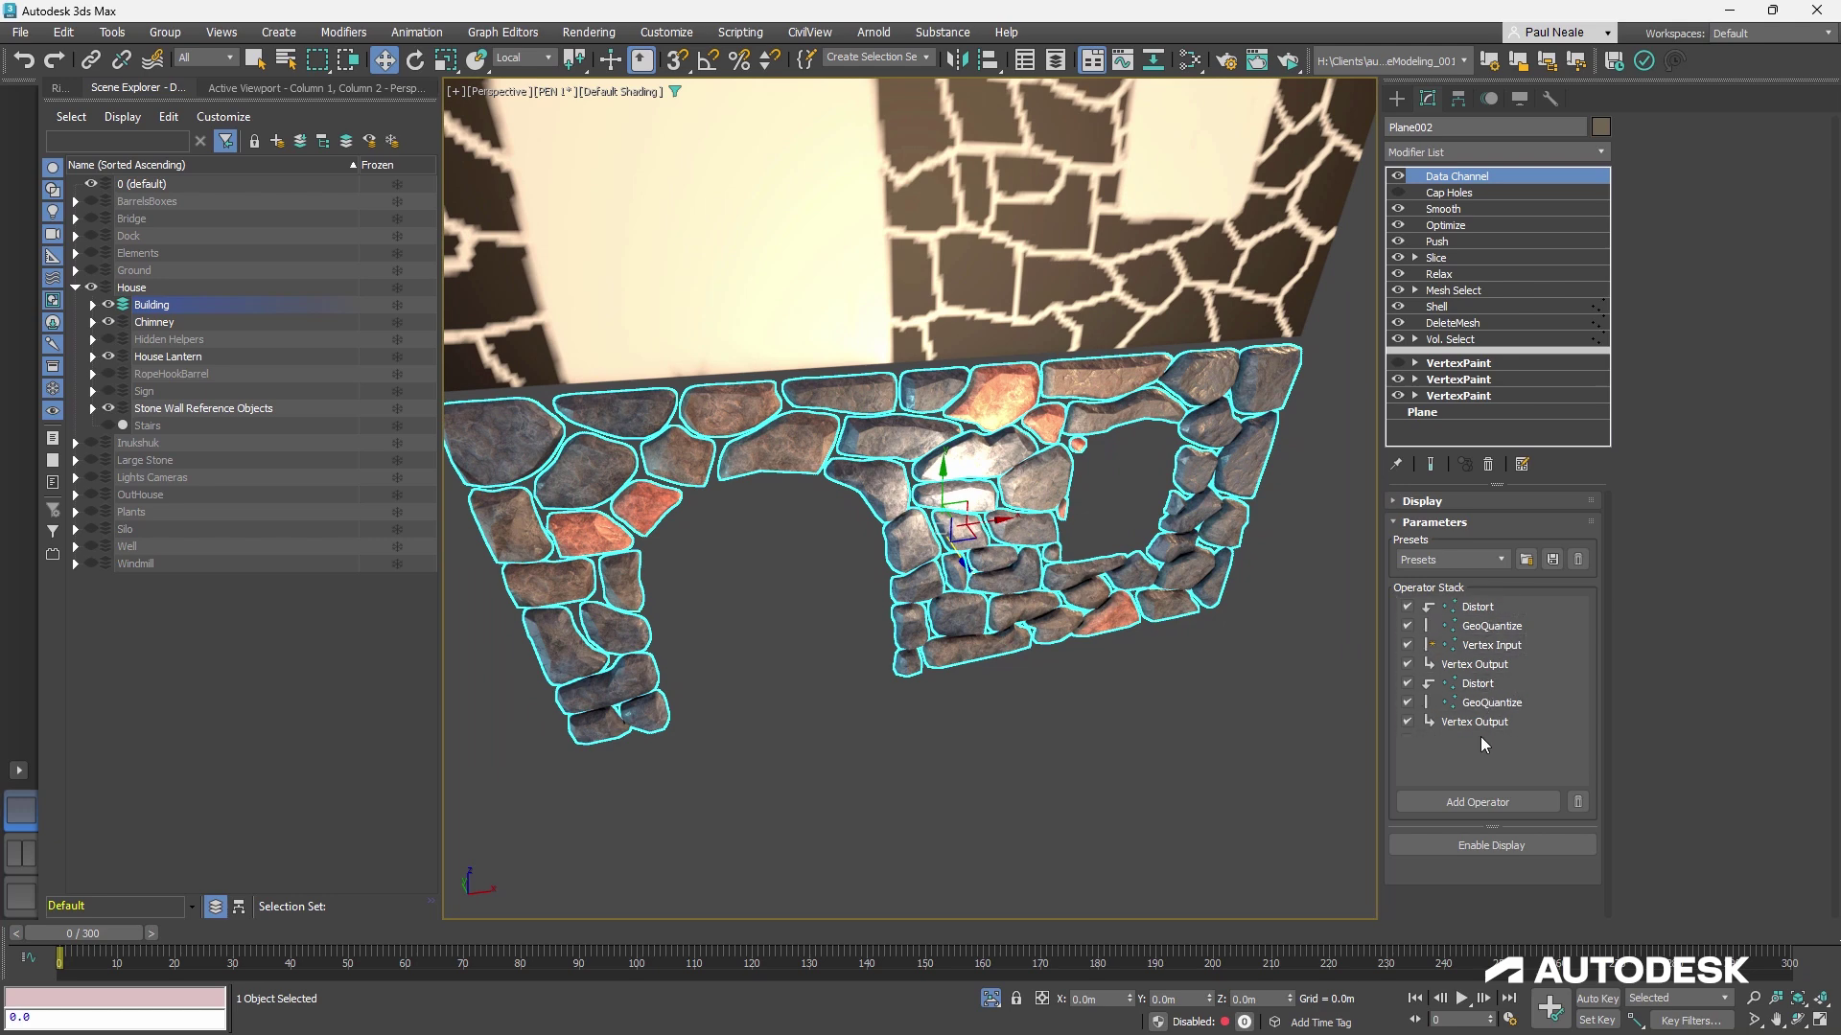
pyautogui.keyDown('alt'); pyautogui.moveTo(1182, 637); pyautogui.dragTo(1235, 618, button='middle'); pyautogui.keyUp('alt')
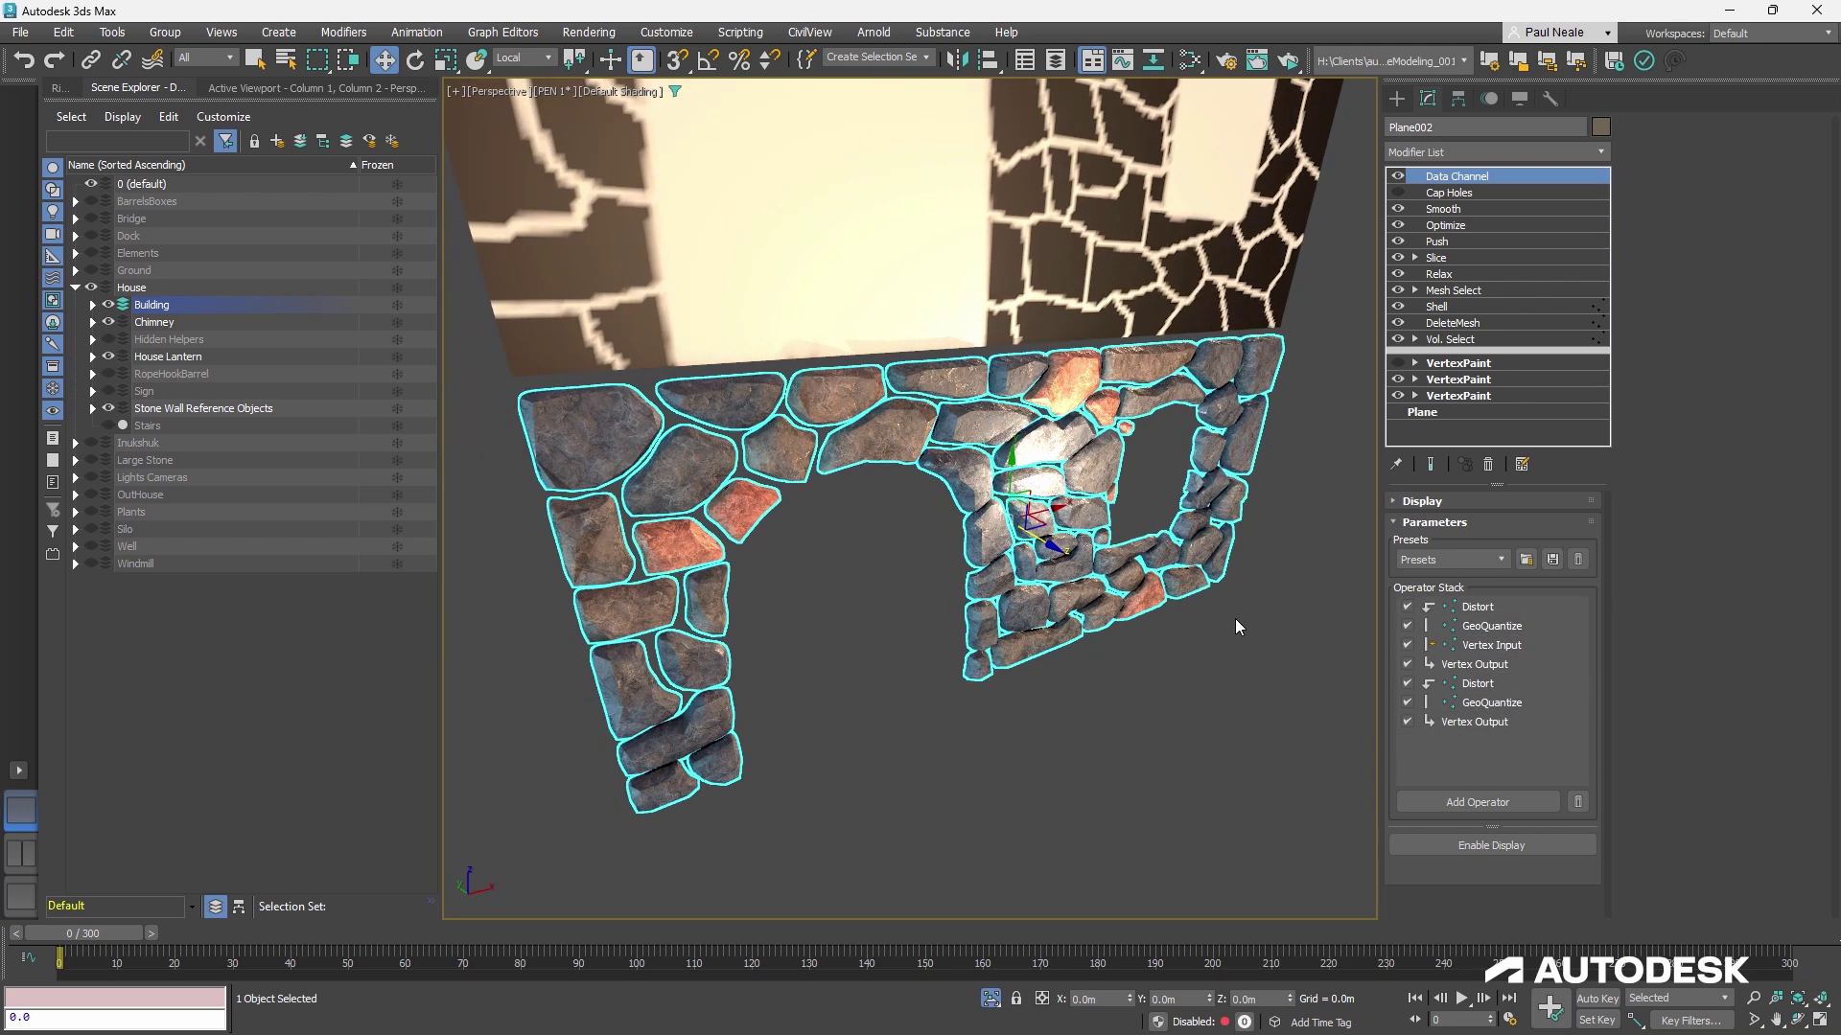
# Toggle the lower Distort and Vertex Output operators off and on to compare their effect on the stone colours
pyautogui.click(1407, 683)
pyautogui.click(1407, 684)
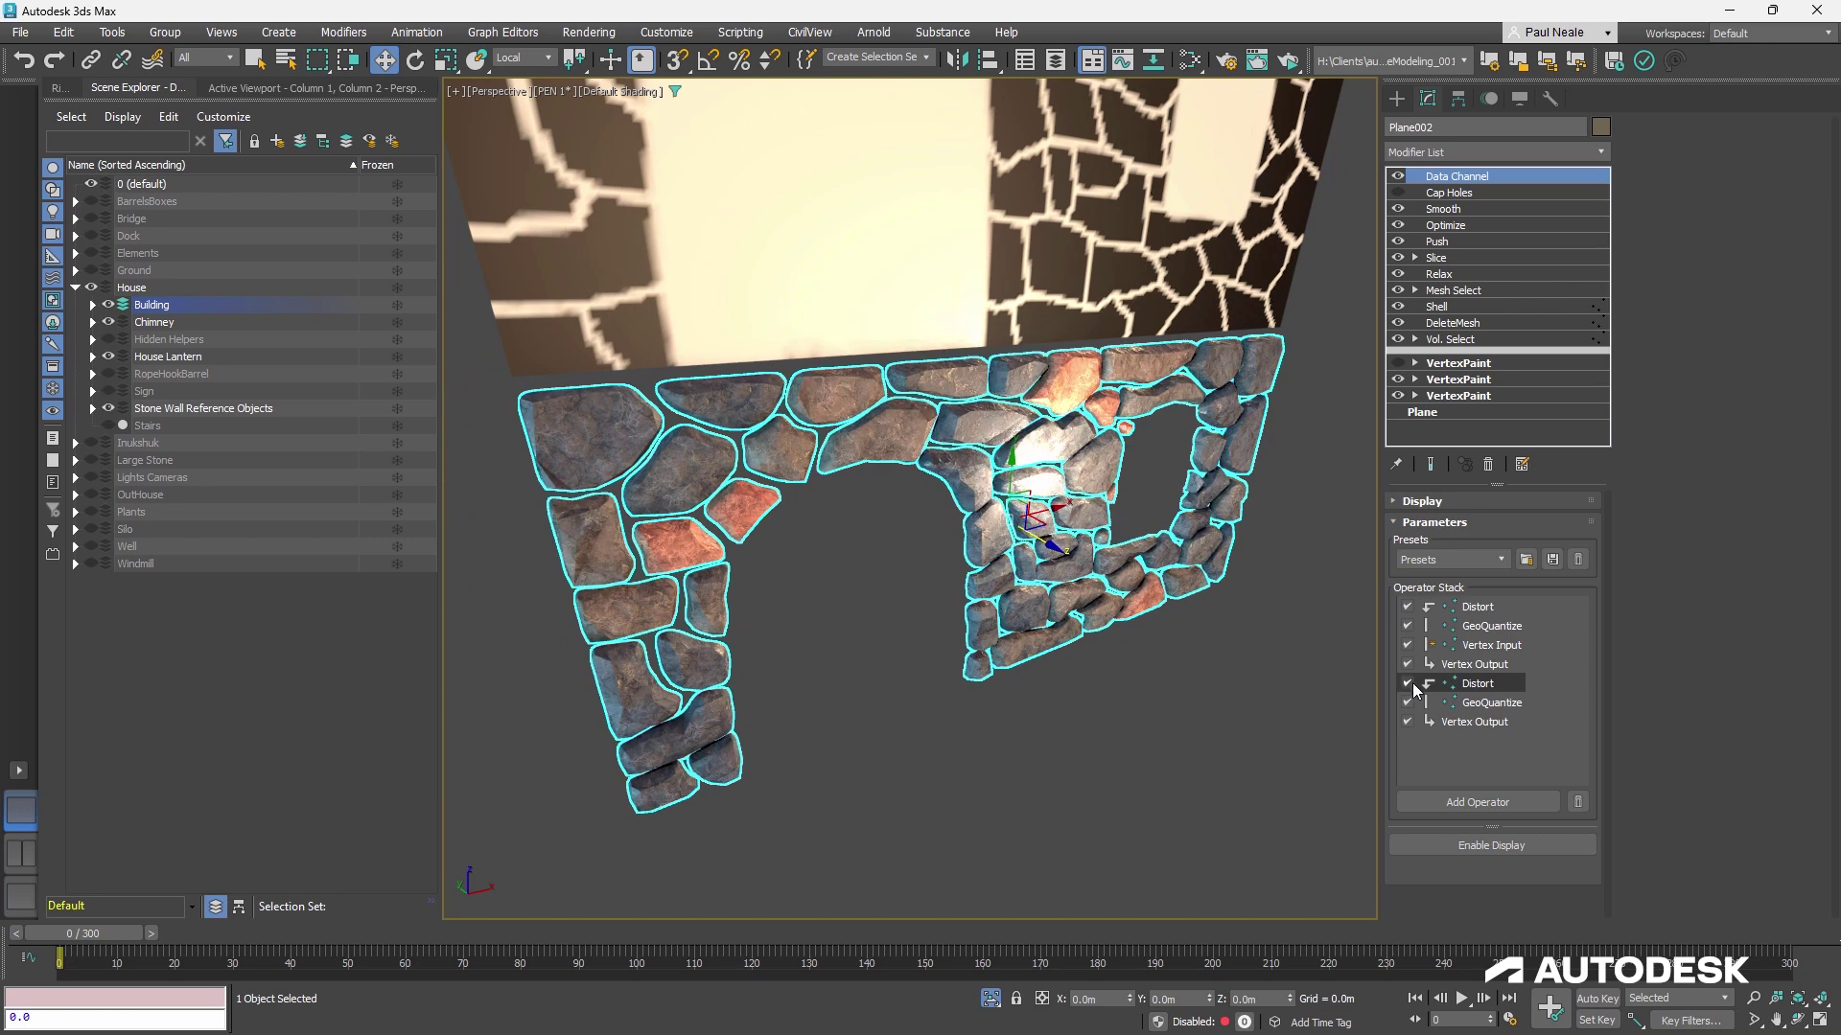
pyautogui.click(1407, 720)
pyautogui.click(1407, 720)
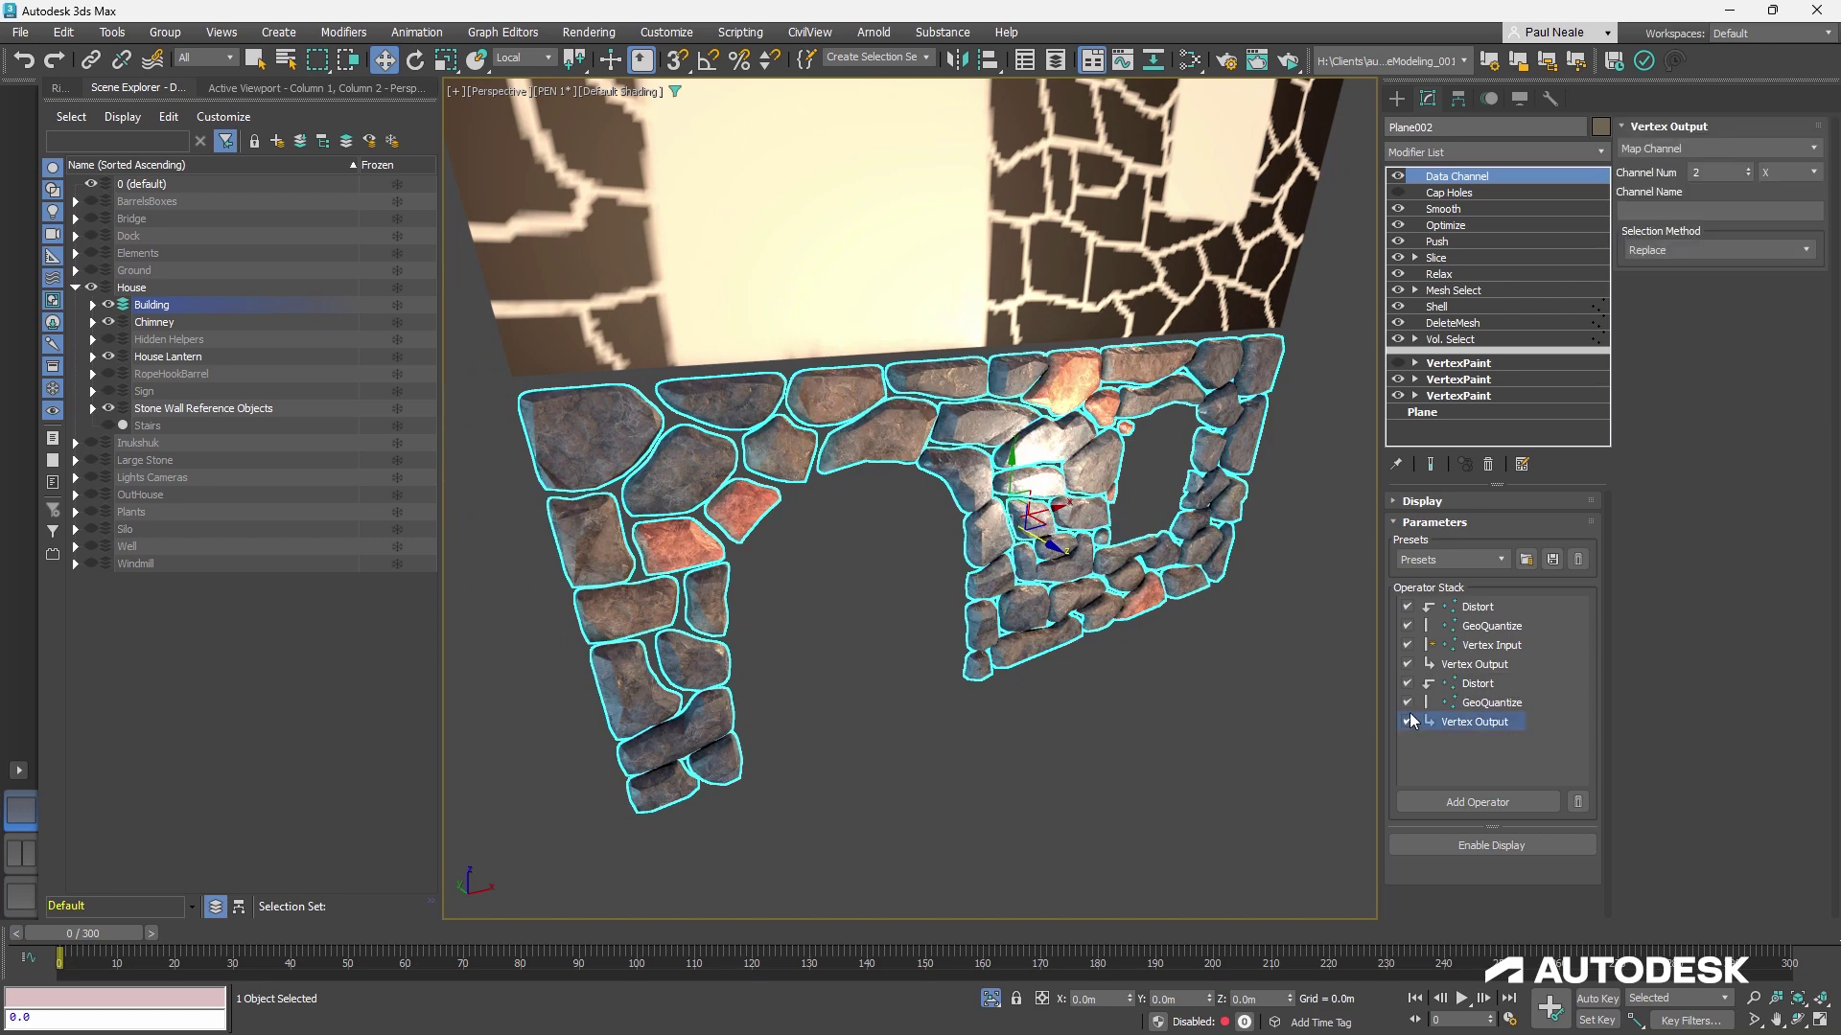
pyautogui.keyDown('alt'); pyautogui.moveTo(1246, 691); pyautogui.dragTo(1162, 658, button='middle'); pyautogui.keyUp('alt')
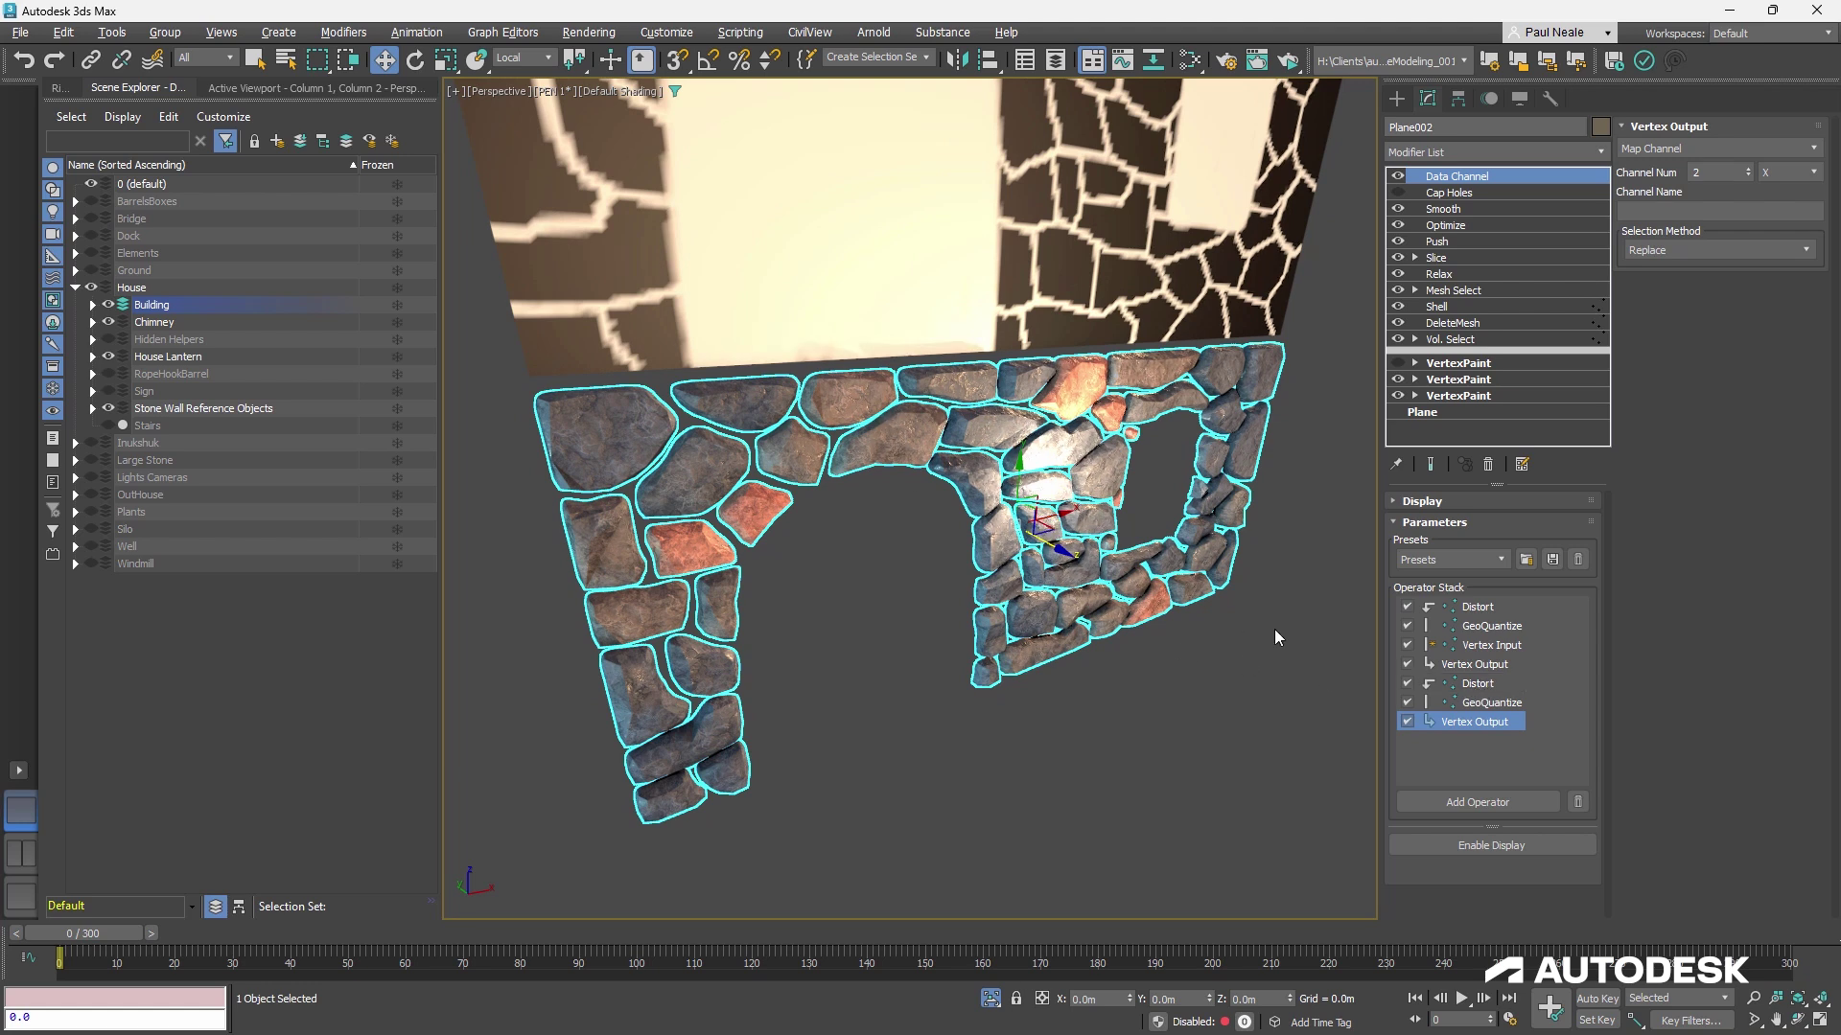
# Review the settings of the lower Distort, GeoQuantize and Vertex Output operators in the Data Channel modifier
pyautogui.click(1482, 684)
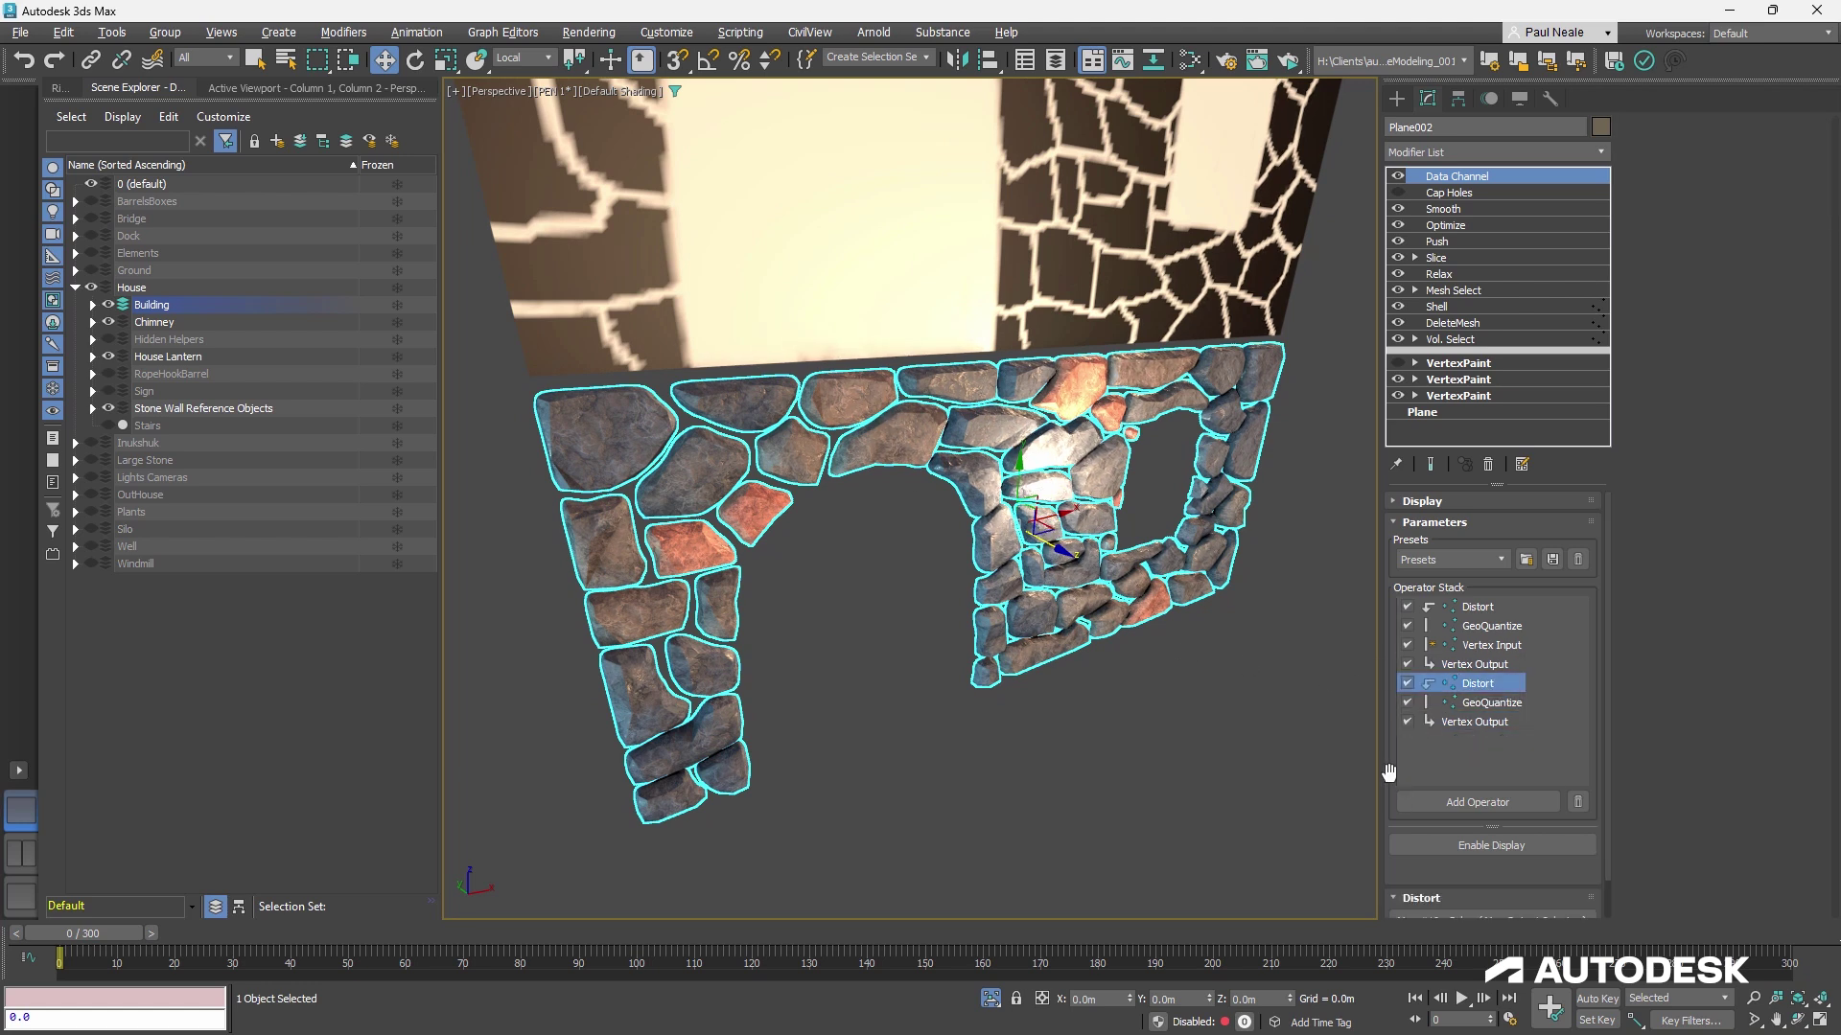
pyautogui.scroll(-2, 1393, 733)
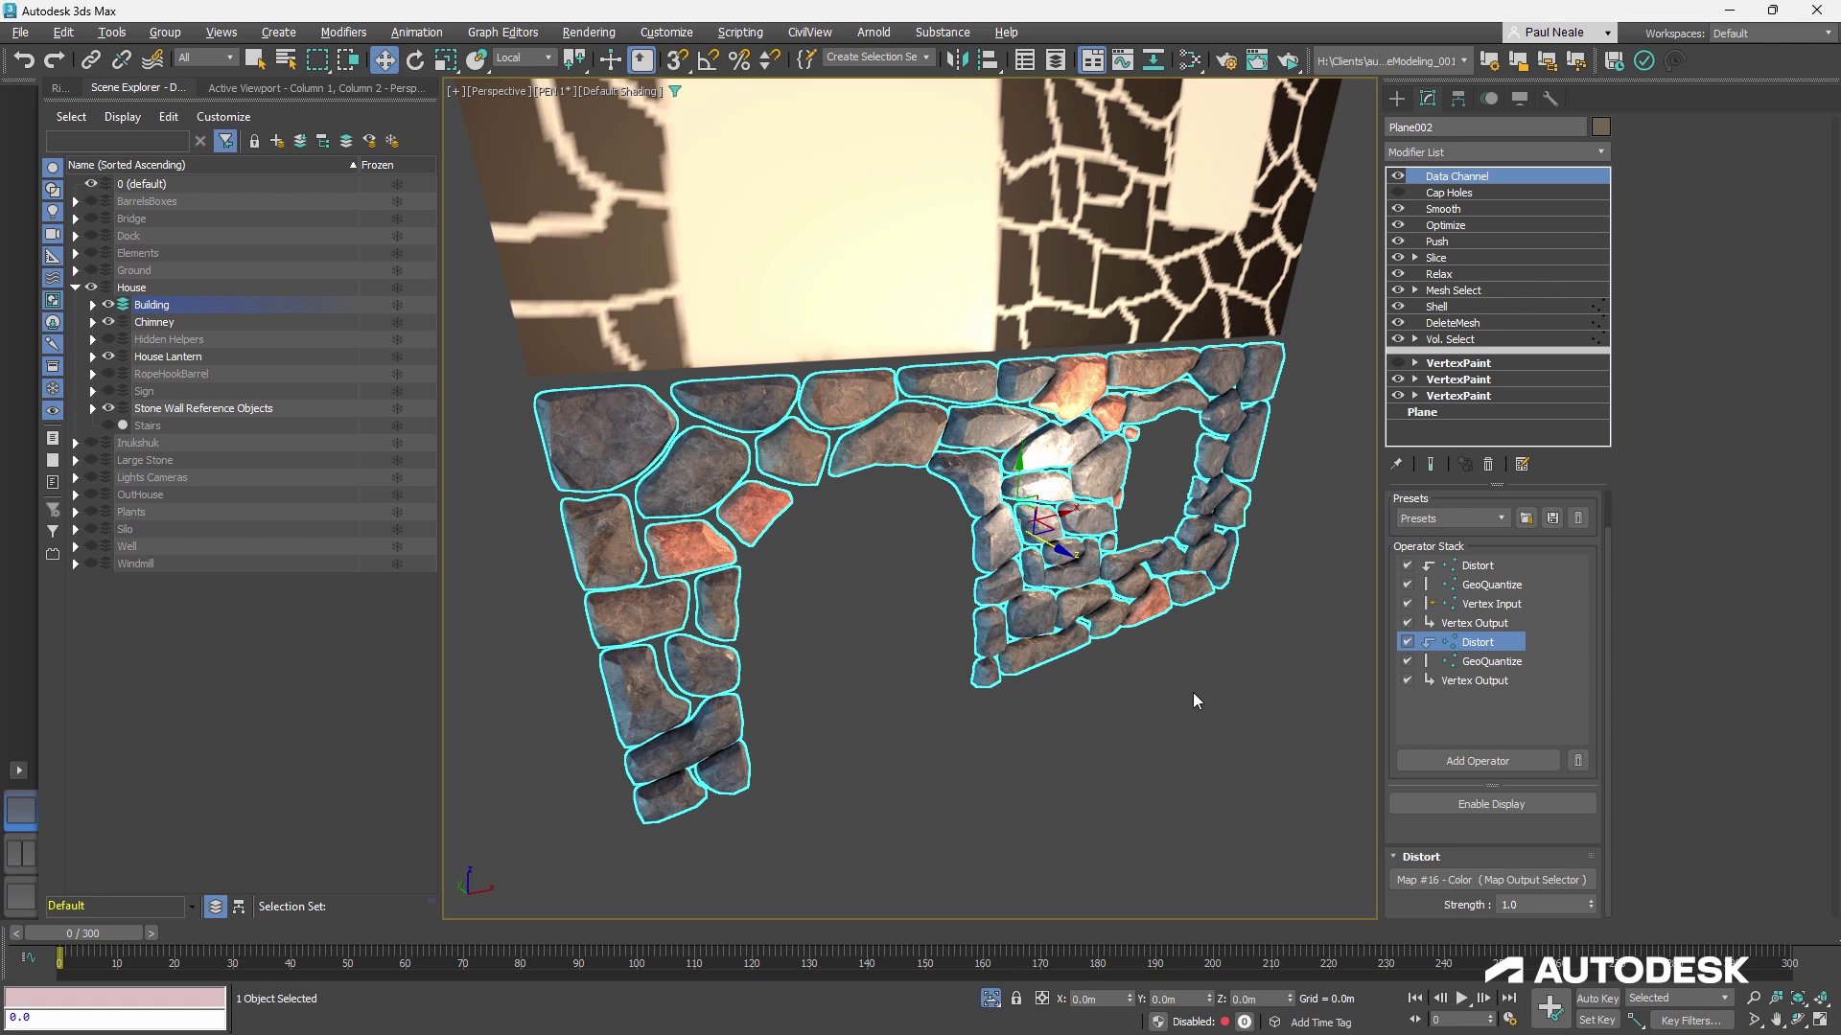
pyautogui.click(1487, 661)
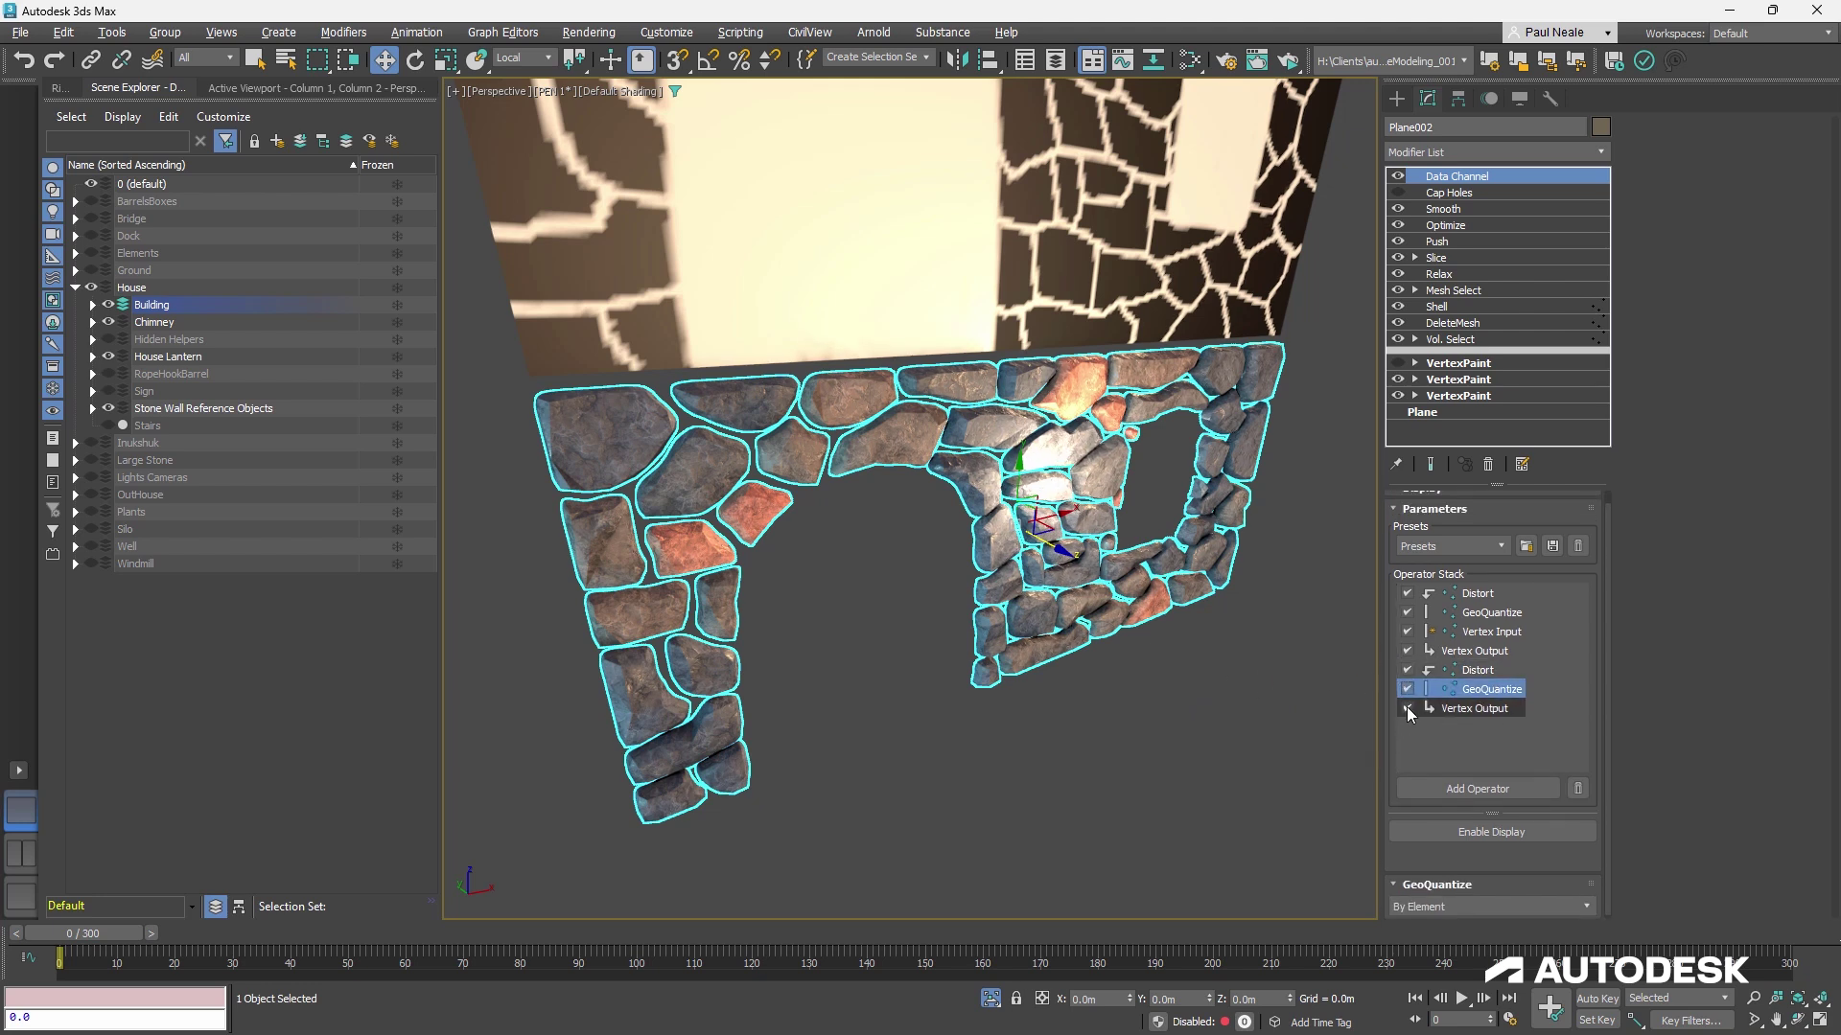
pyautogui.click(1466, 711)
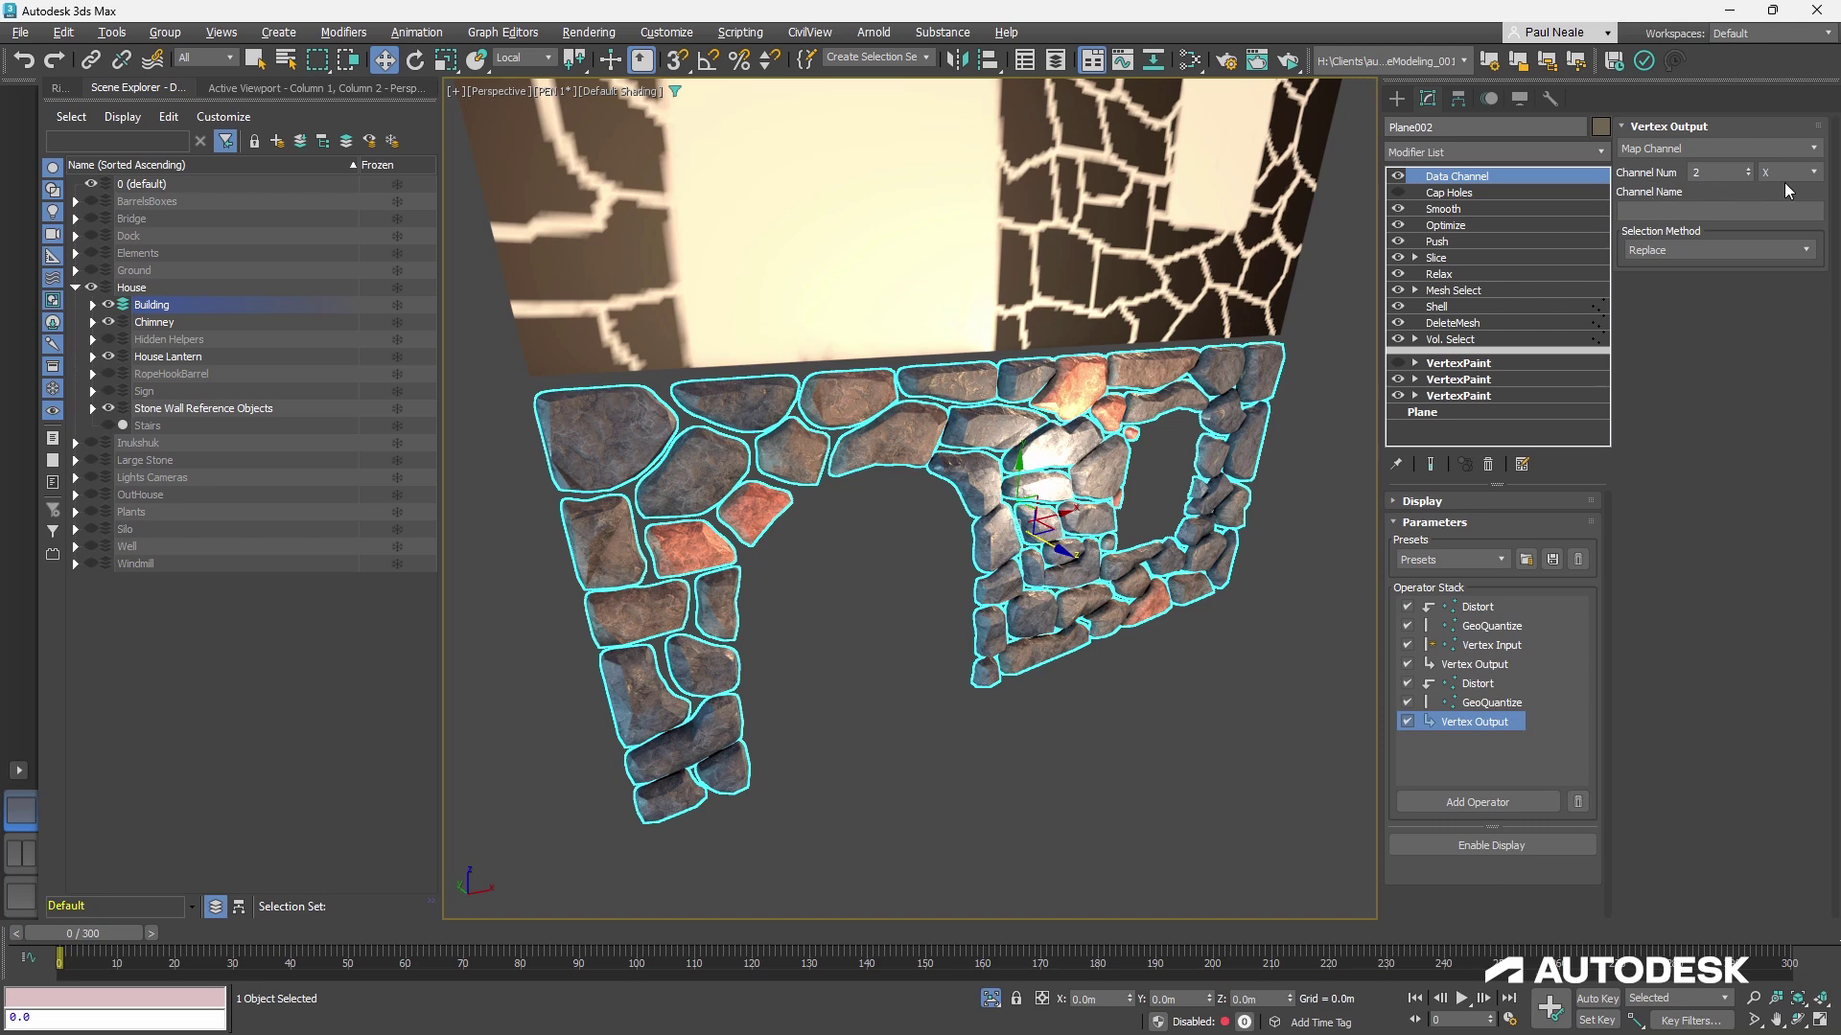
pyautogui.moveTo(1328, 669); pyautogui.dragTo(1314, 677, button='middle')
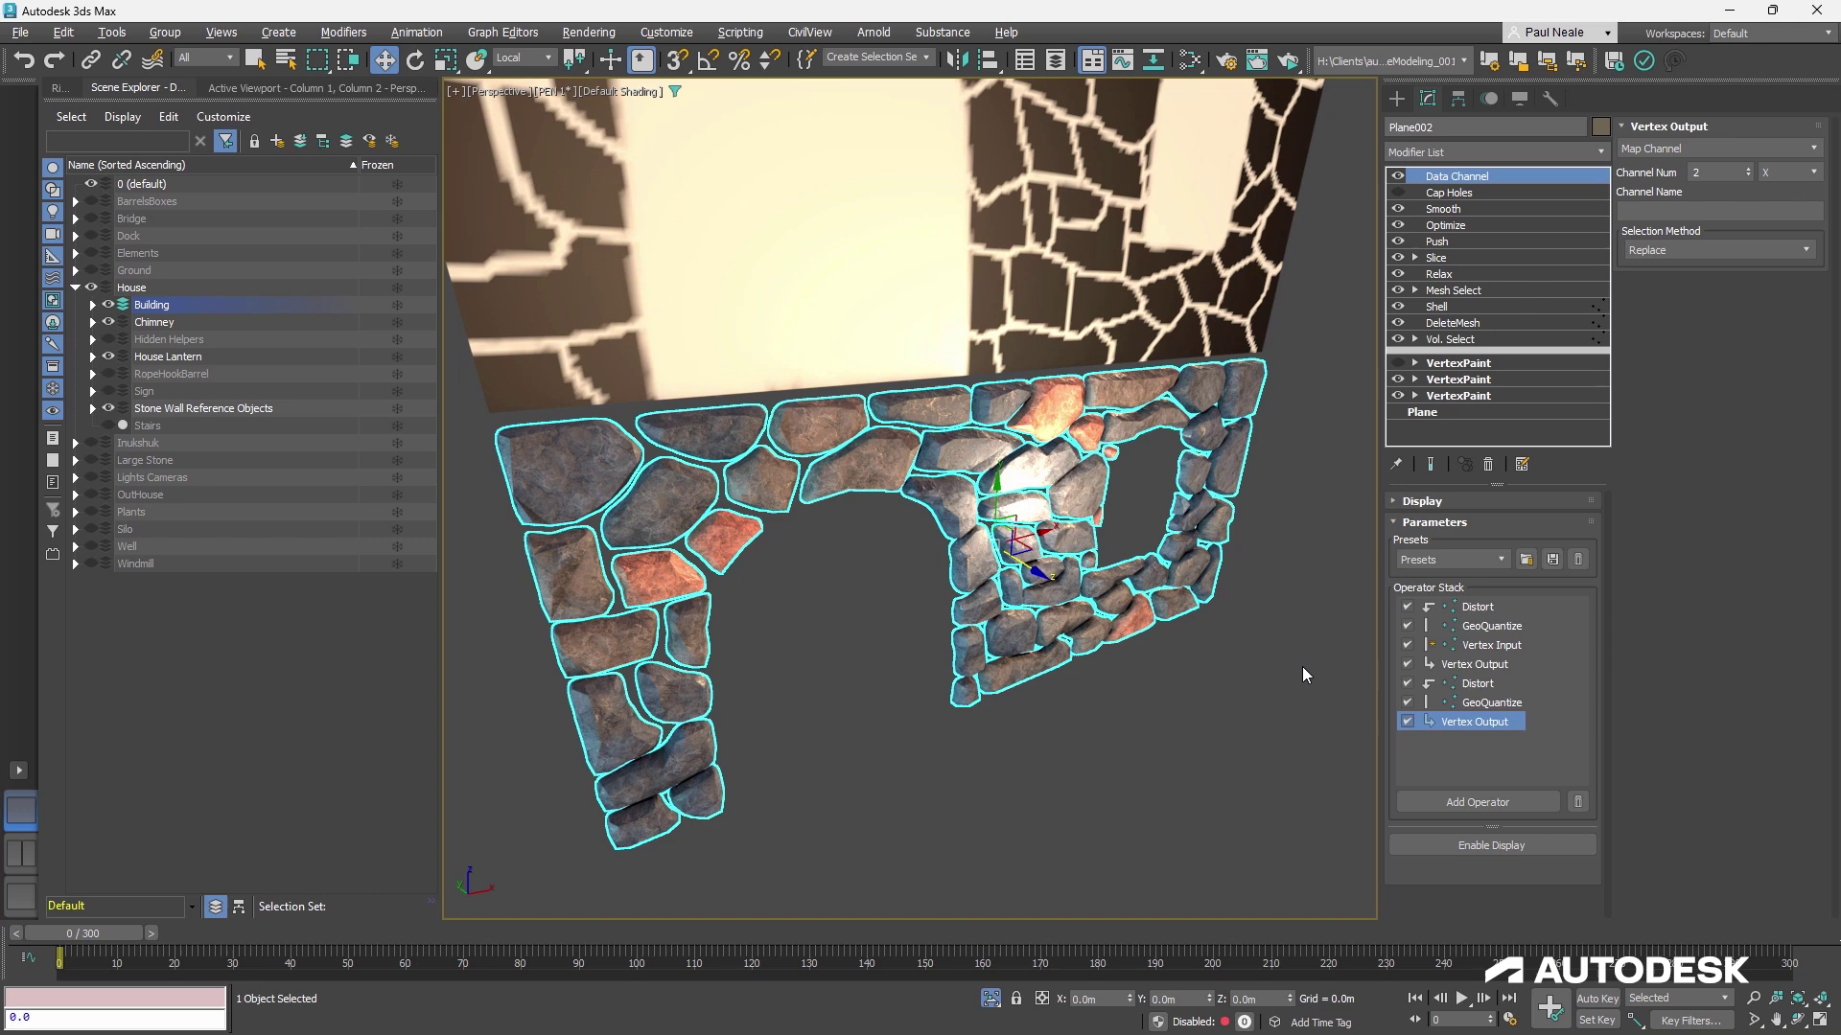
# Toggle the upper Vertex Output operator repeatedly and examine from the side how it offsets individual stones
pyautogui.click(1480, 610)
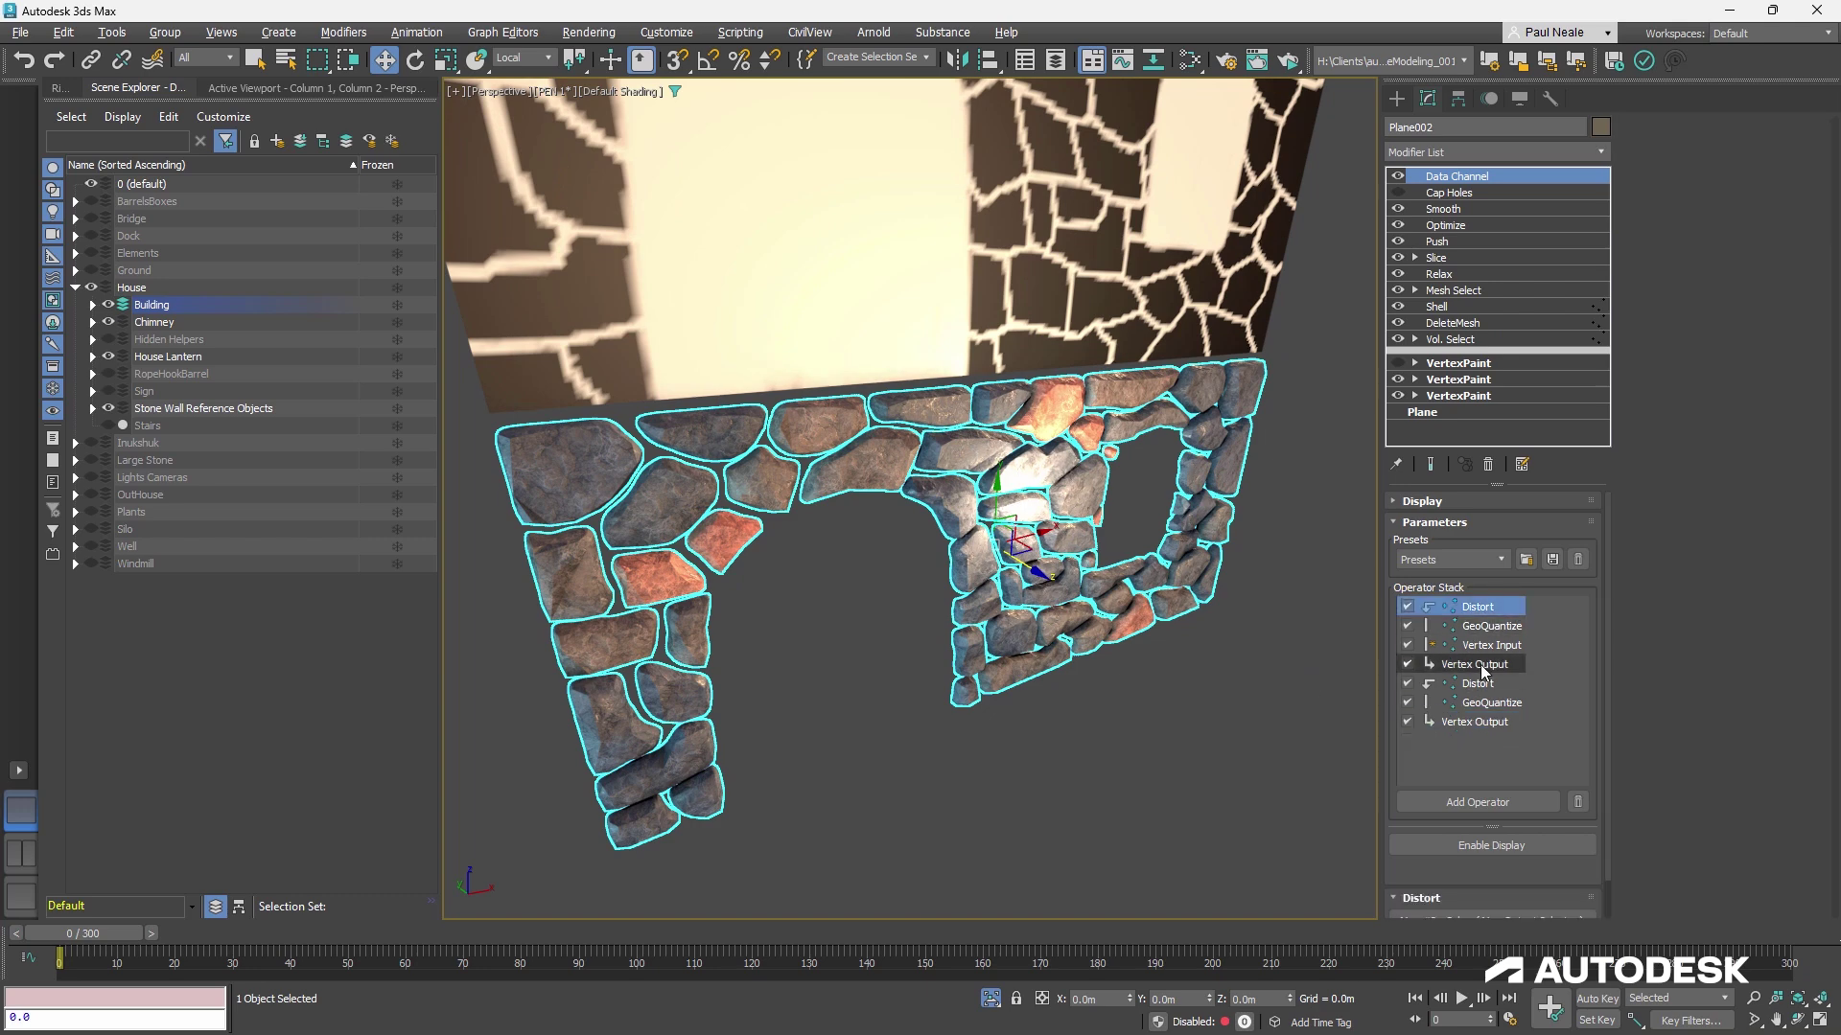
pyautogui.moveTo(1184, 688); pyautogui.dragTo(1228, 677, button='middle')
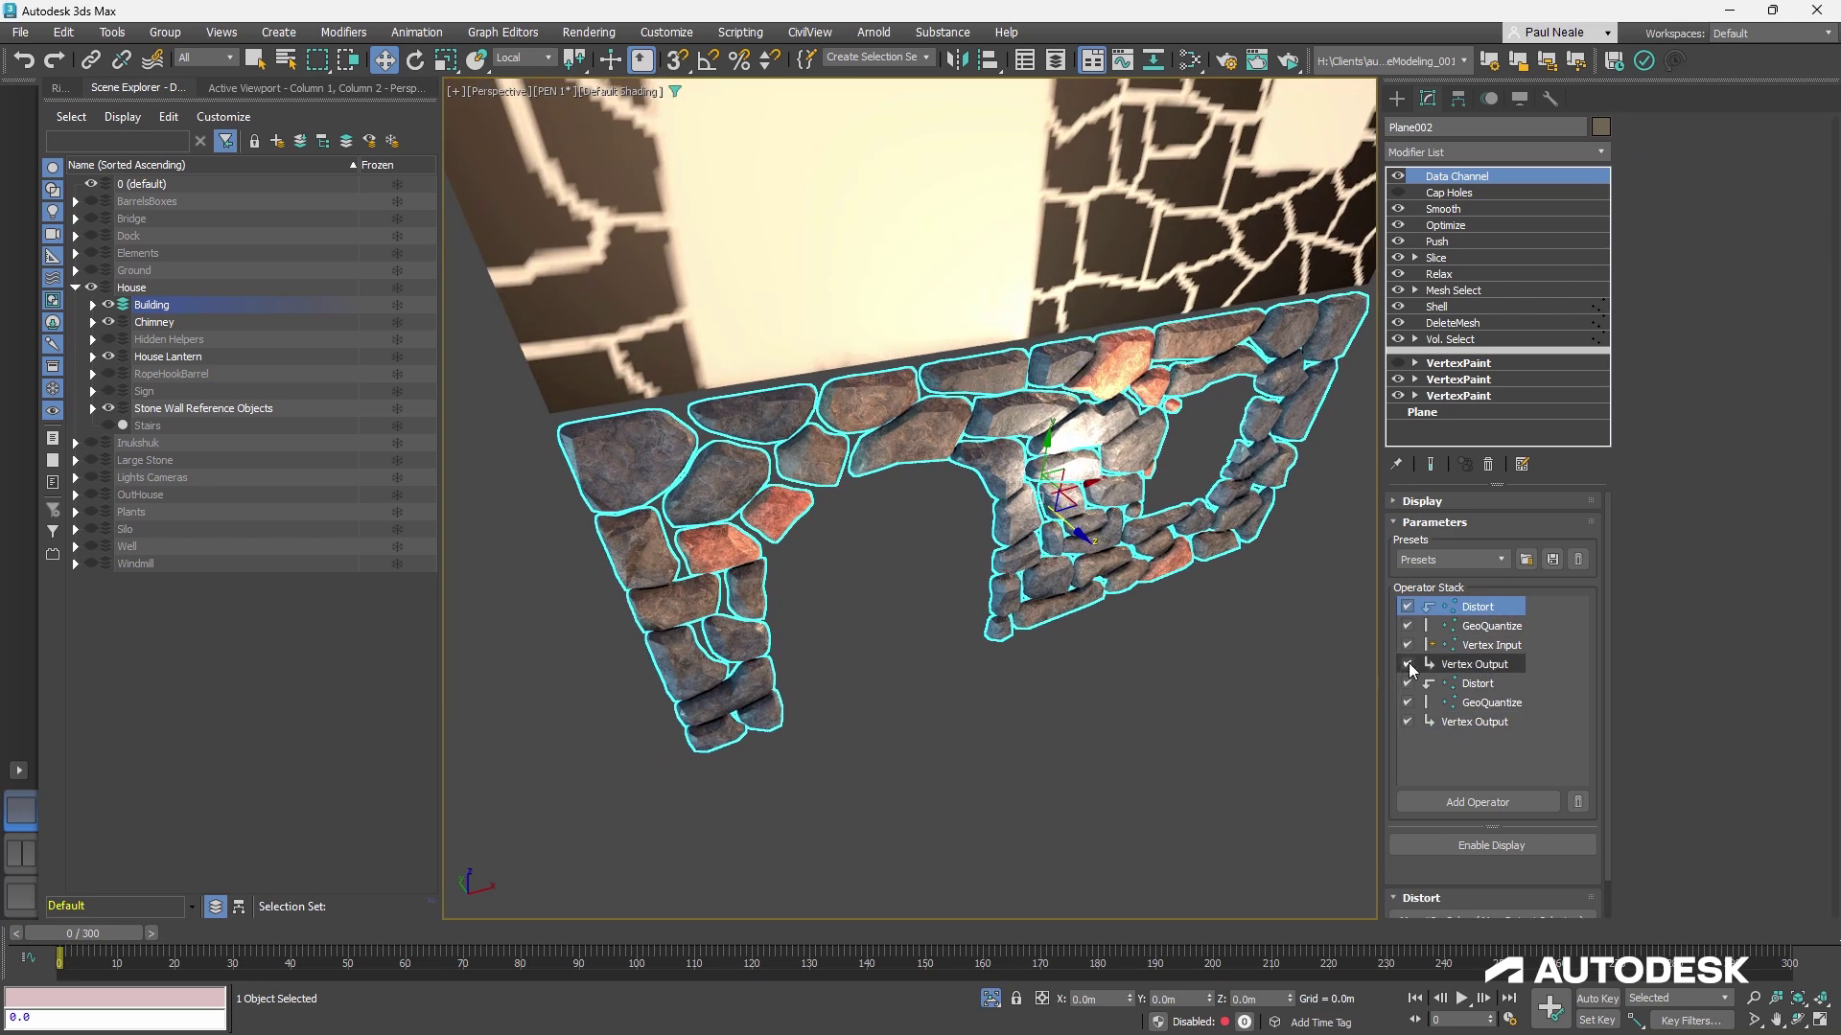
pyautogui.click(1407, 663)
pyautogui.click(1409, 663)
pyautogui.click(1412, 663)
pyautogui.click(1411, 663)
pyautogui.click(1411, 663)
pyautogui.click(1411, 663)
pyautogui.keyDown('alt'); pyautogui.moveTo(1206, 629); pyautogui.dragTo(1296, 564, button='middle'); pyautogui.keyUp('alt')
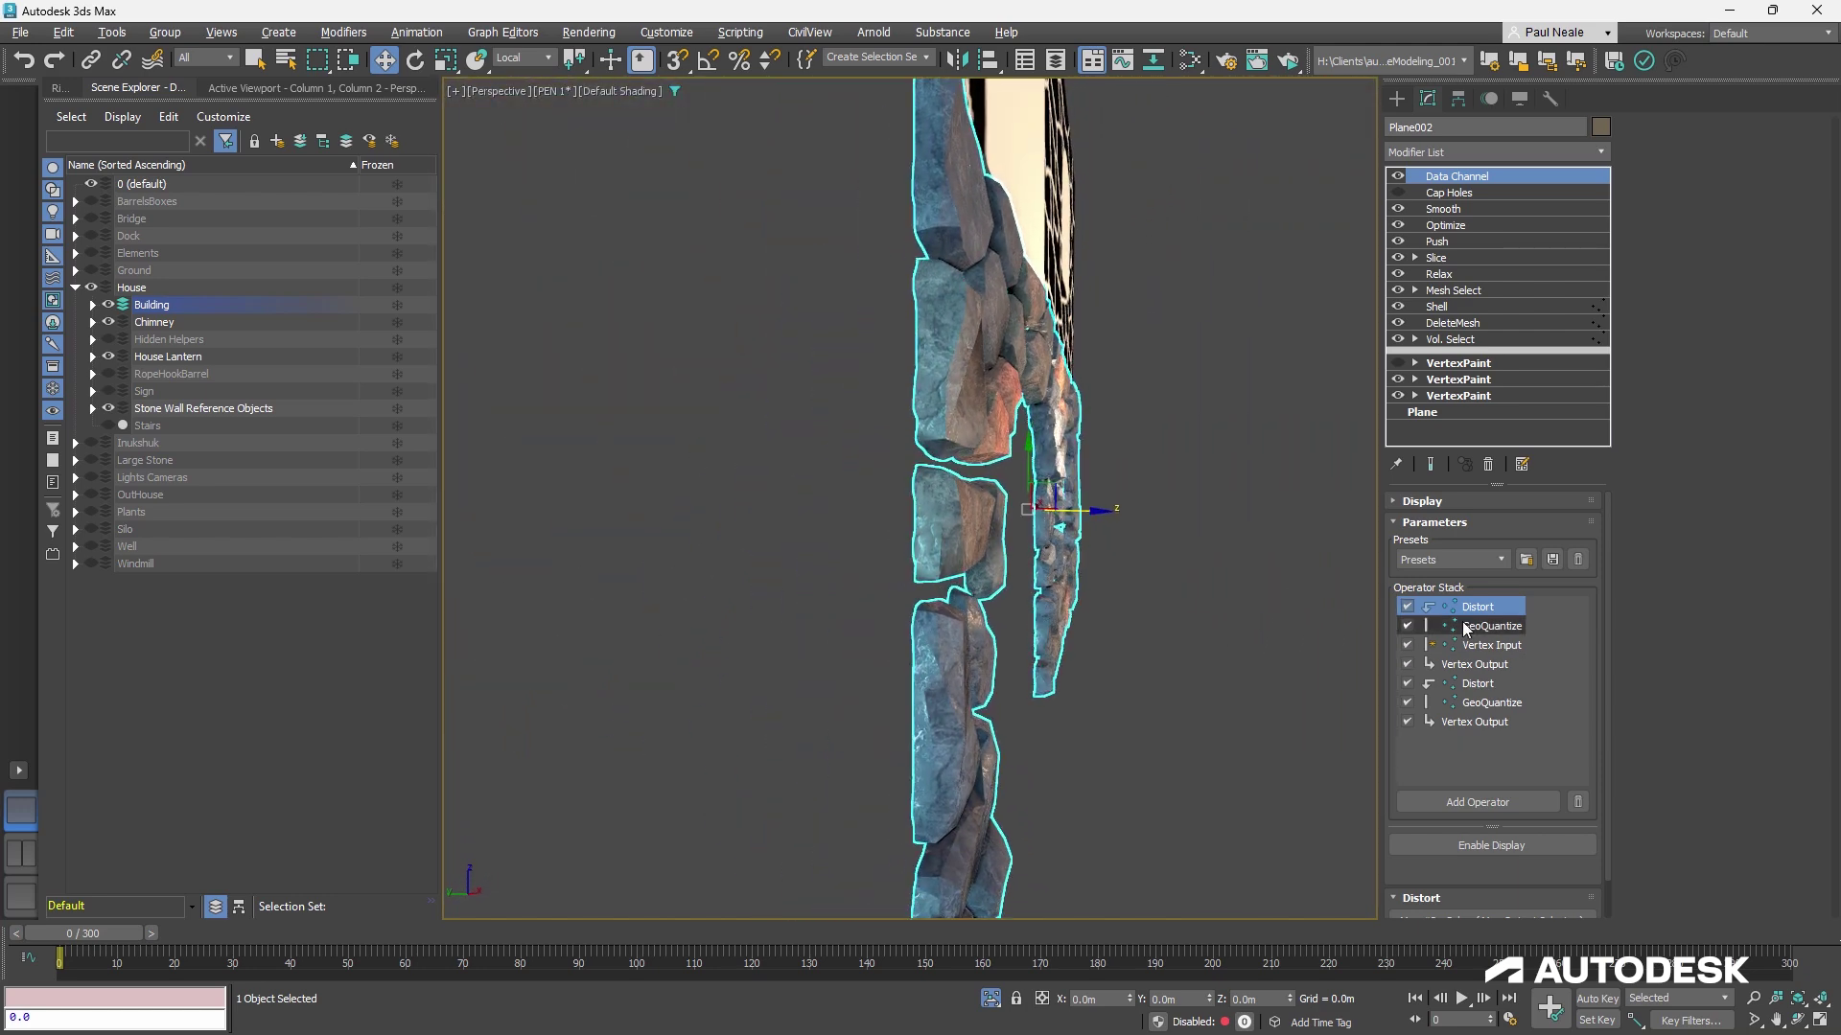
pyautogui.keyDown('alt'); pyautogui.moveTo(1237, 661); pyautogui.dragTo(1139, 669, button='middle'); pyautogui.keyUp('alt')
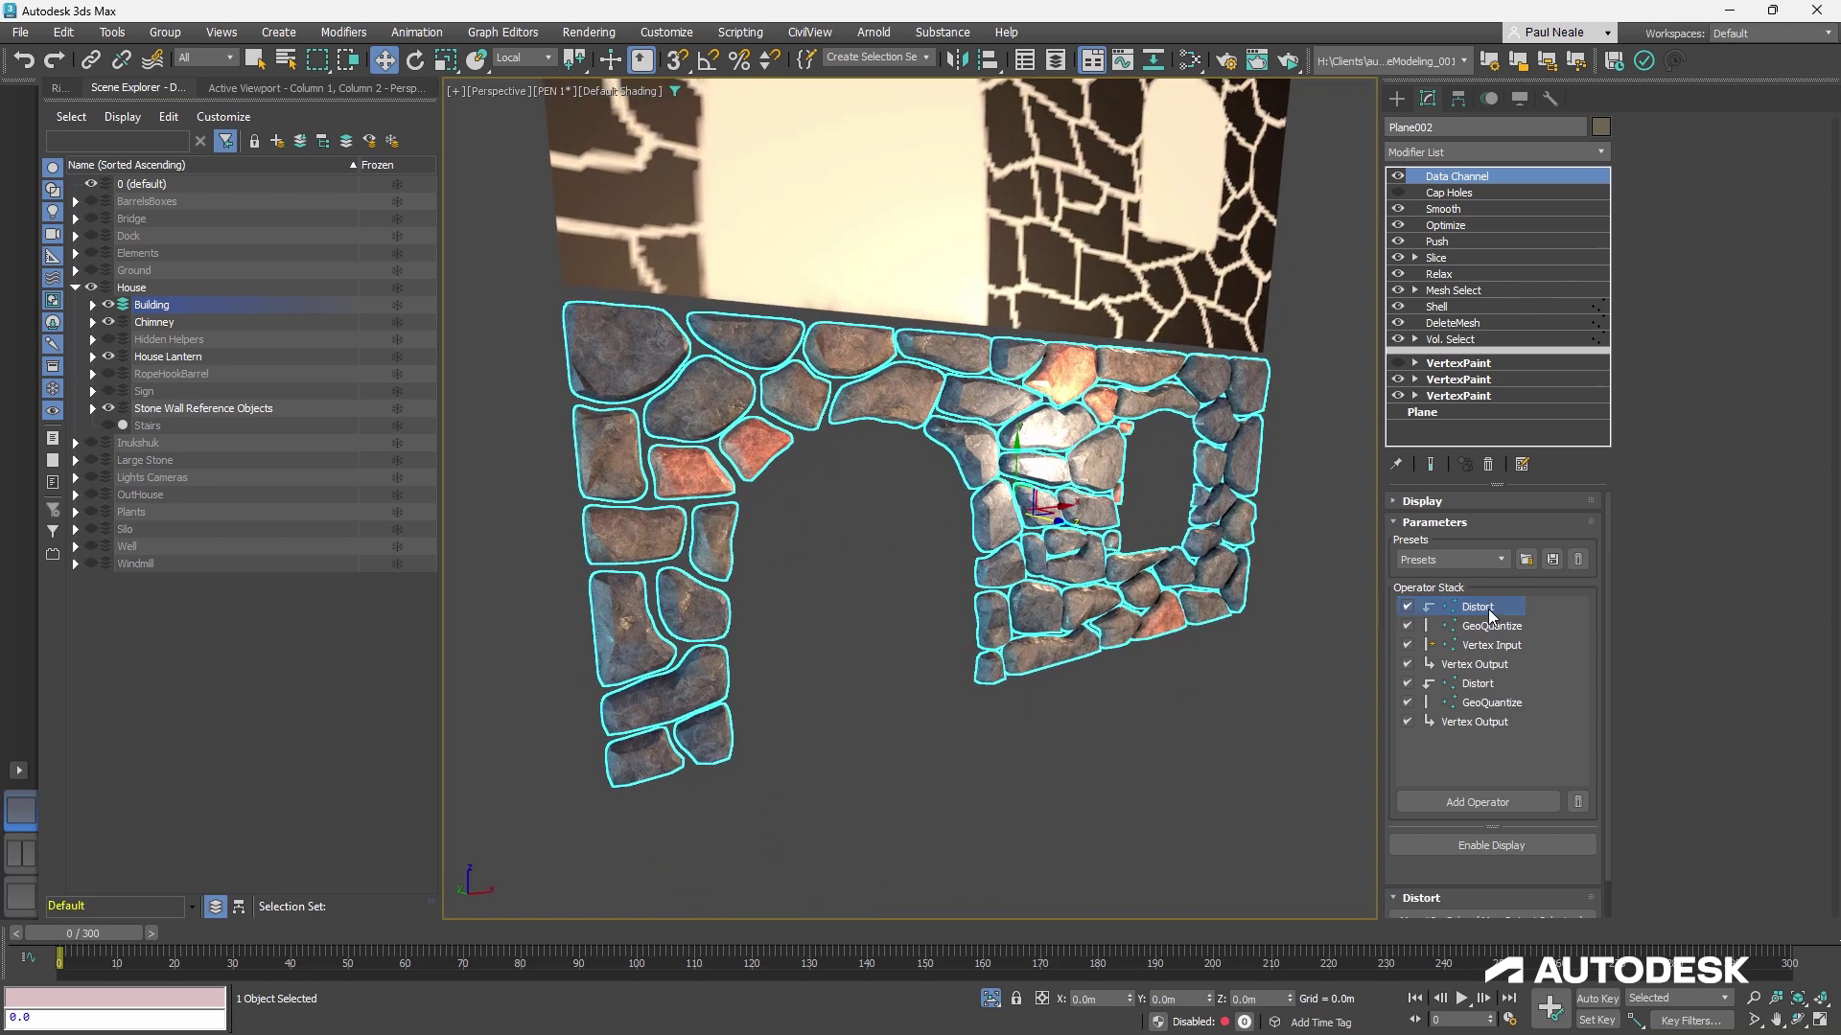
# Review the settings of the upper Distort and GeoQuantize operators in the Data Channel modifier
pyautogui.click(1487, 608)
pyautogui.scroll(-1, 1440, 805)
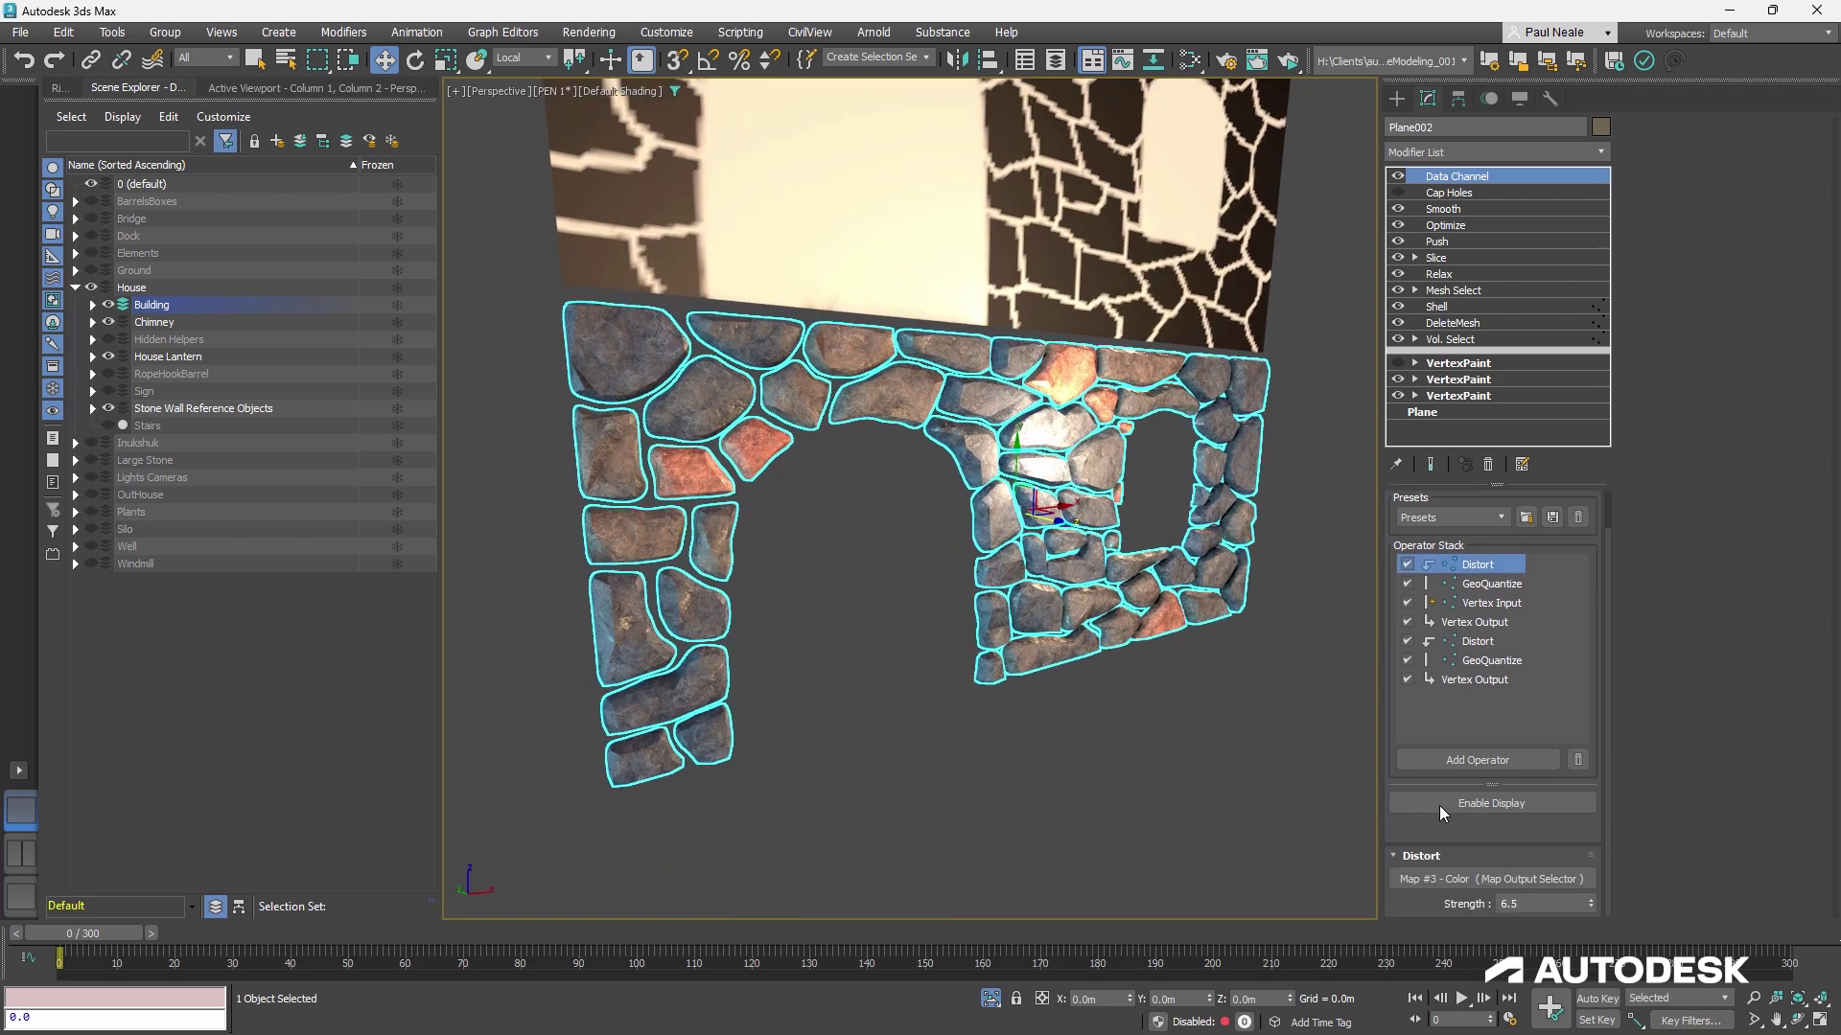
pyautogui.click(1487, 583)
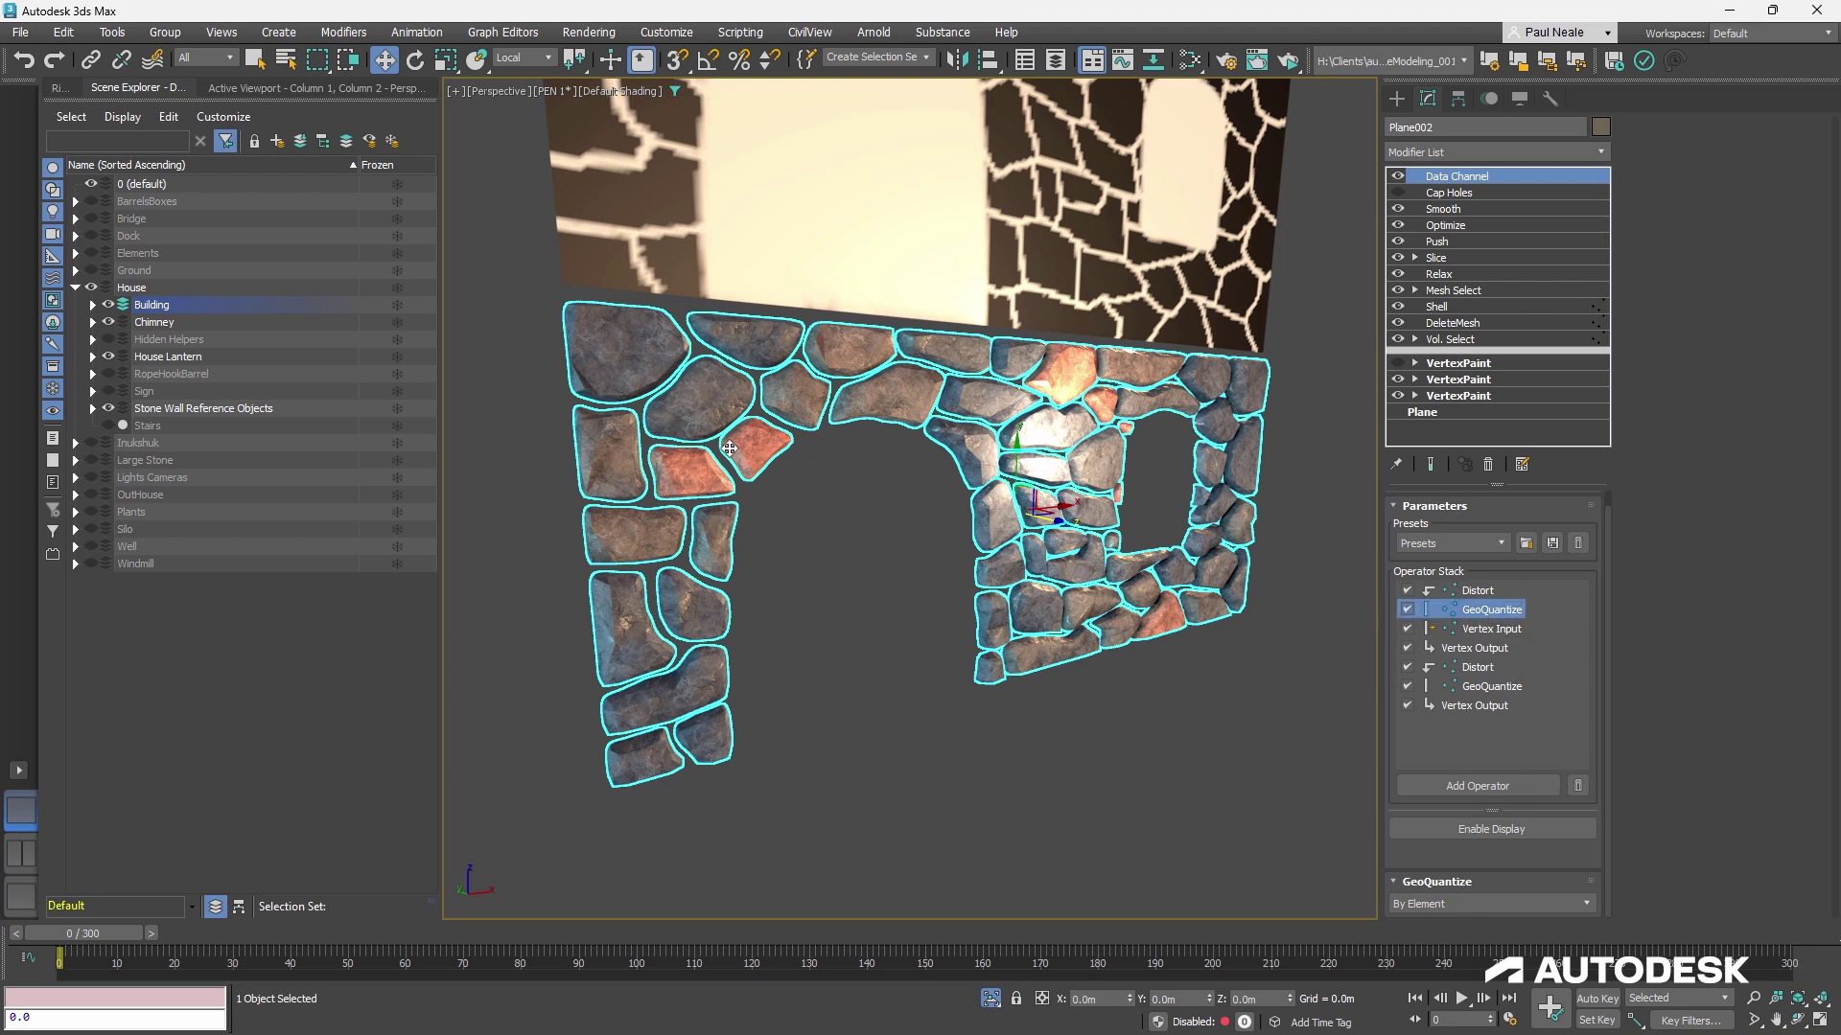
# Review the Vertex Input operator's settings and compare the wall with that operator off and on
pyautogui.click(1485, 635)
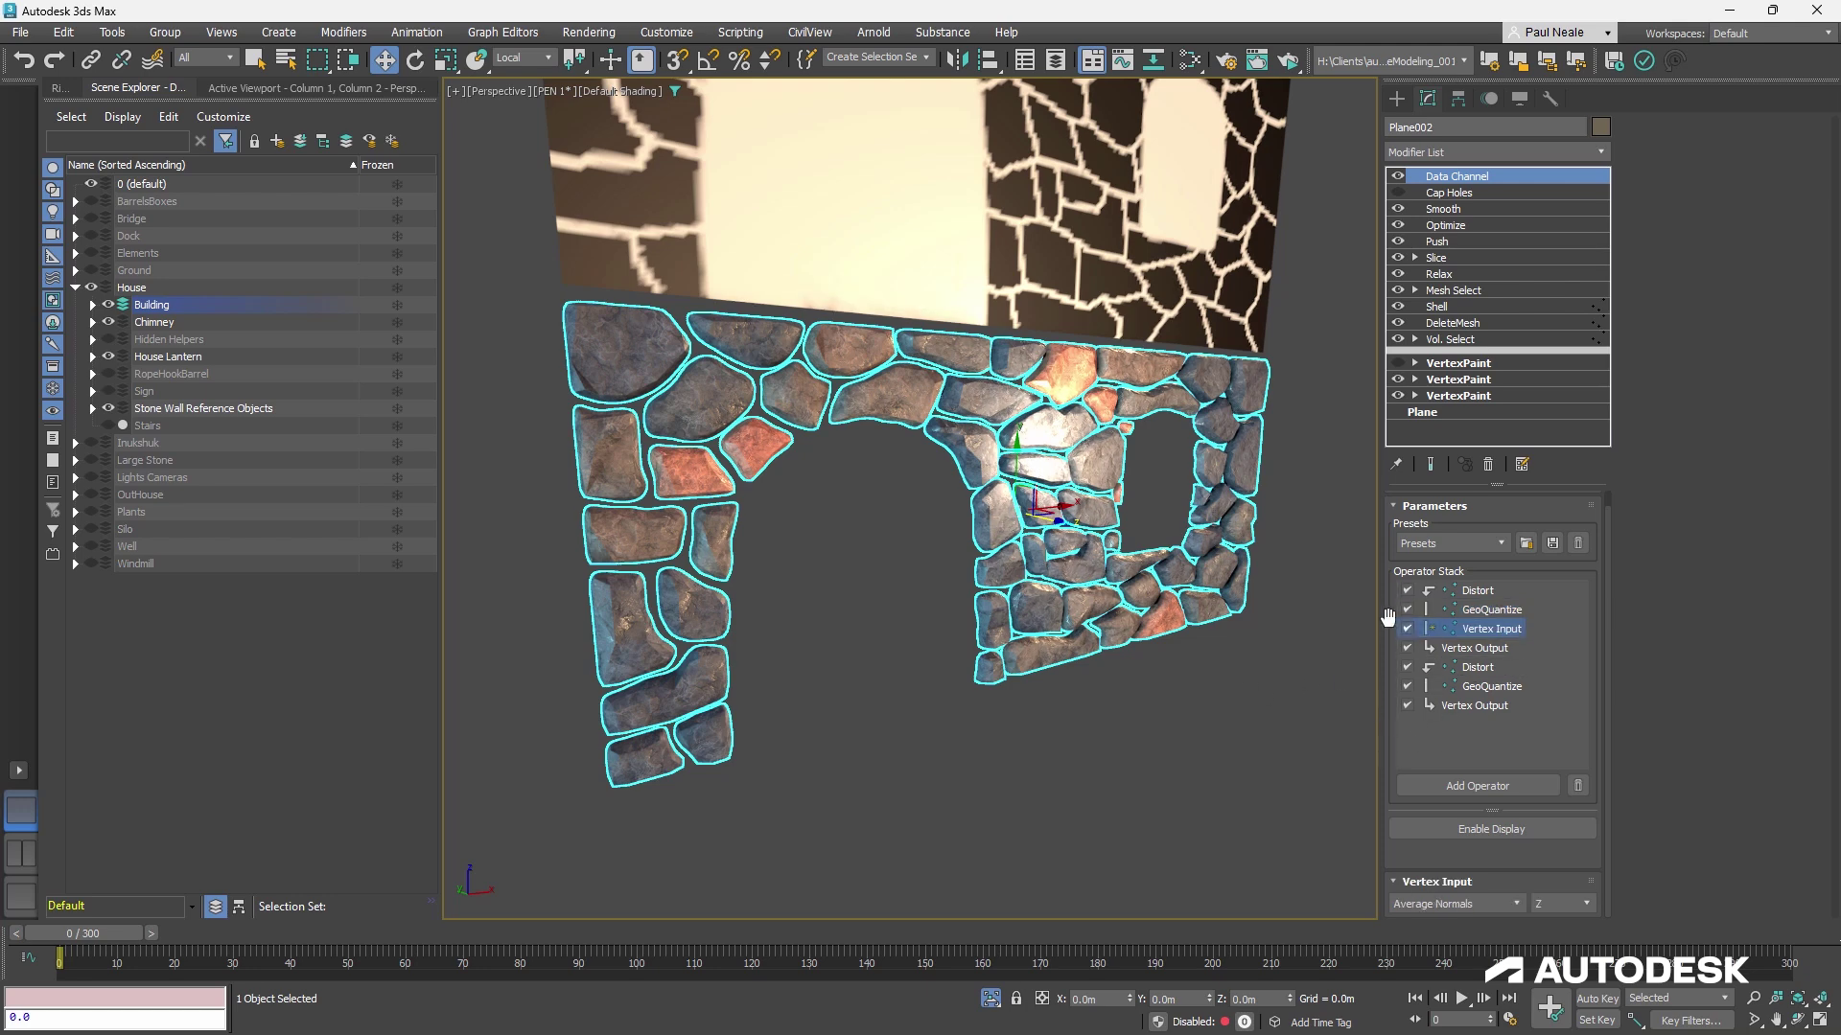
pyautogui.click(1408, 629)
pyautogui.click(1409, 629)
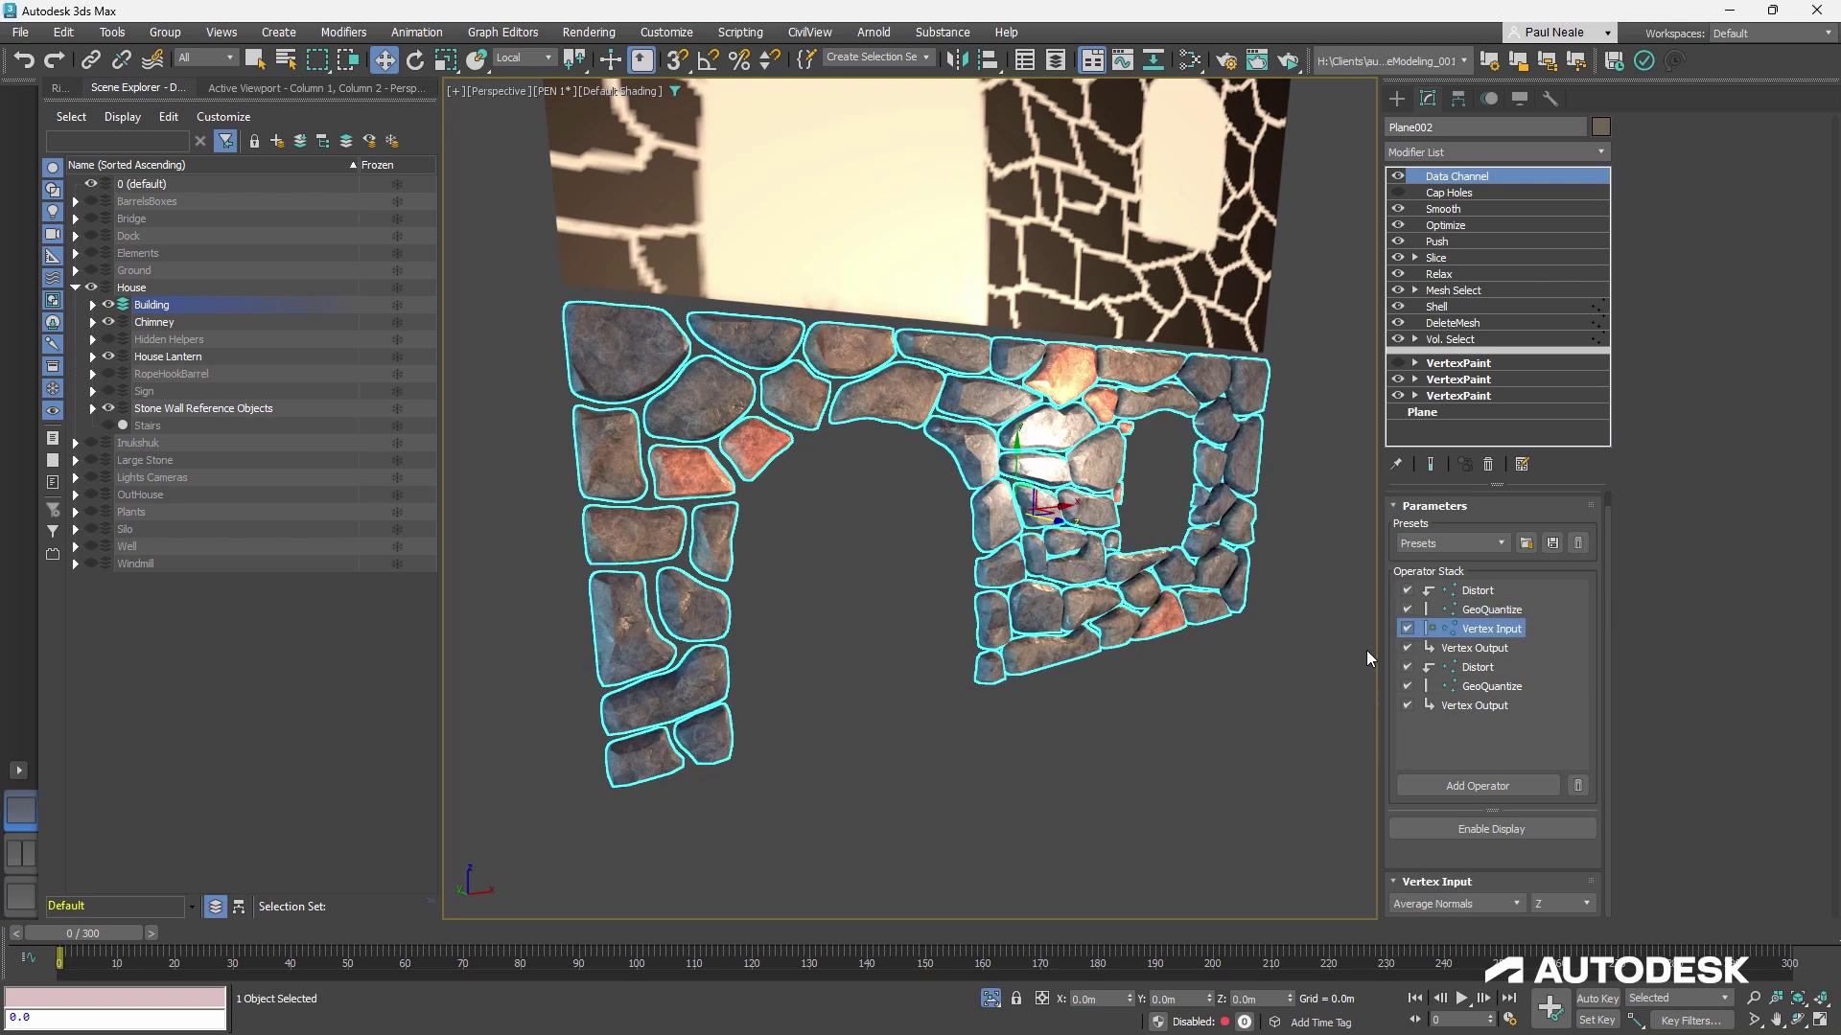
pyautogui.keyDown('alt'); pyautogui.moveTo(1246, 662); pyautogui.dragTo(1176, 724, button='middle'); pyautogui.keyUp('alt')
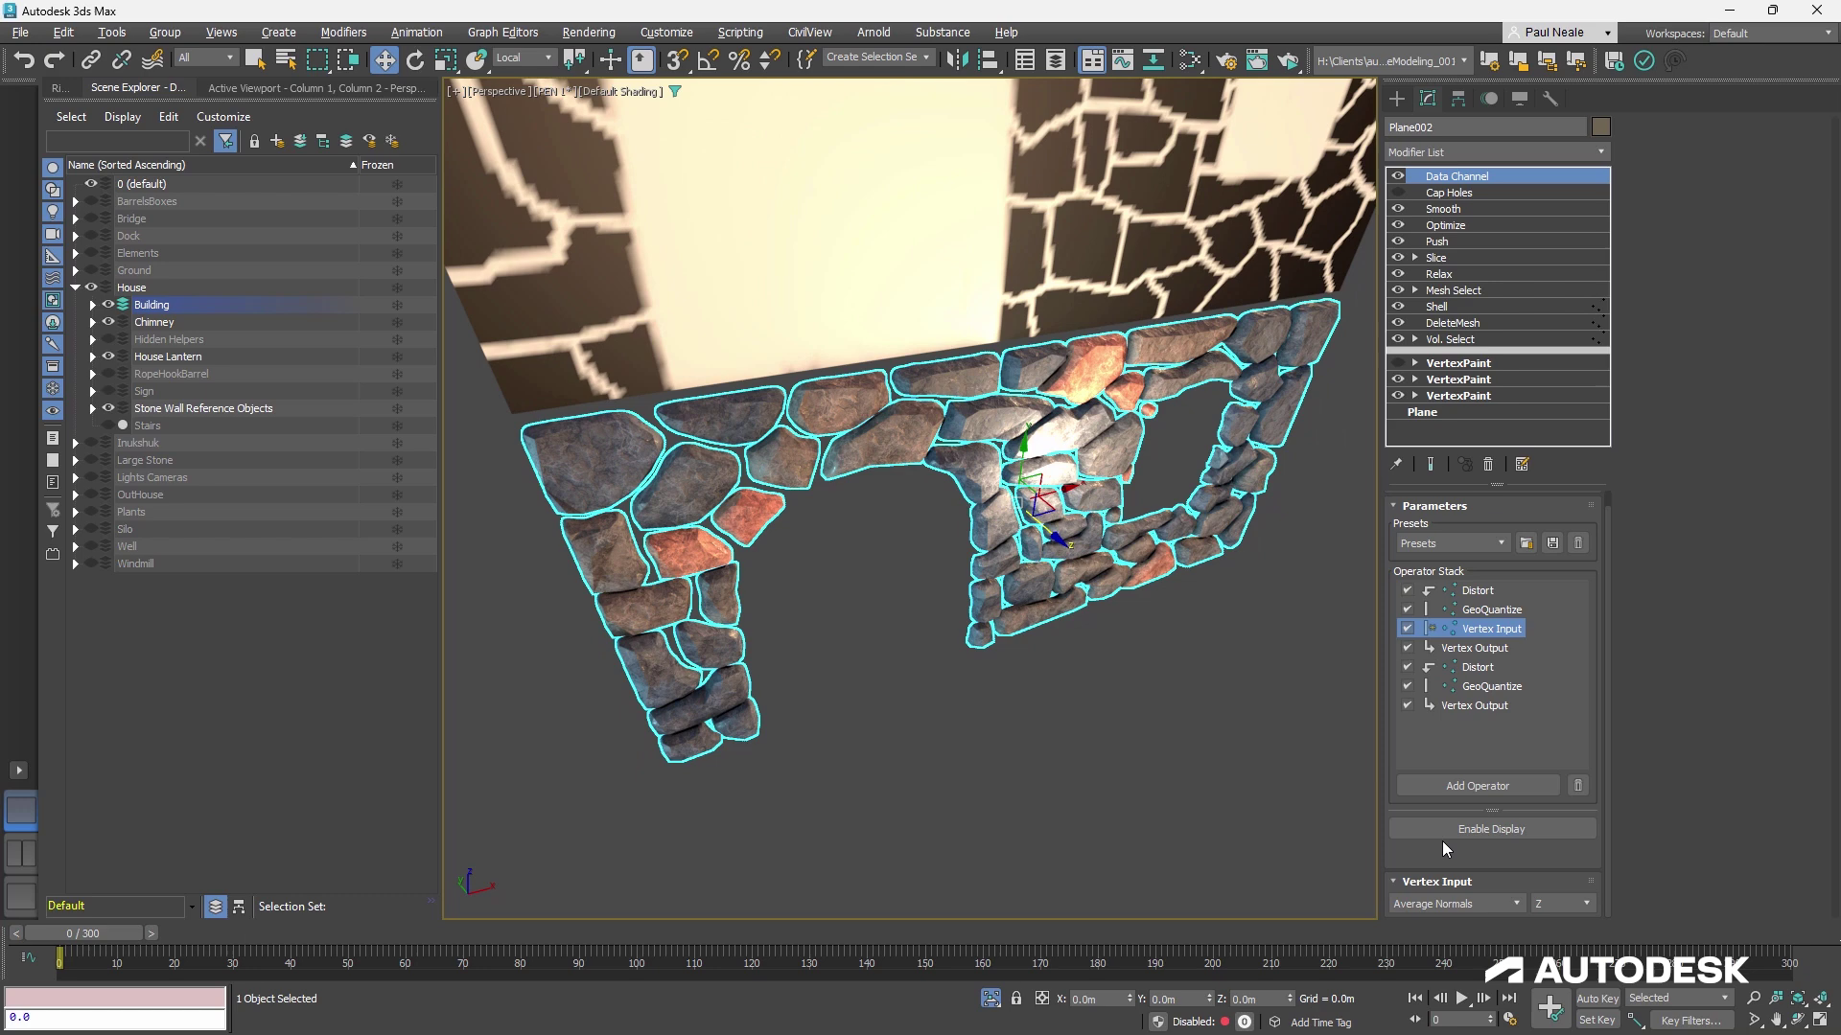
# Review the upper Vertex Output operator's position settings and examine the stone offsets from several angles
pyautogui.click(1466, 651)
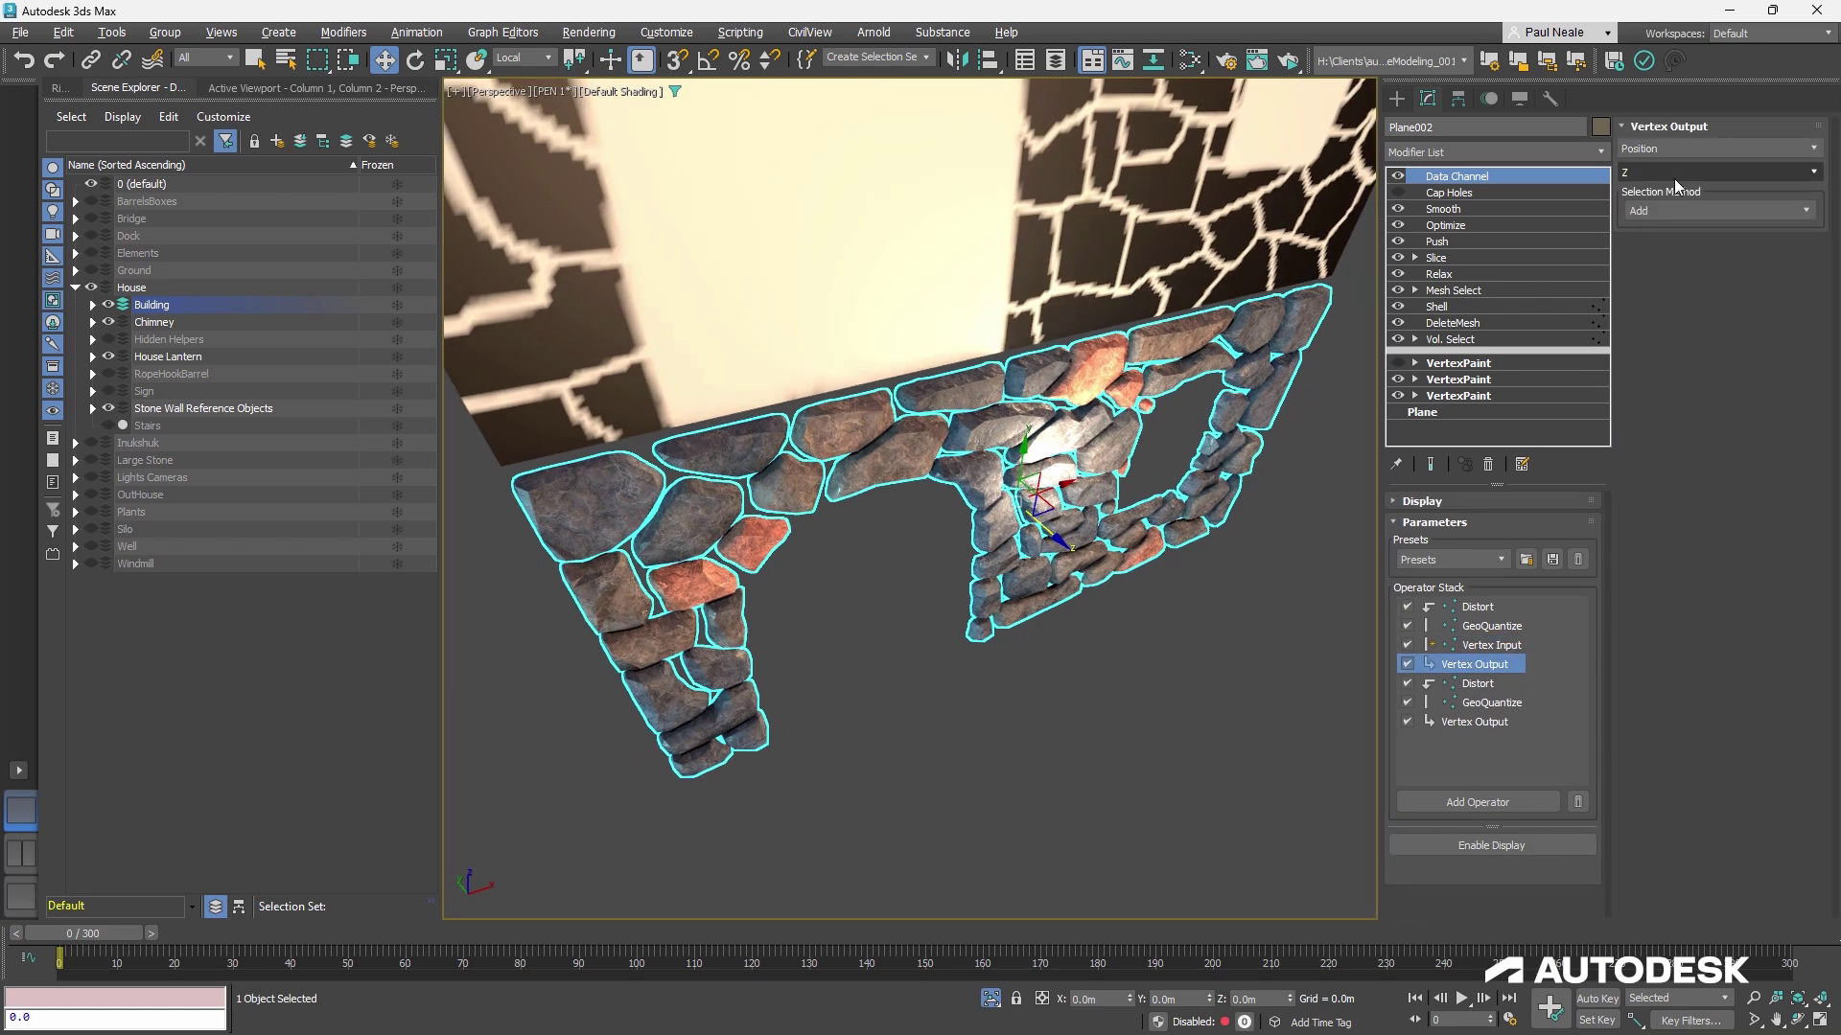
pyautogui.keyDown('alt'); pyautogui.moveTo(966, 564); pyautogui.dragTo(1127, 575, button='middle'); pyautogui.keyUp('alt')
pyautogui.keyDown('alt'); pyautogui.rightClick(1129, 573); pyautogui.keyUp('alt')
pyautogui.click(1187, 554)
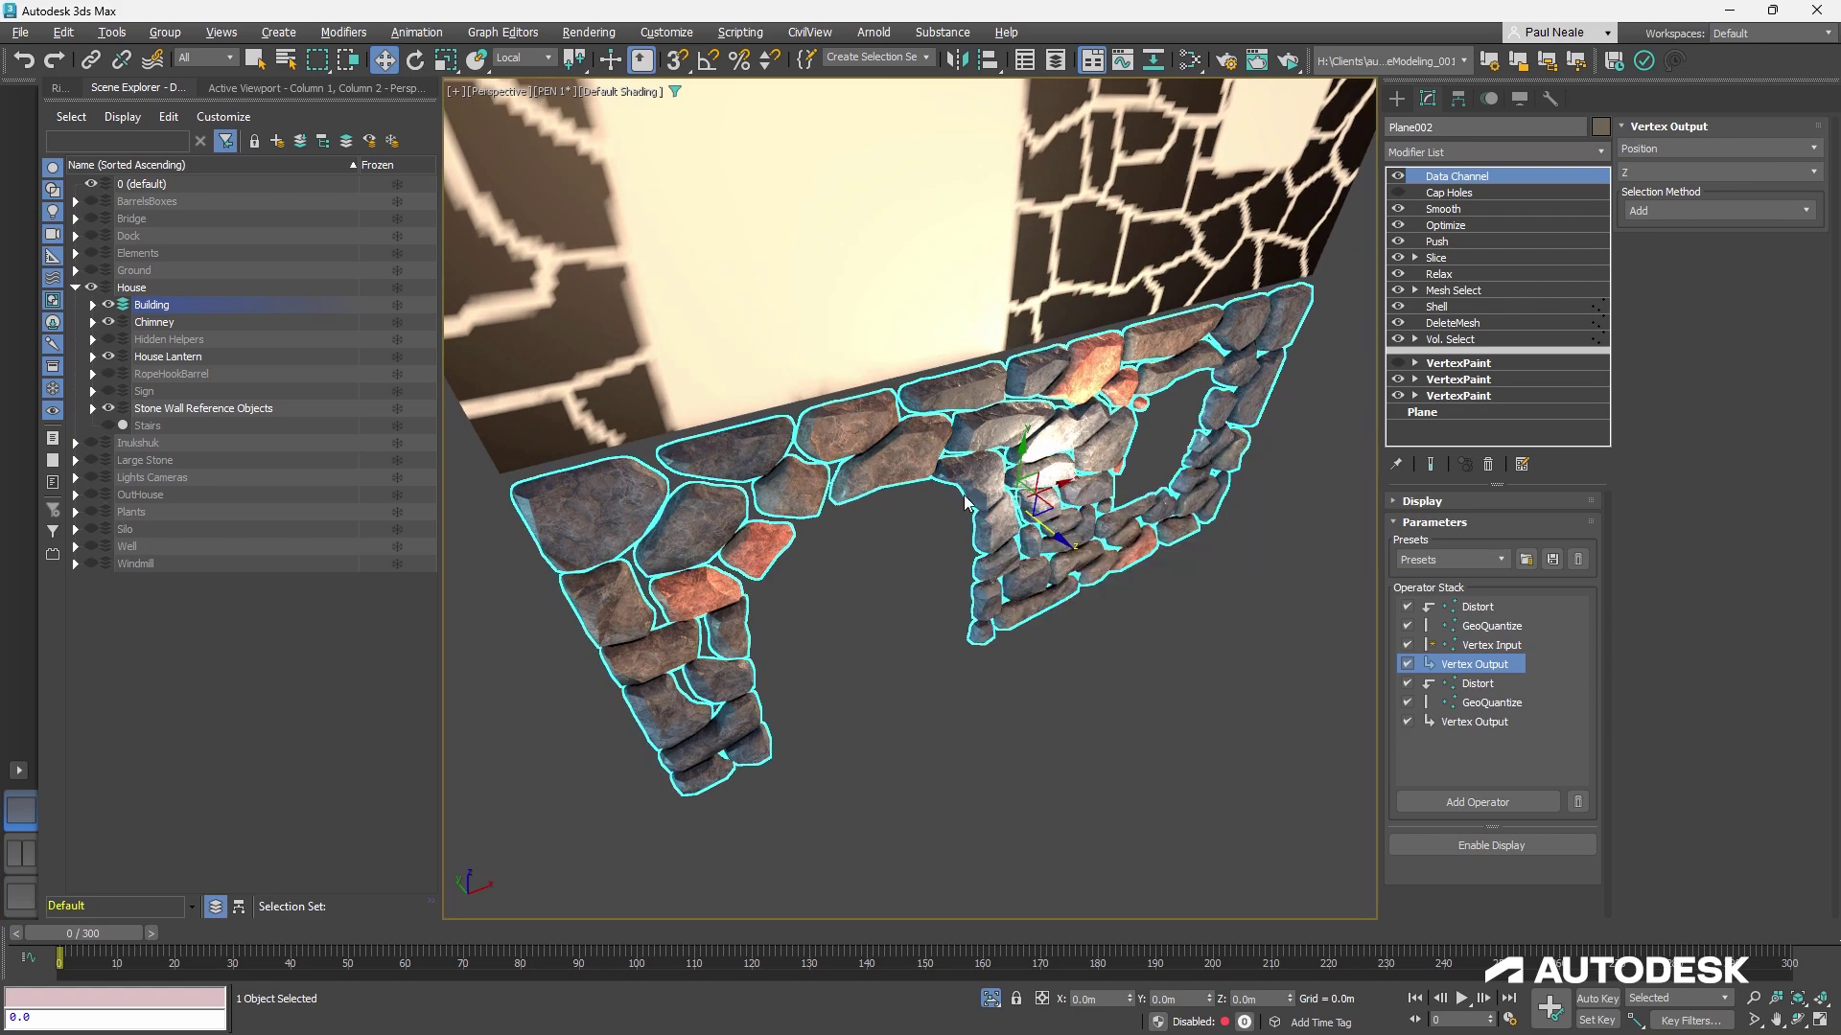
pyautogui.keyDown('alt'); pyautogui.moveTo(1050, 529); pyautogui.dragTo(1338, 412, button='middle'); pyautogui.keyUp('alt')
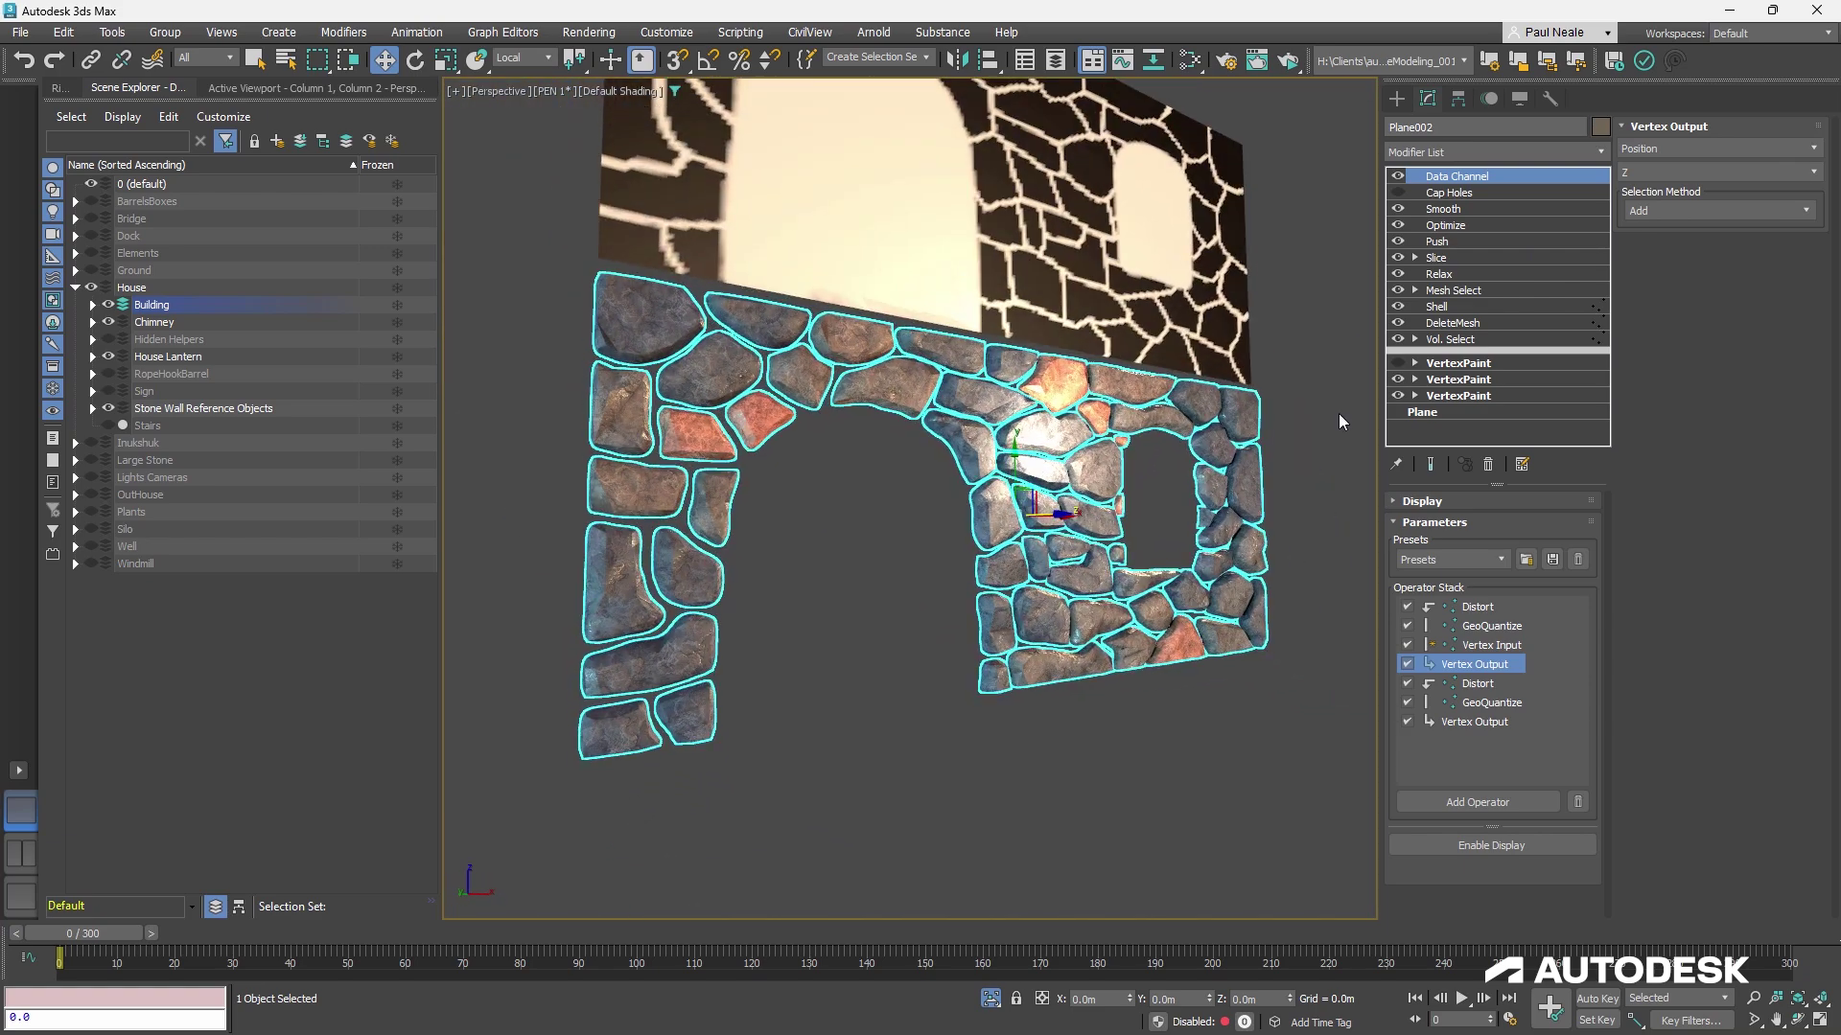
pyautogui.keyDown('alt'); pyautogui.moveTo(1350, 683); pyautogui.dragTo(1170, 661, button='middle'); pyautogui.keyUp('alt')
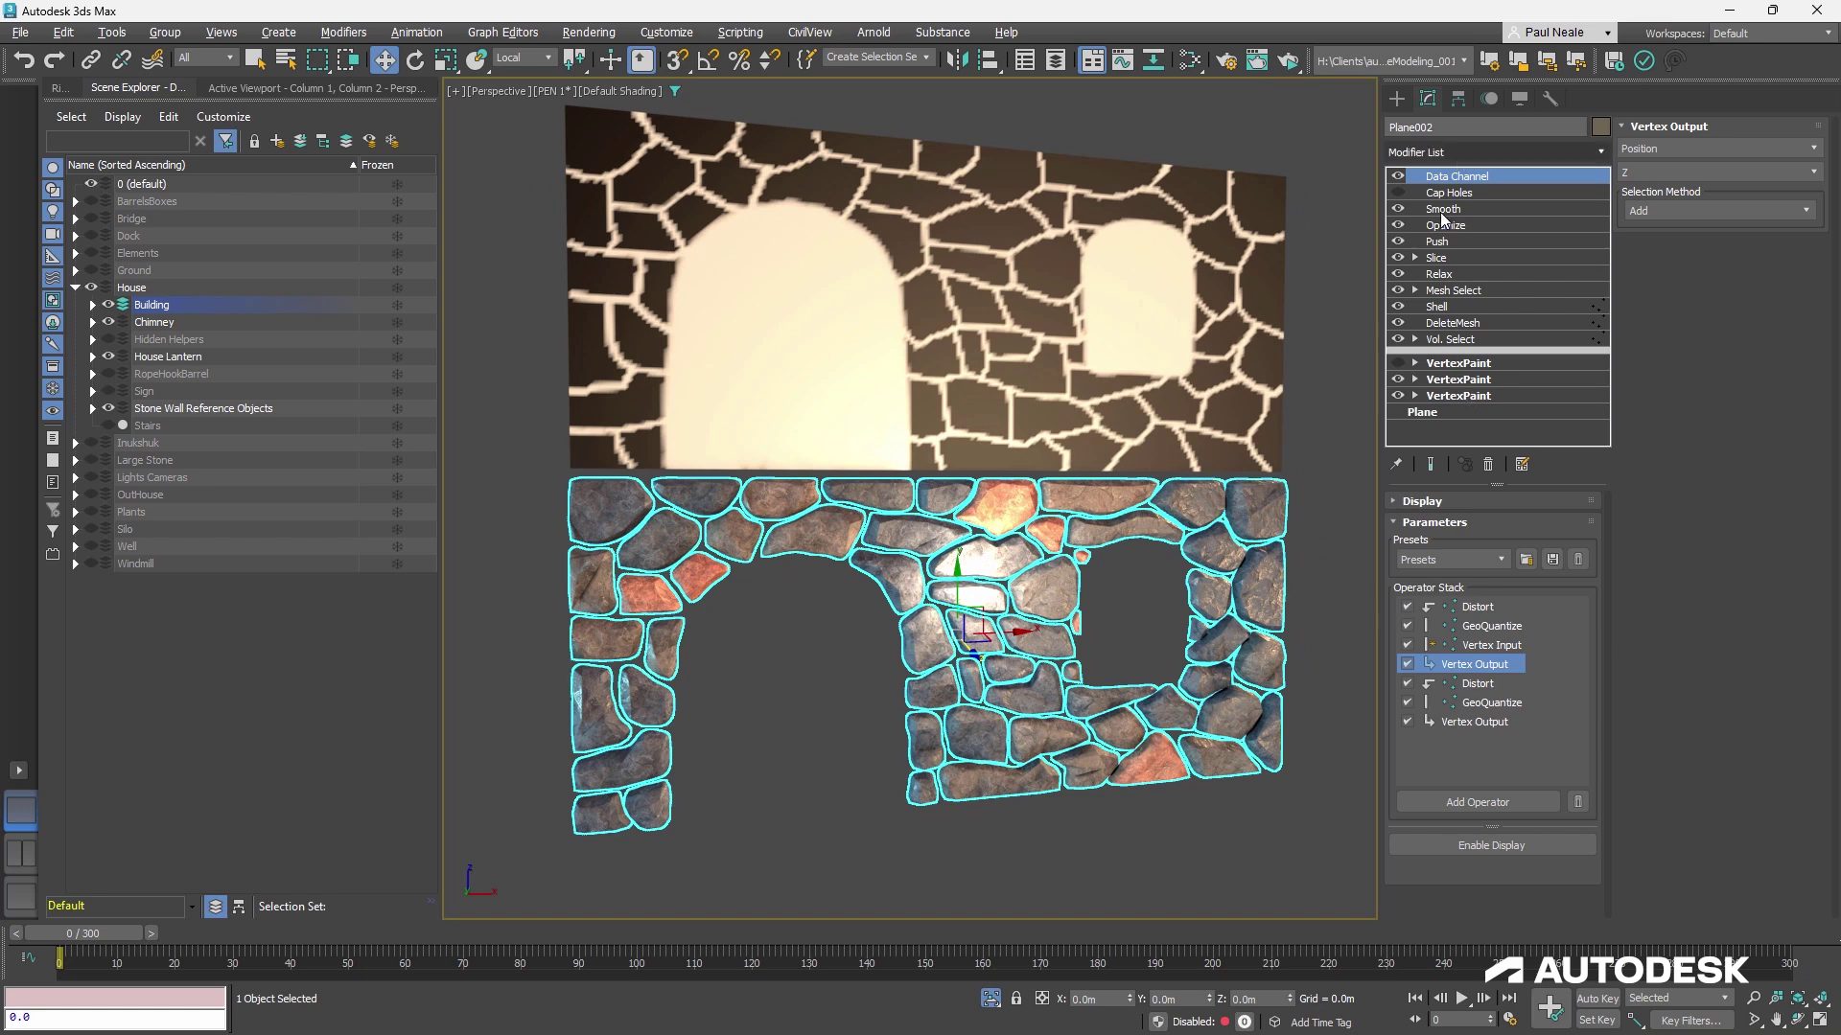
# Select the vertex-painted reference plane above the stone wall and enable its topmost VertexPaint modifier
pyautogui.moveTo(1315, 433); pyautogui.dragTo(1281, 411, button='middle')
pyautogui.click(1263, 445)
pyautogui.press('q')
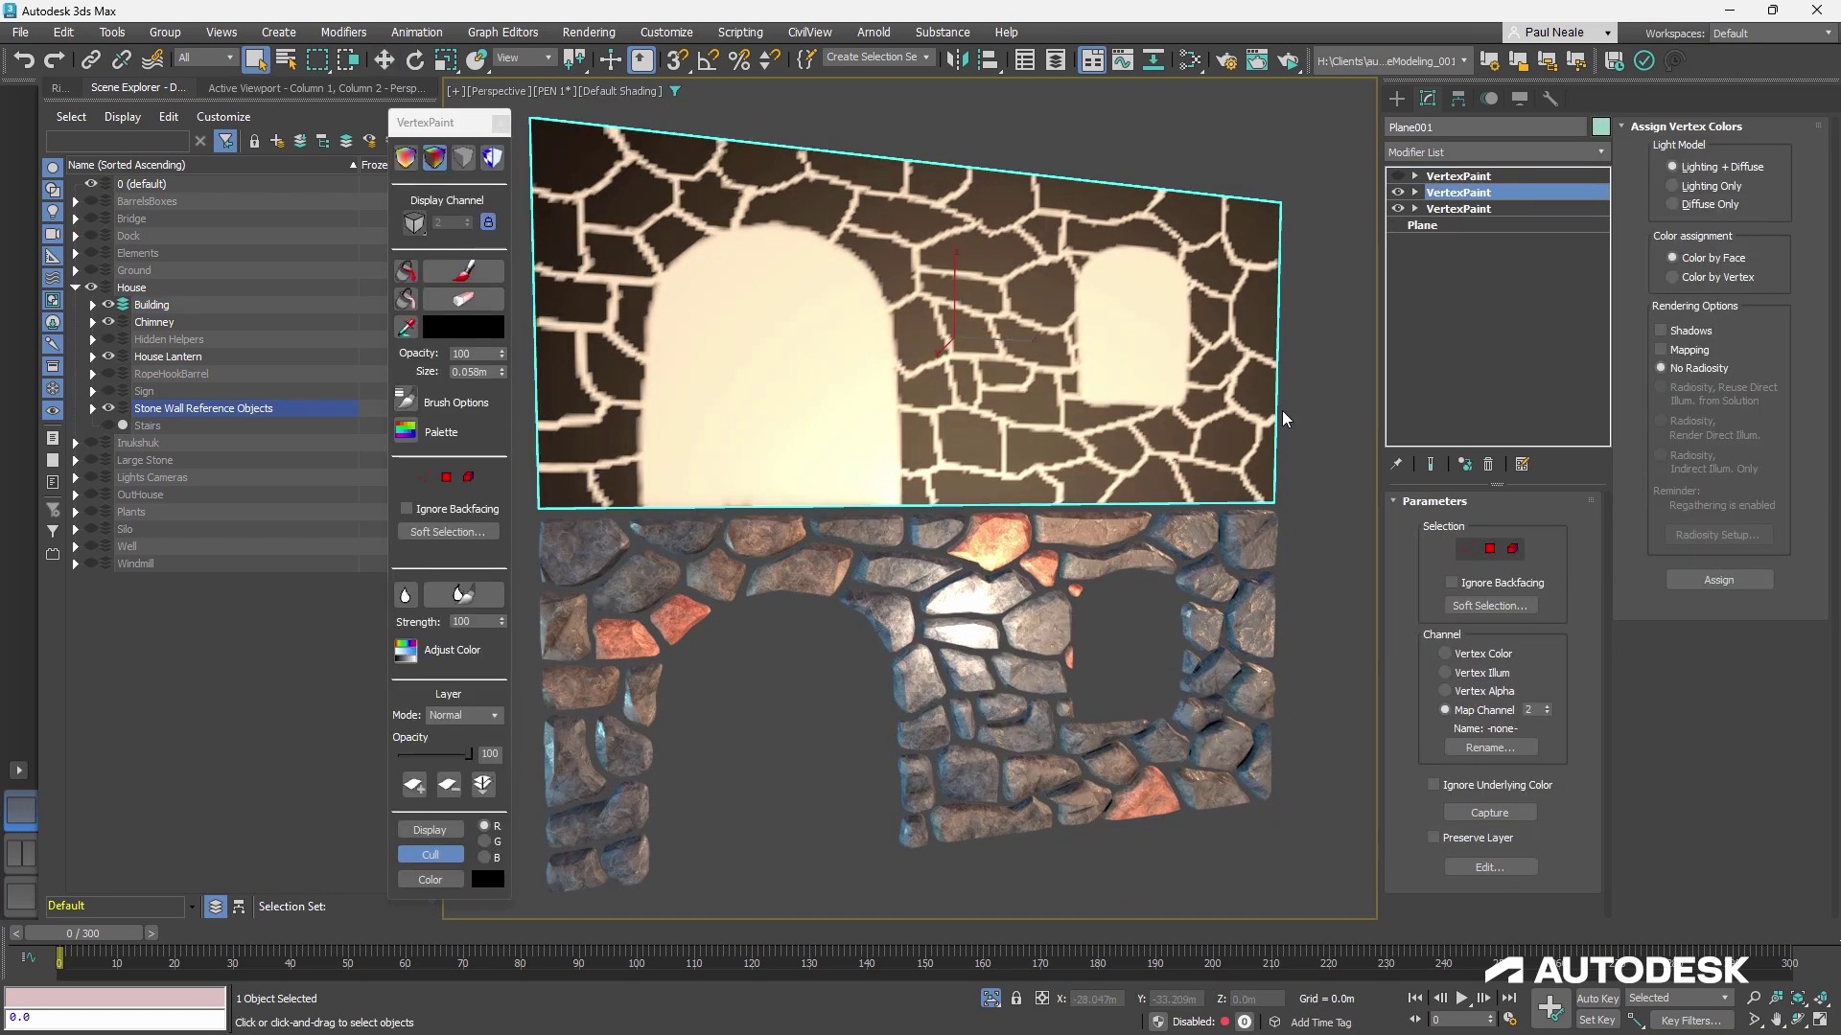
pyautogui.click(1441, 177)
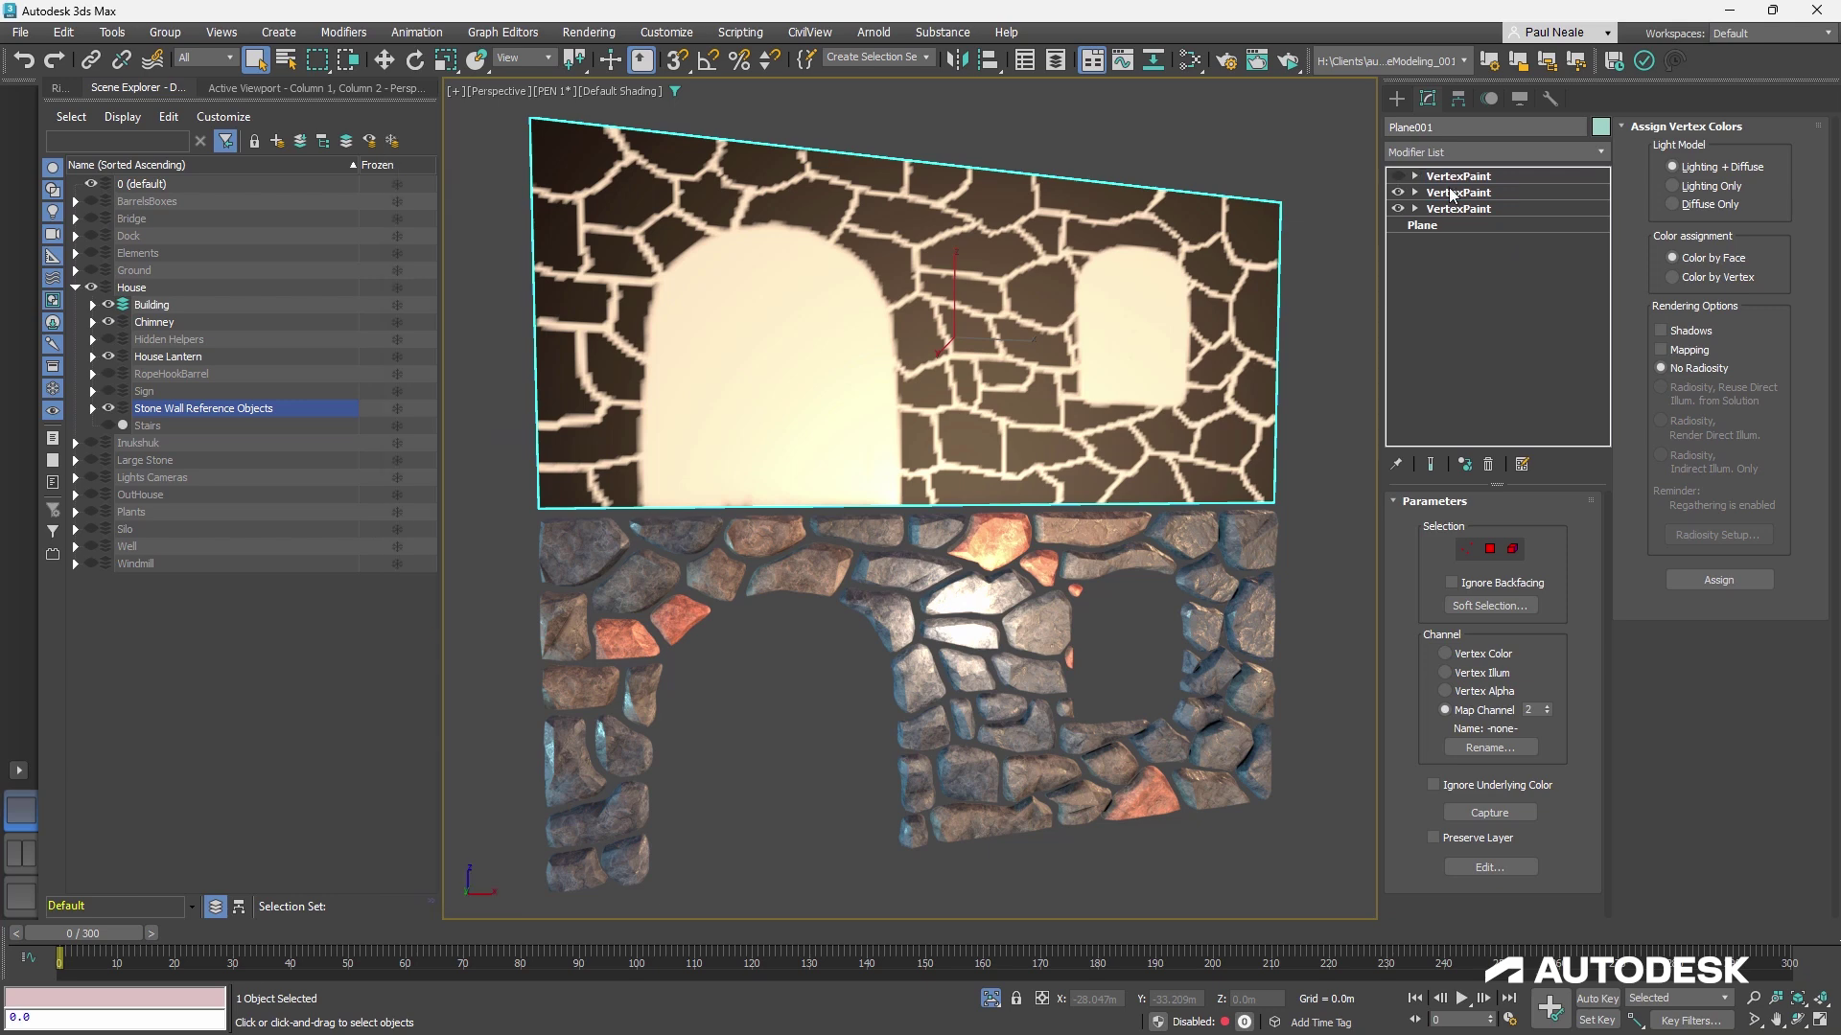
pyautogui.click(1398, 177)
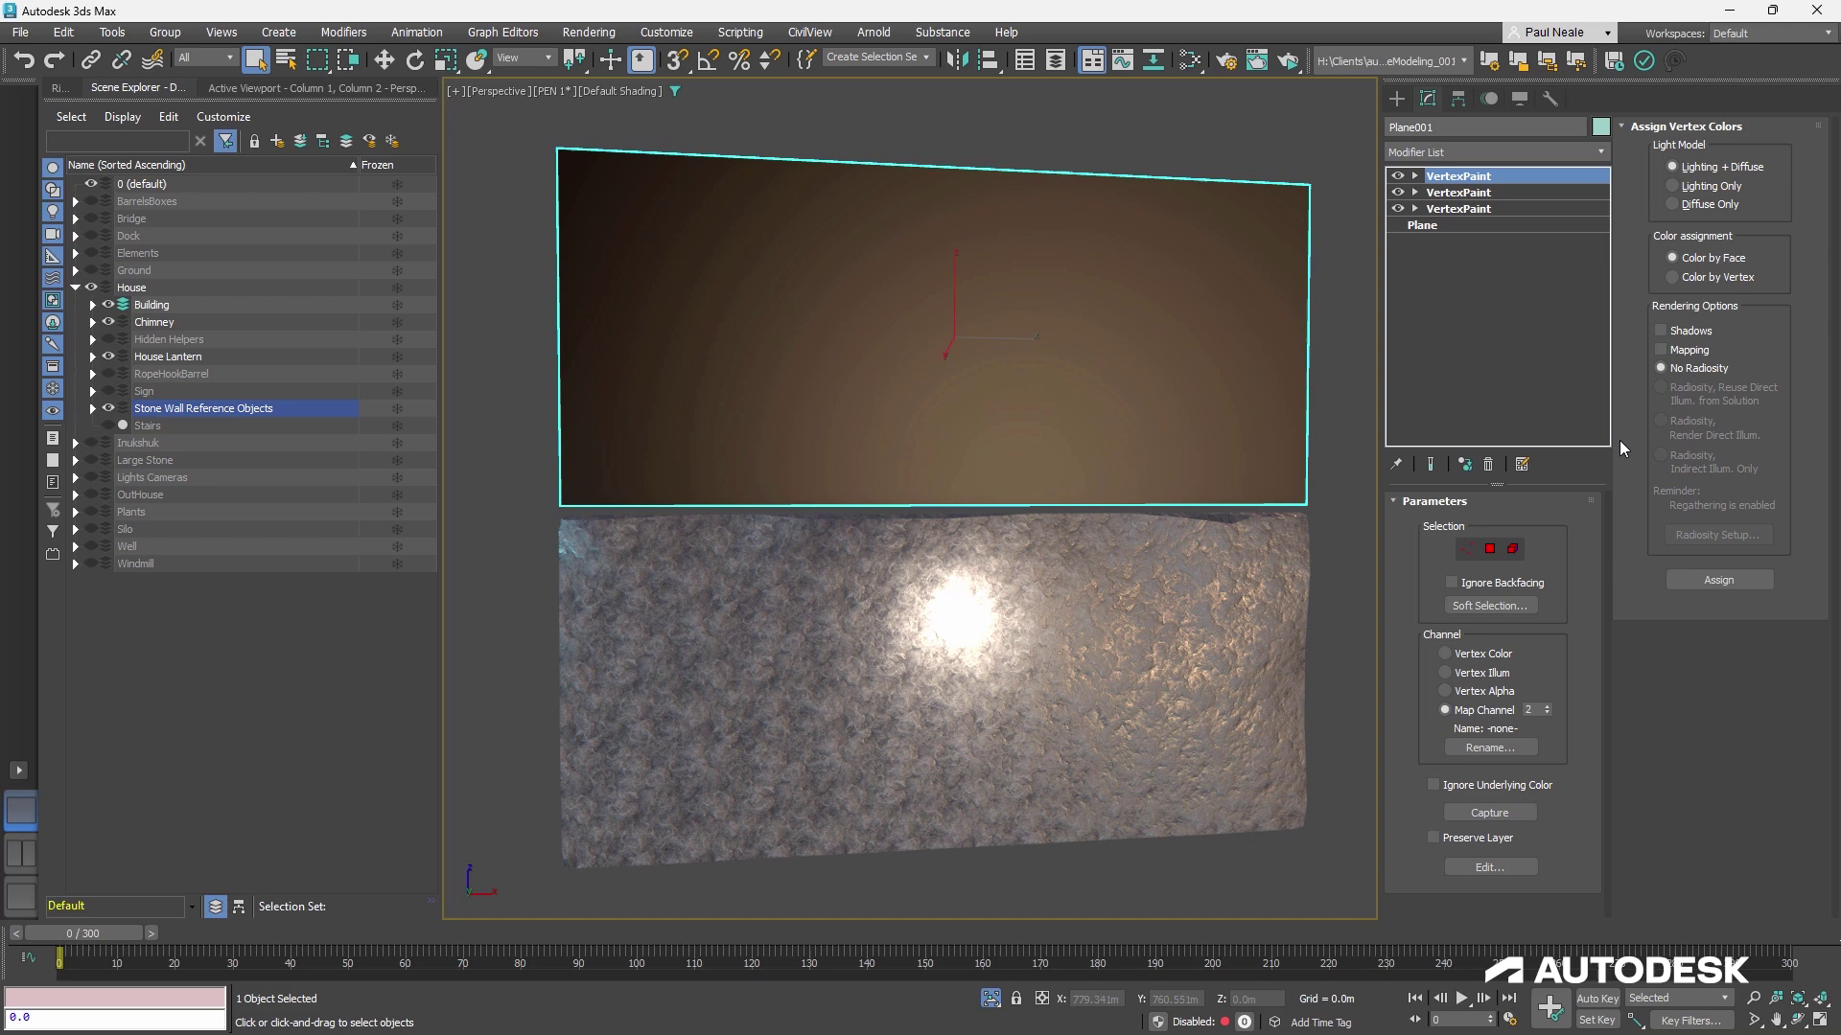
# Open the topmost VertexPaint modifier's painting tools and frame both the reference plane and the stone wall
pyautogui.click(1489, 867)
pyautogui.moveTo(426, 122); pyautogui.dragTo(415, 117)
pyautogui.keyDown('alt'); pyautogui.moveTo(1146, 605); pyautogui.dragTo(1071, 637, button='middle'); pyautogui.keyUp('alt')
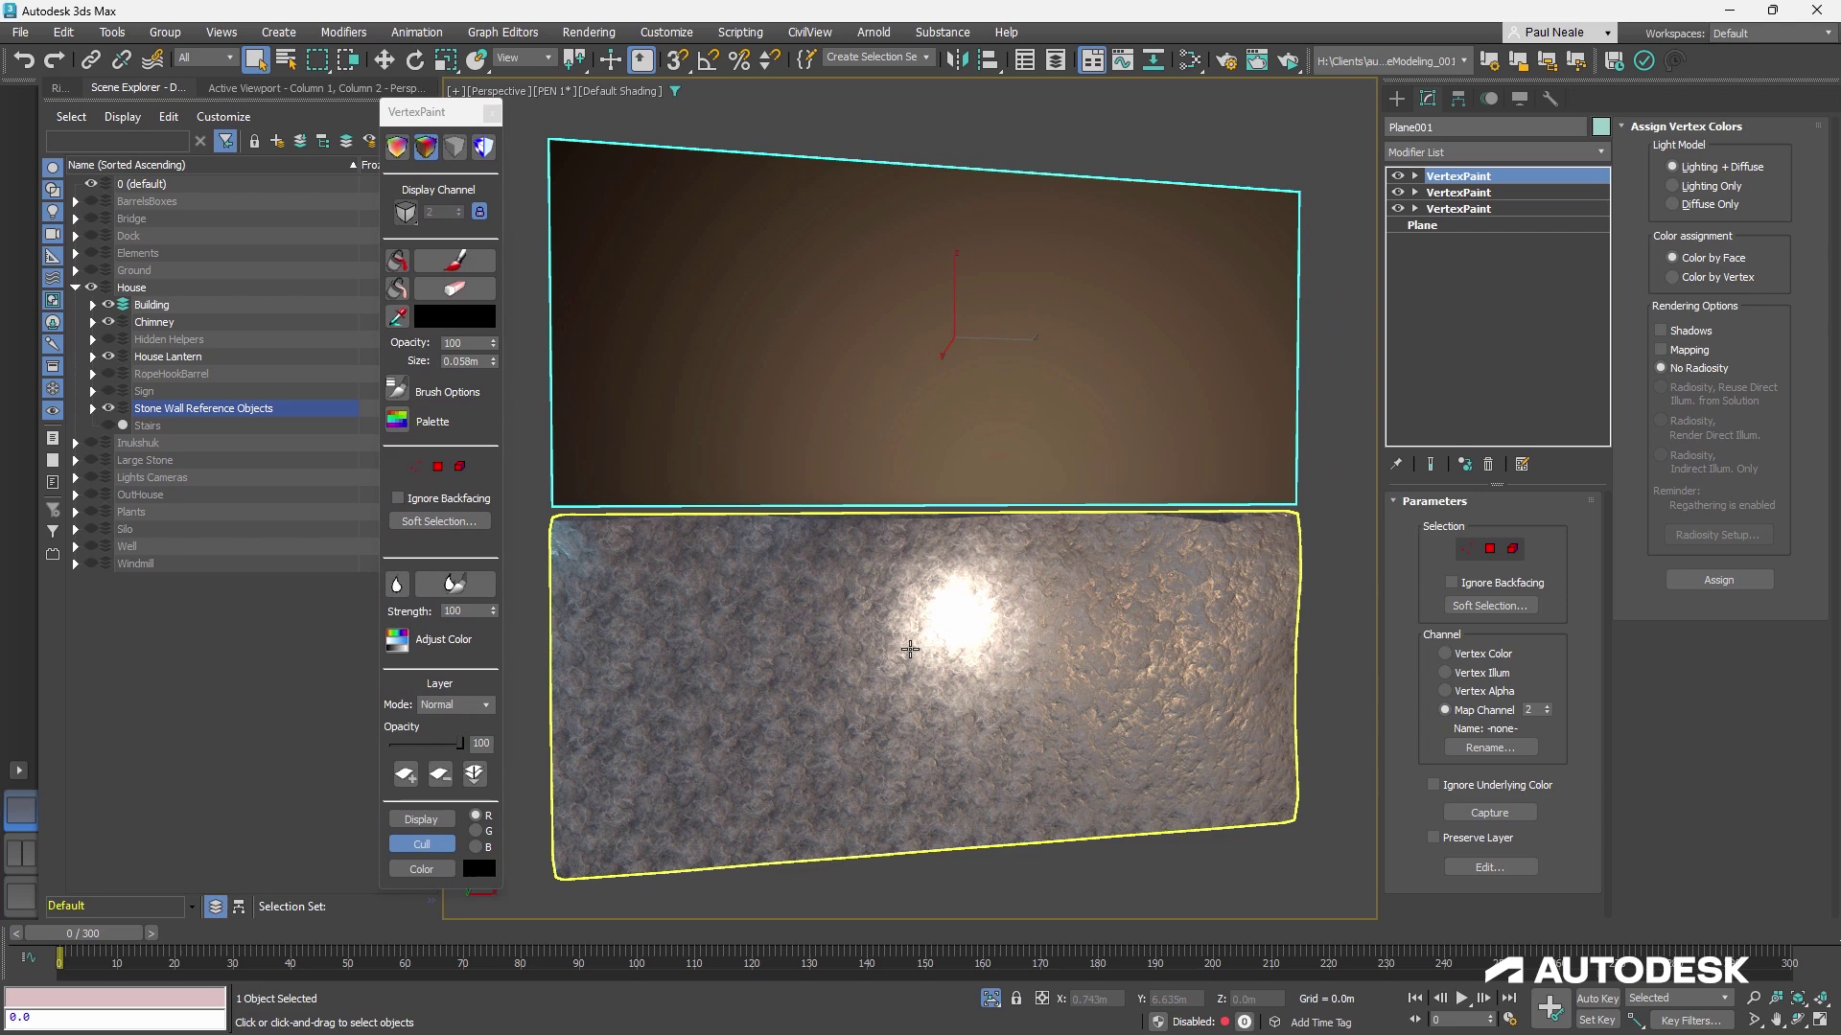
# Open the brush options and compare a smooth falloff curve with a constant-strength curve
pyautogui.keyDown('alt'); pyautogui.moveTo(926, 626); pyautogui.dragTo(861, 630, button='middle'); pyautogui.keyUp('alt')
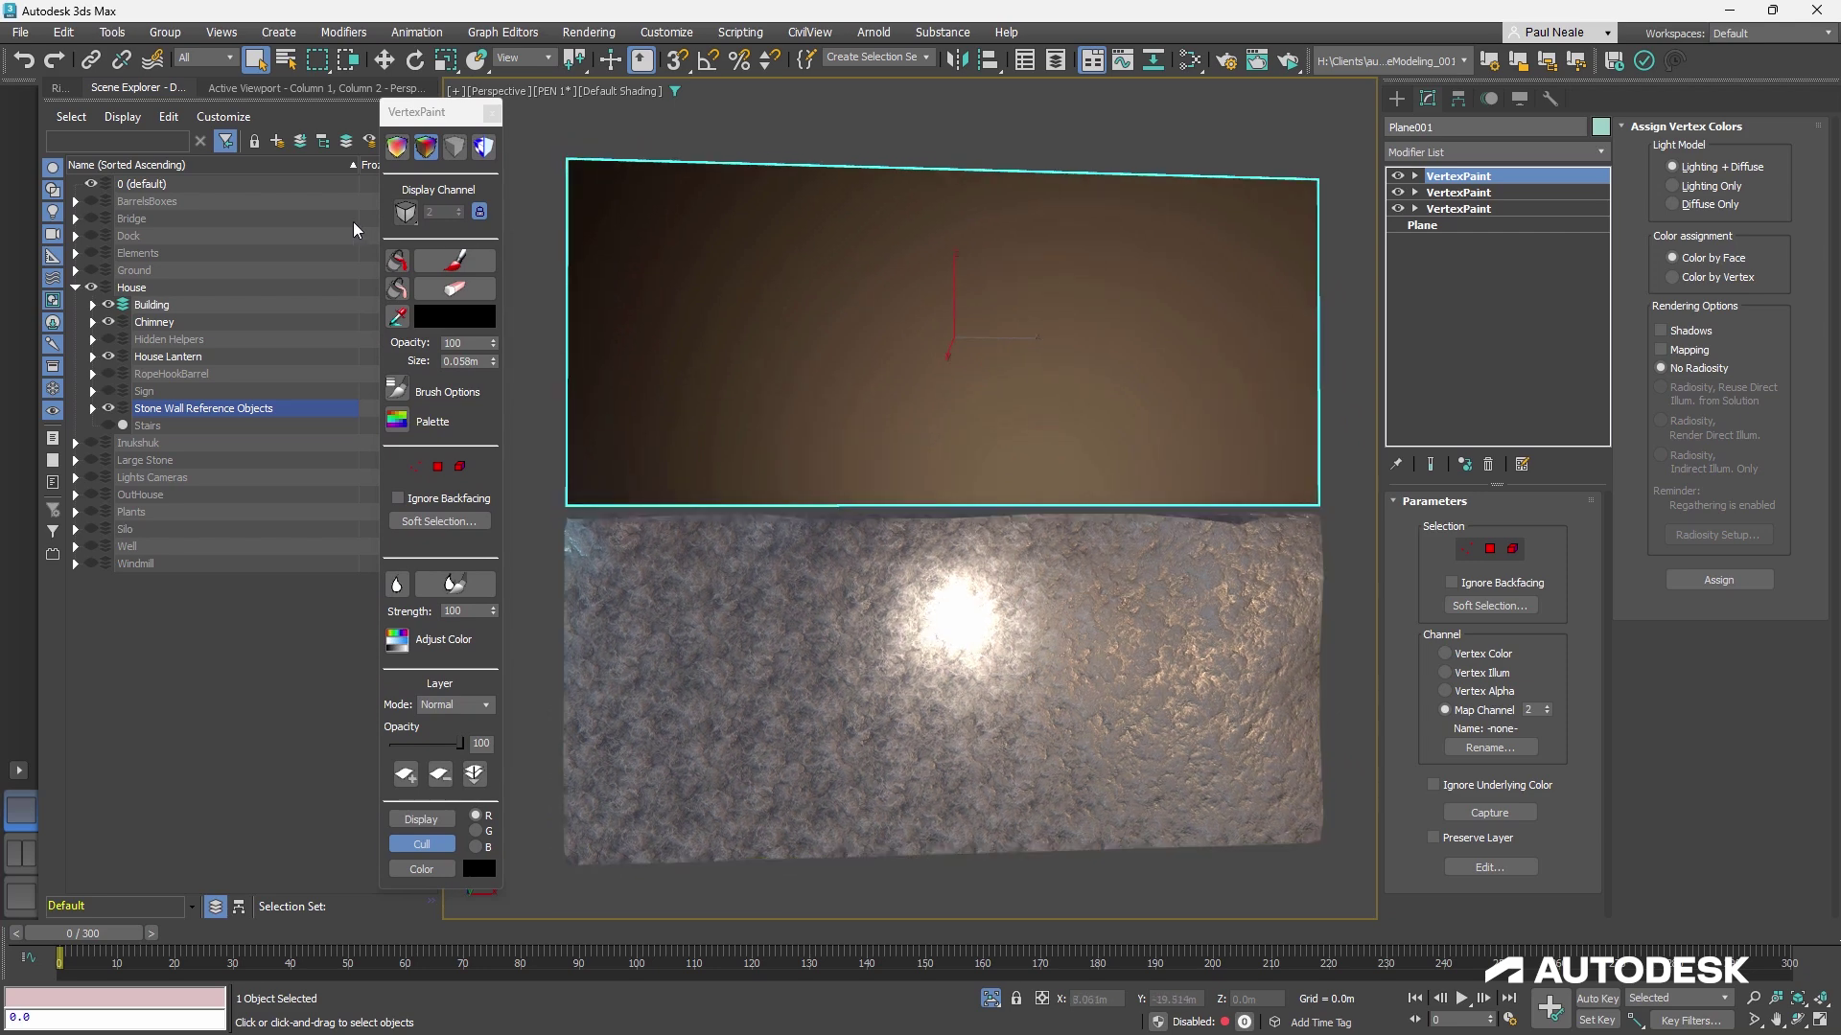
pyautogui.click(450, 393)
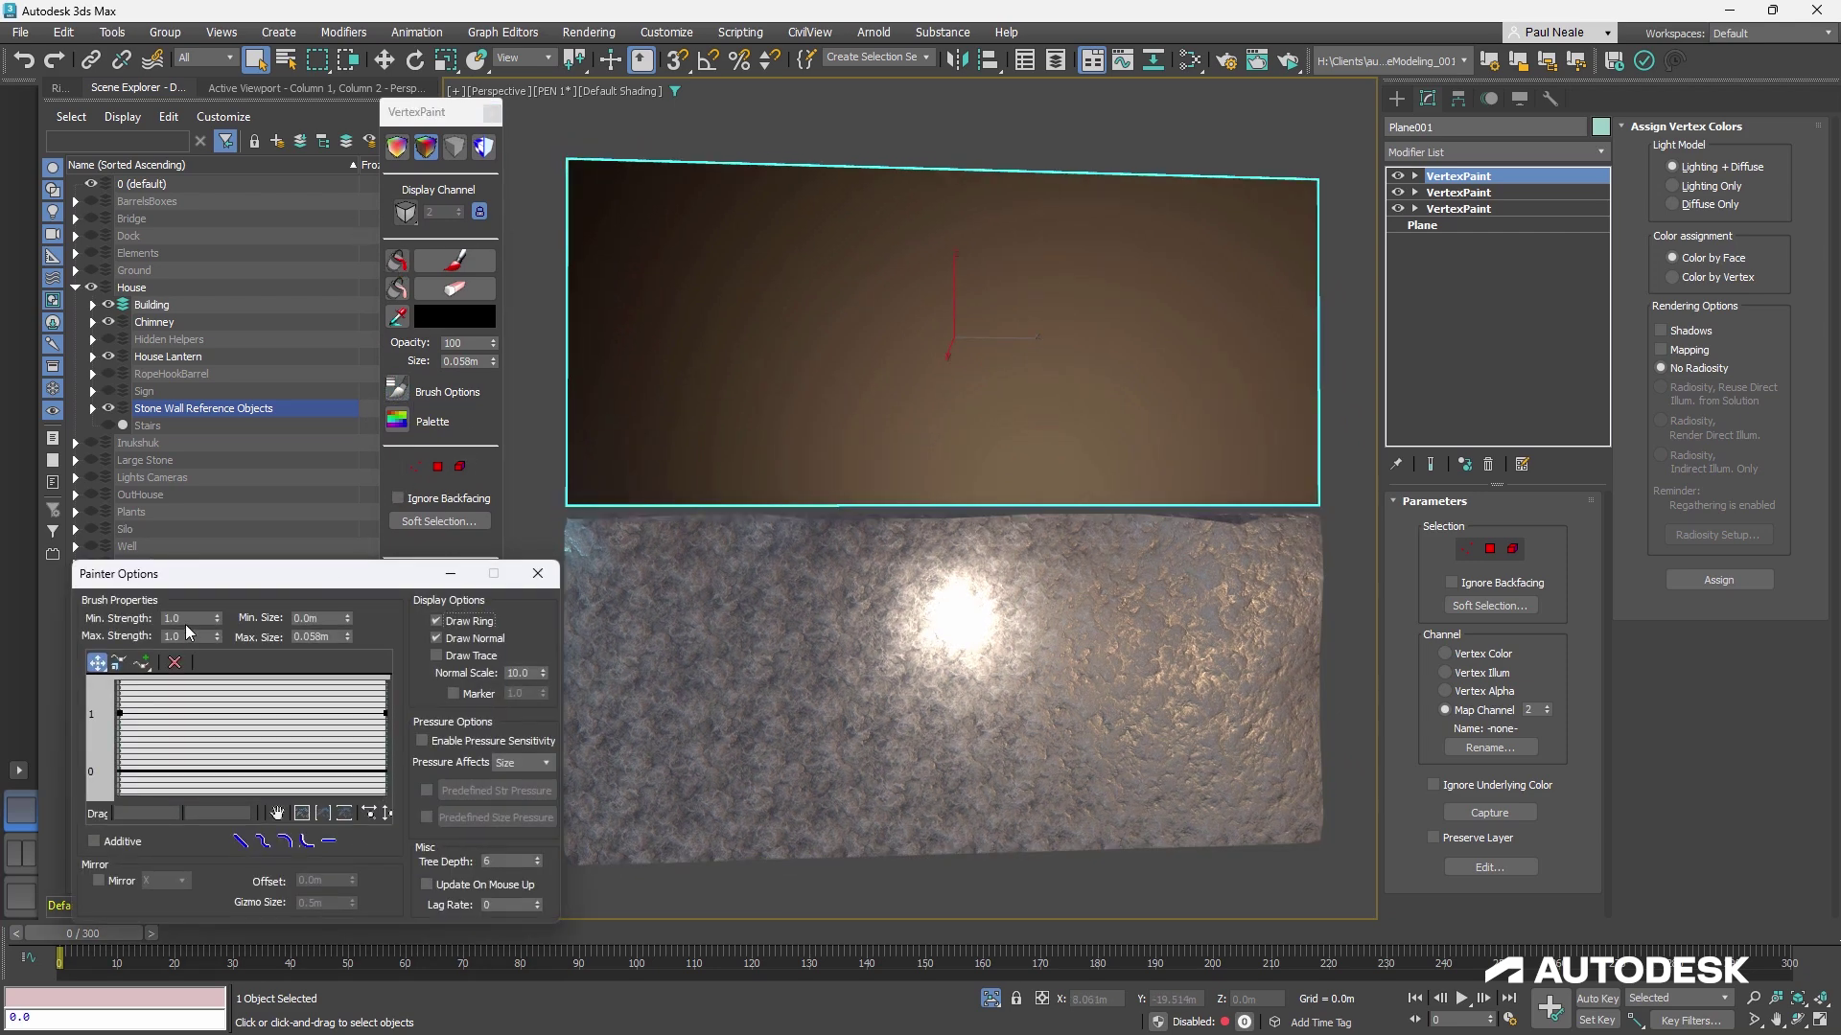
pyautogui.moveTo(214, 576); pyautogui.dragTo(235, 551)
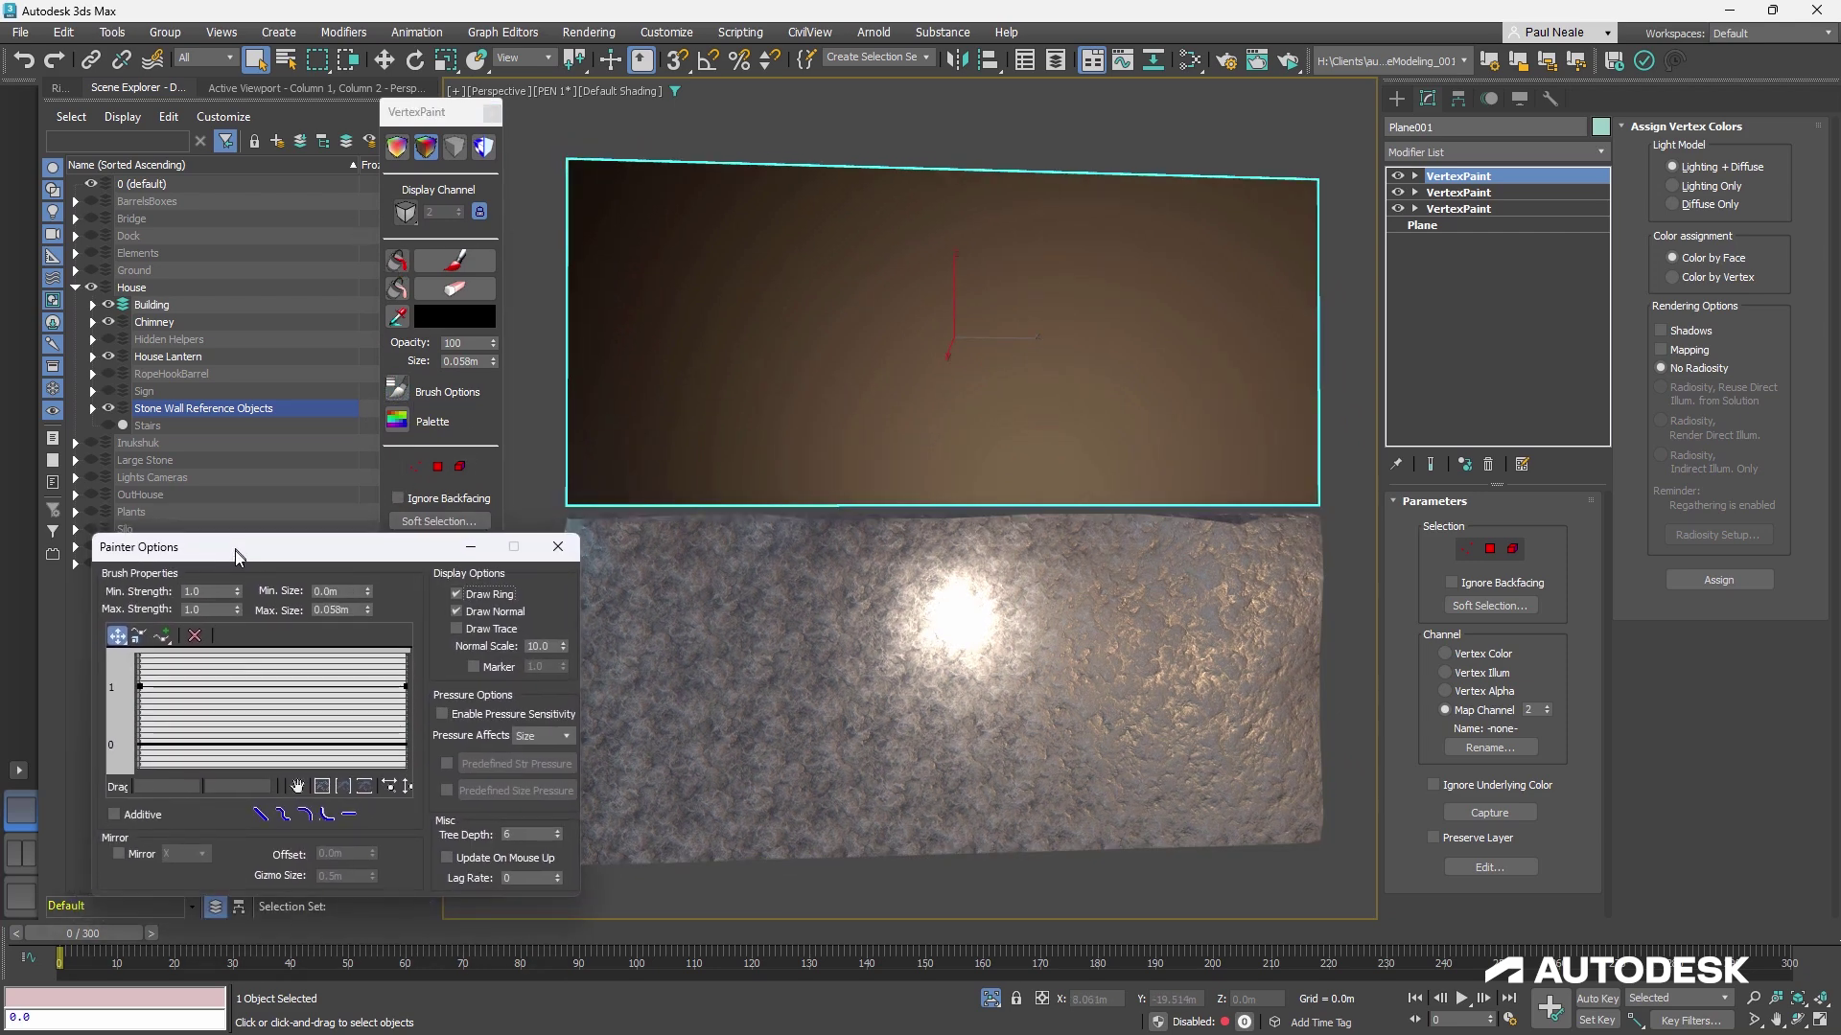
pyautogui.click(305, 817)
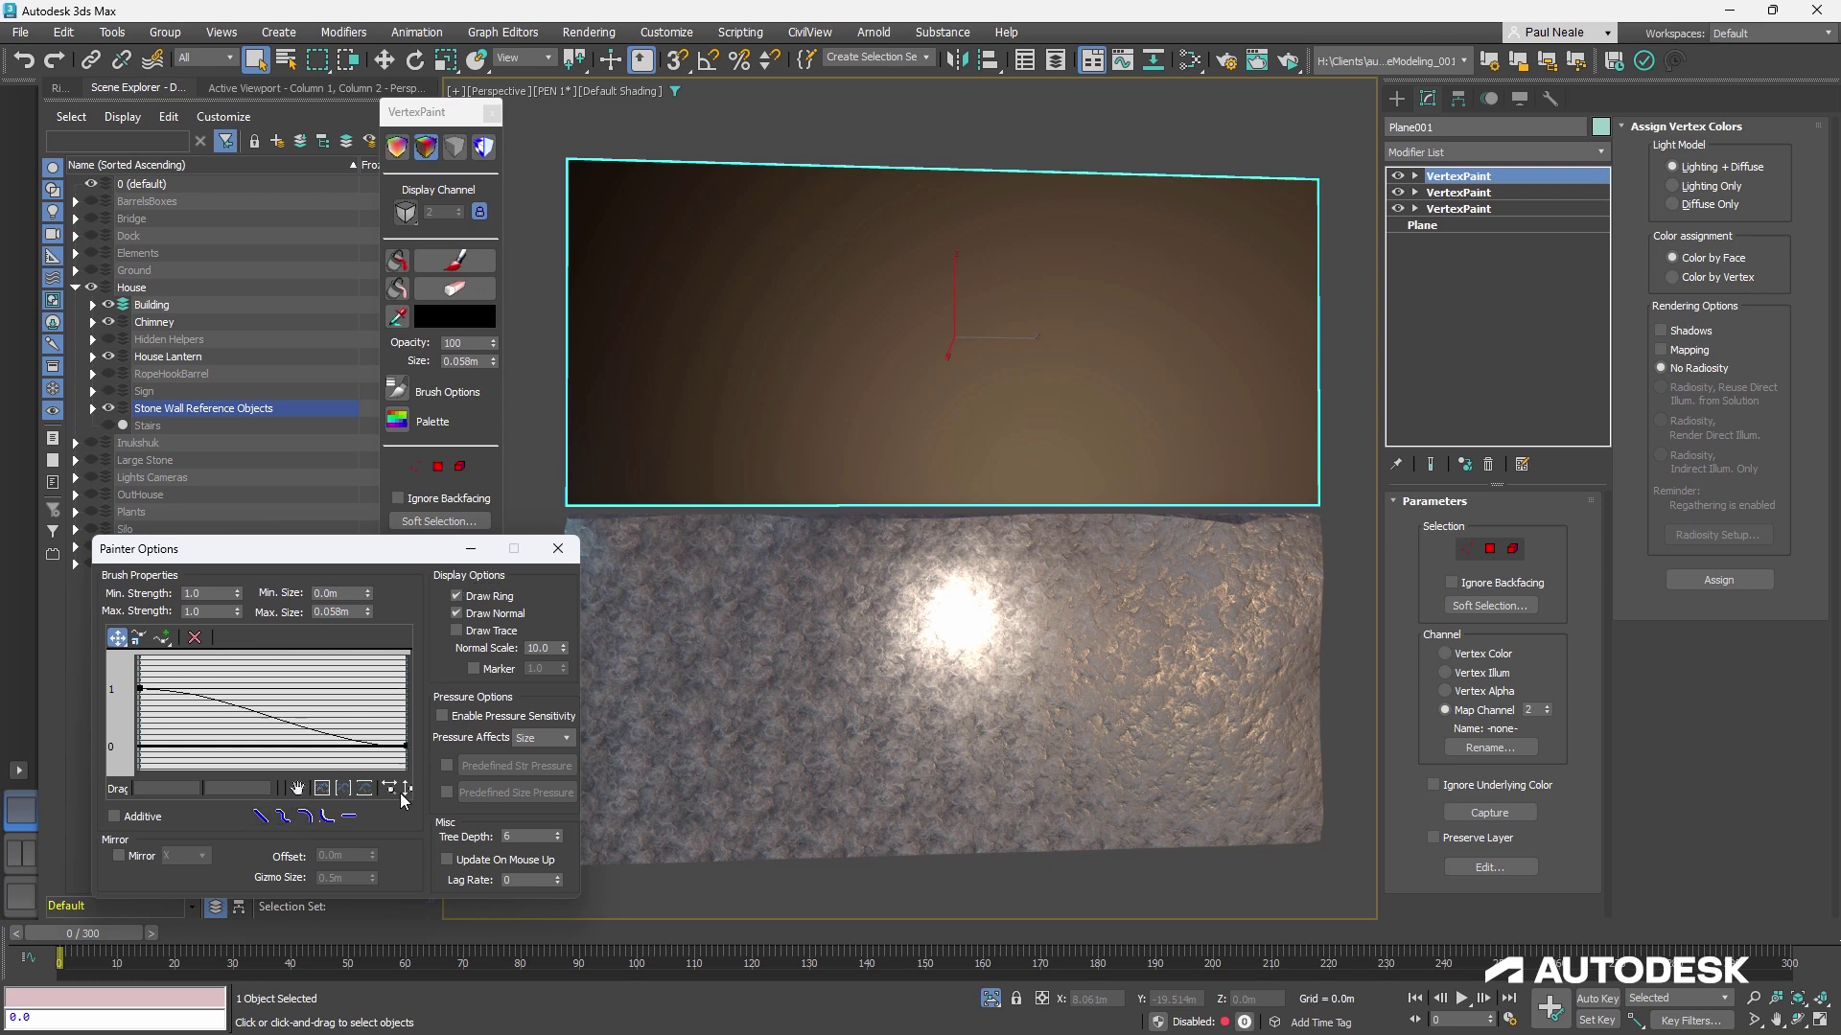
pyautogui.click(350, 817)
# Examine the minimum strength and pressure sensitivity settings, leave pressure sensitivity disabled, and close the brush options
pyautogui.doubleClick(204, 594)
pyautogui.click(444, 717)
pyautogui.click(568, 738)
pyautogui.click(442, 715)
pyautogui.click(557, 550)
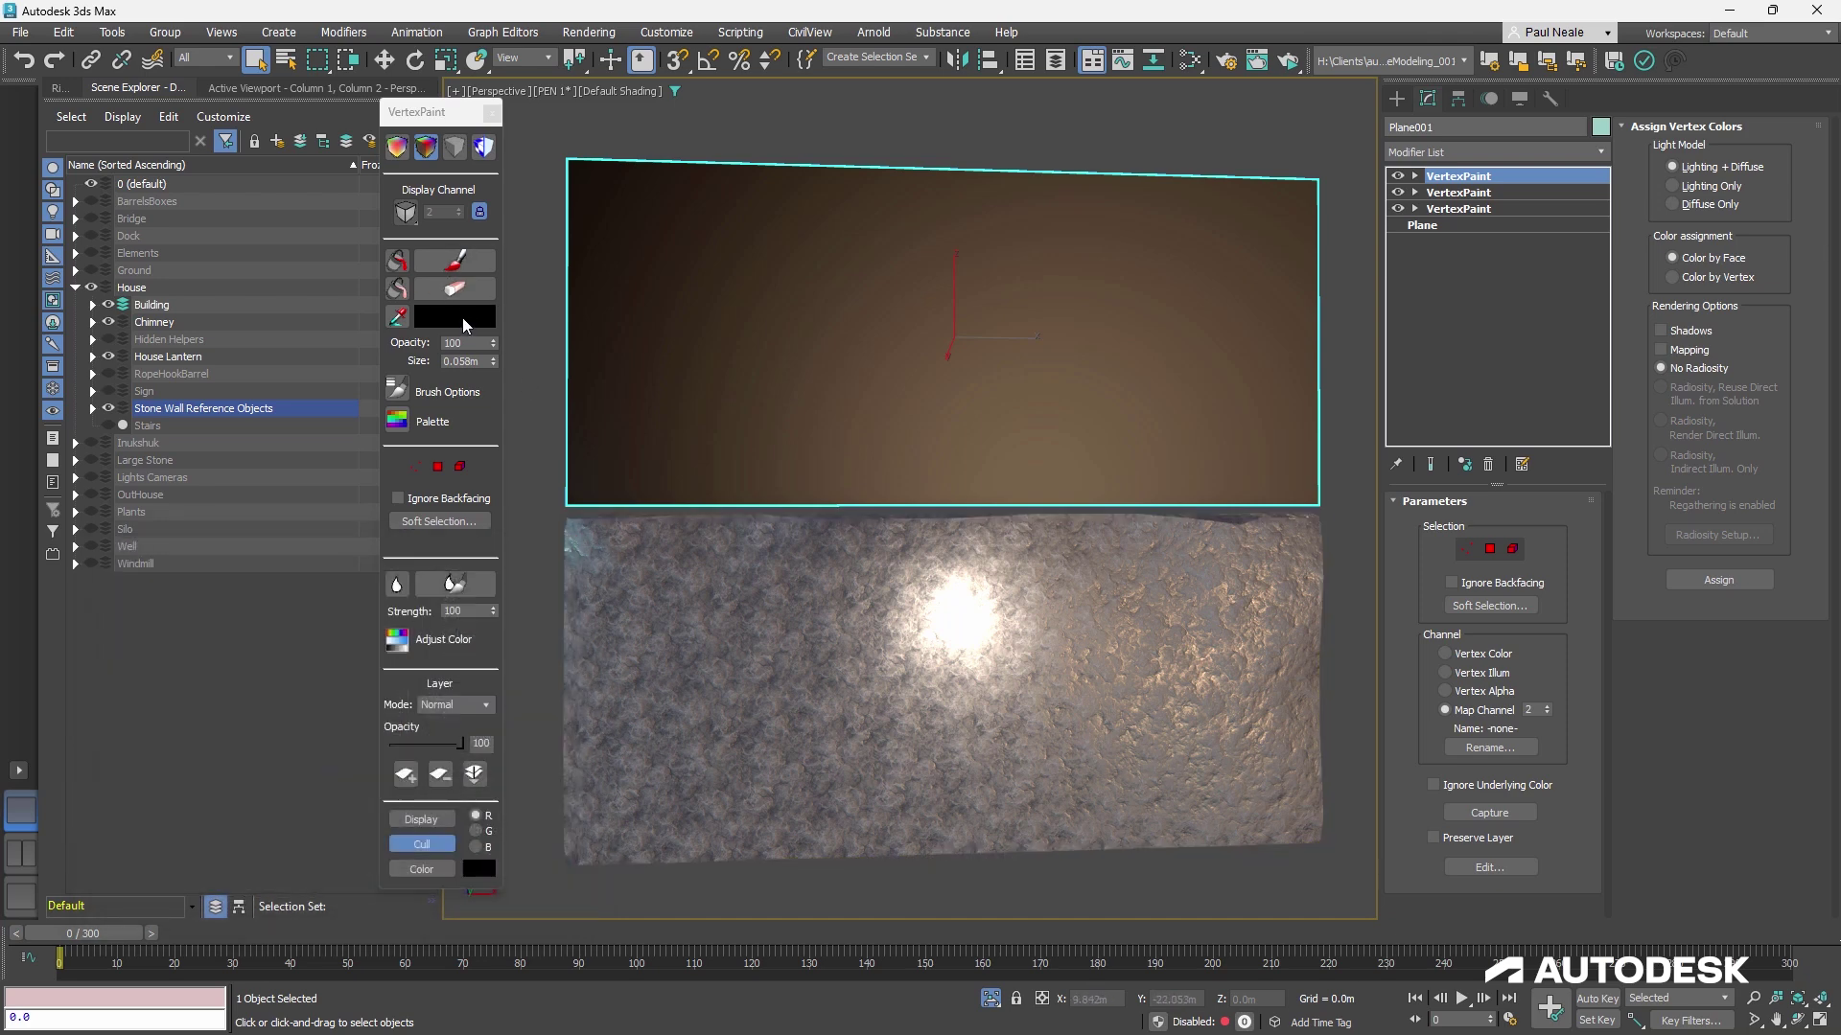
# Set the paint colour to white, activate the vertex paint brush, and enlarge its size to 0.069 m
pyautogui.click(199, 245)
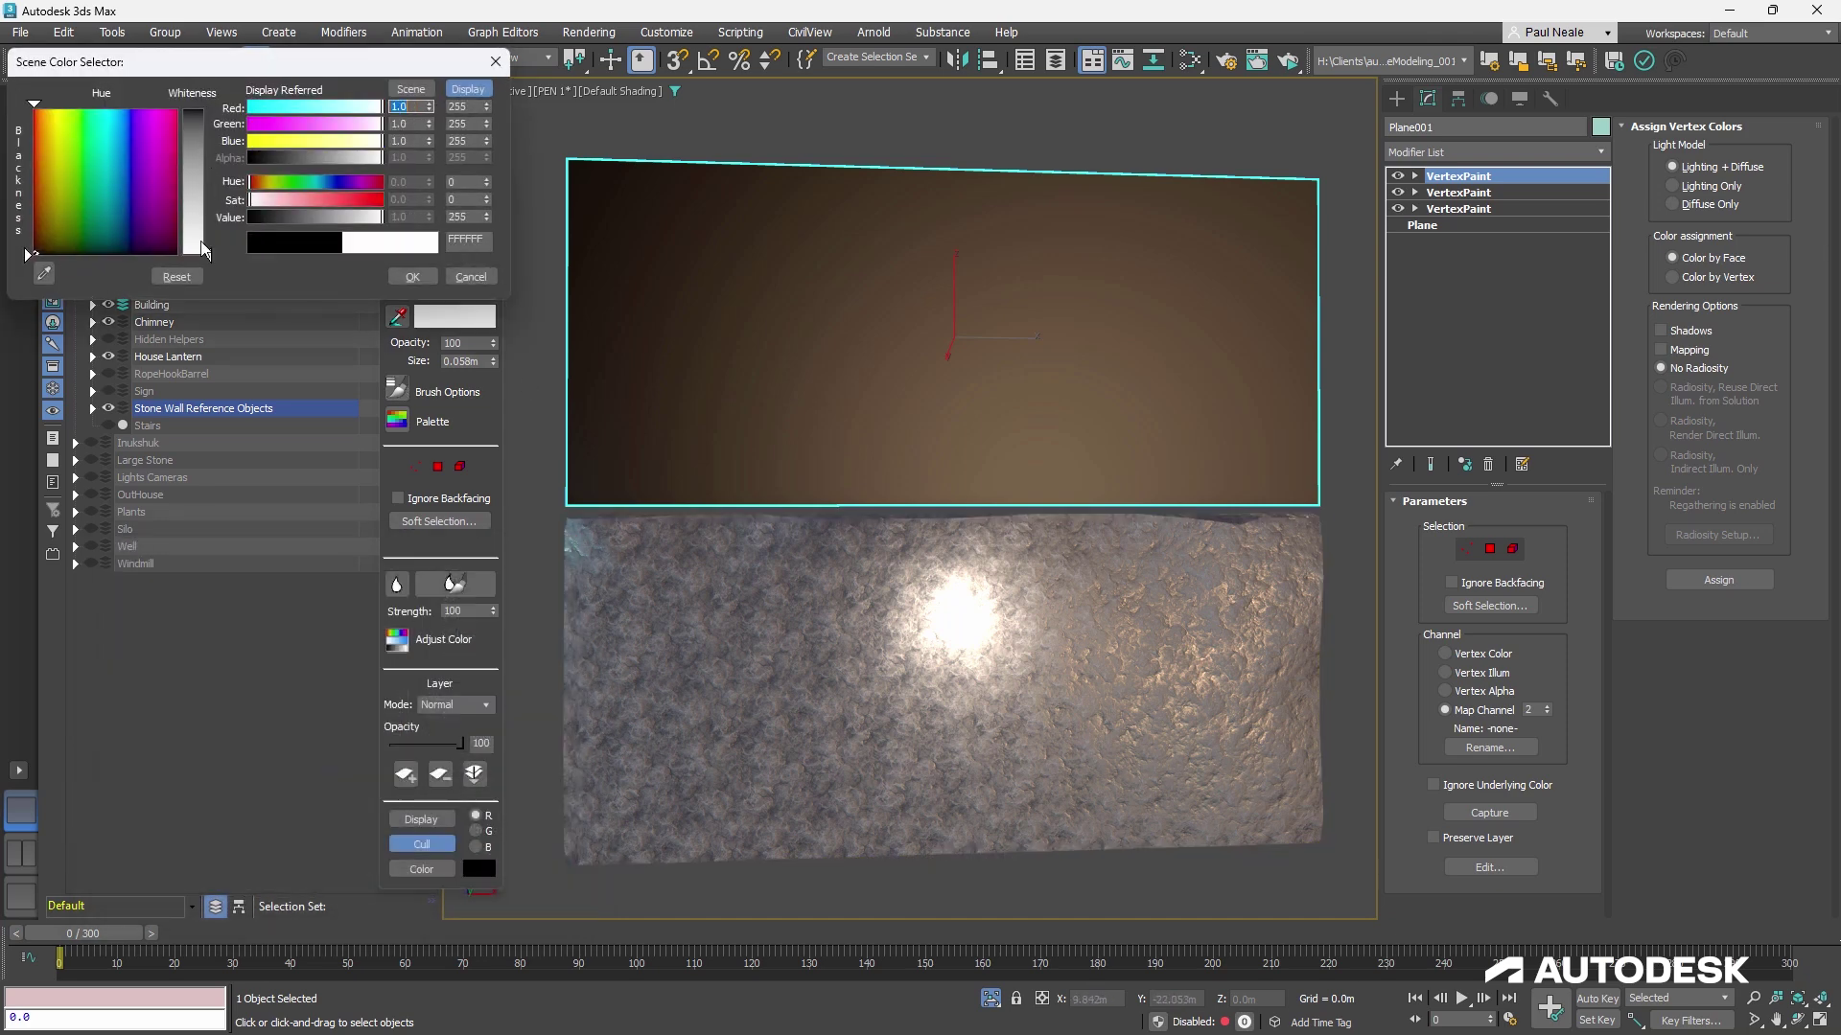
pyautogui.click(400, 269)
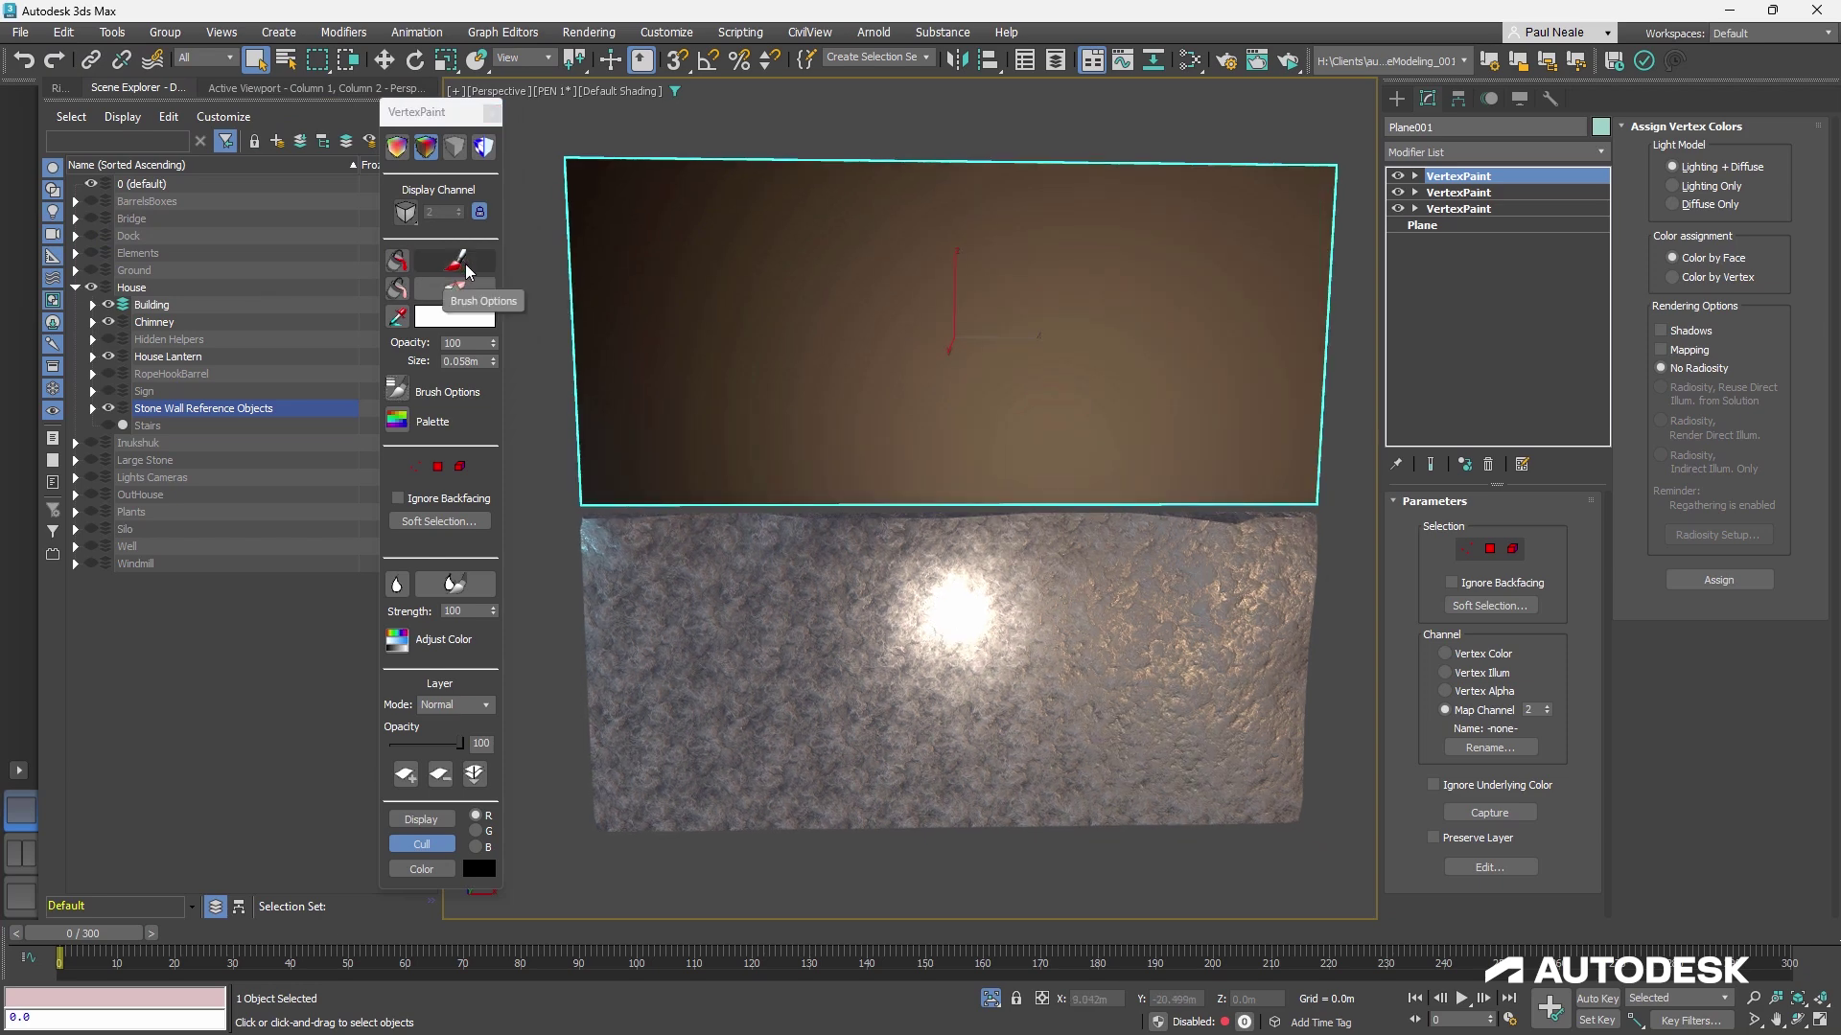
pyautogui.click(454, 261)
pyautogui.keyDown('ctrl'); pyautogui.keyDown('shift'); pyautogui.moveTo(650, 232); pyautogui.dragTo(664, 224); pyautogui.keyUp('shift'); pyautogui.keyUp('ctrl')
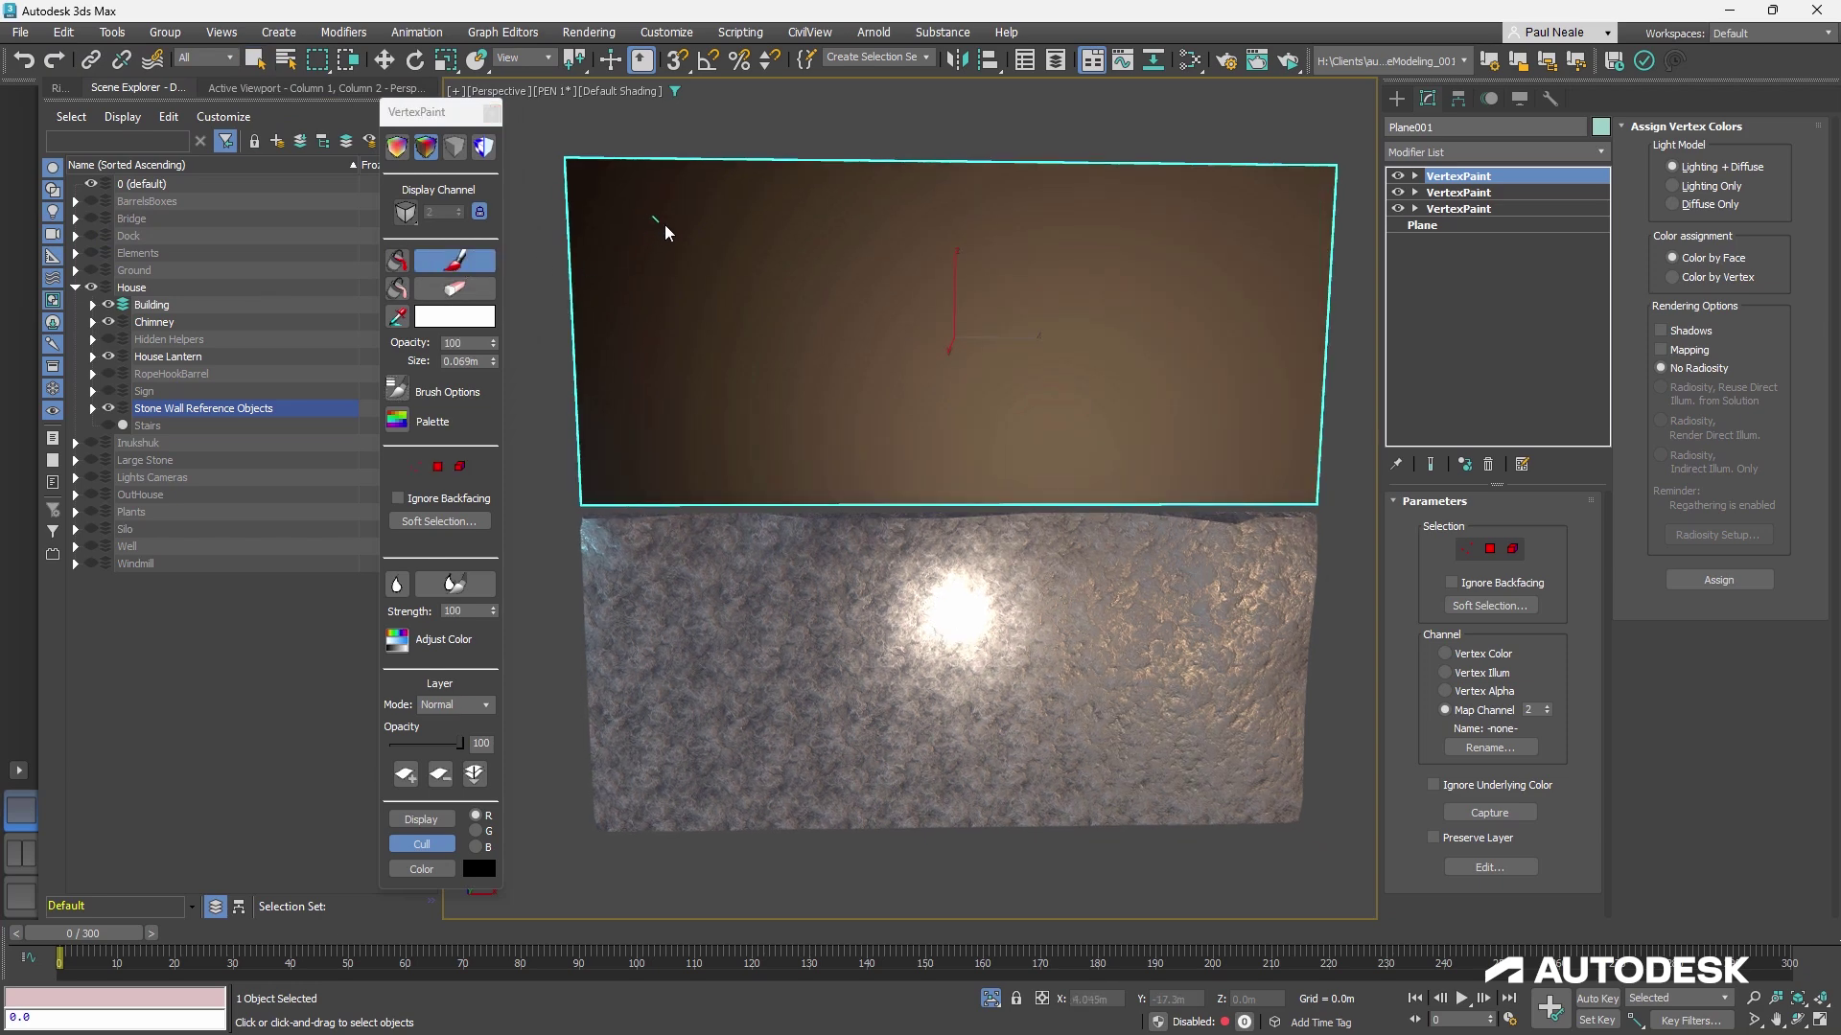
# Try painting a curved mortar line across the reference plane's upper-left corner, and undo the stroke
pyautogui.moveTo(665, 224)
pyautogui.keyDown('alt'); pyautogui.mouseDown(button='middle')
pyautogui.moveTo(602, 232)
pyautogui.moveTo(585, 209)
pyautogui.mouseUp(button='middle'); pyautogui.keyUp('alt')
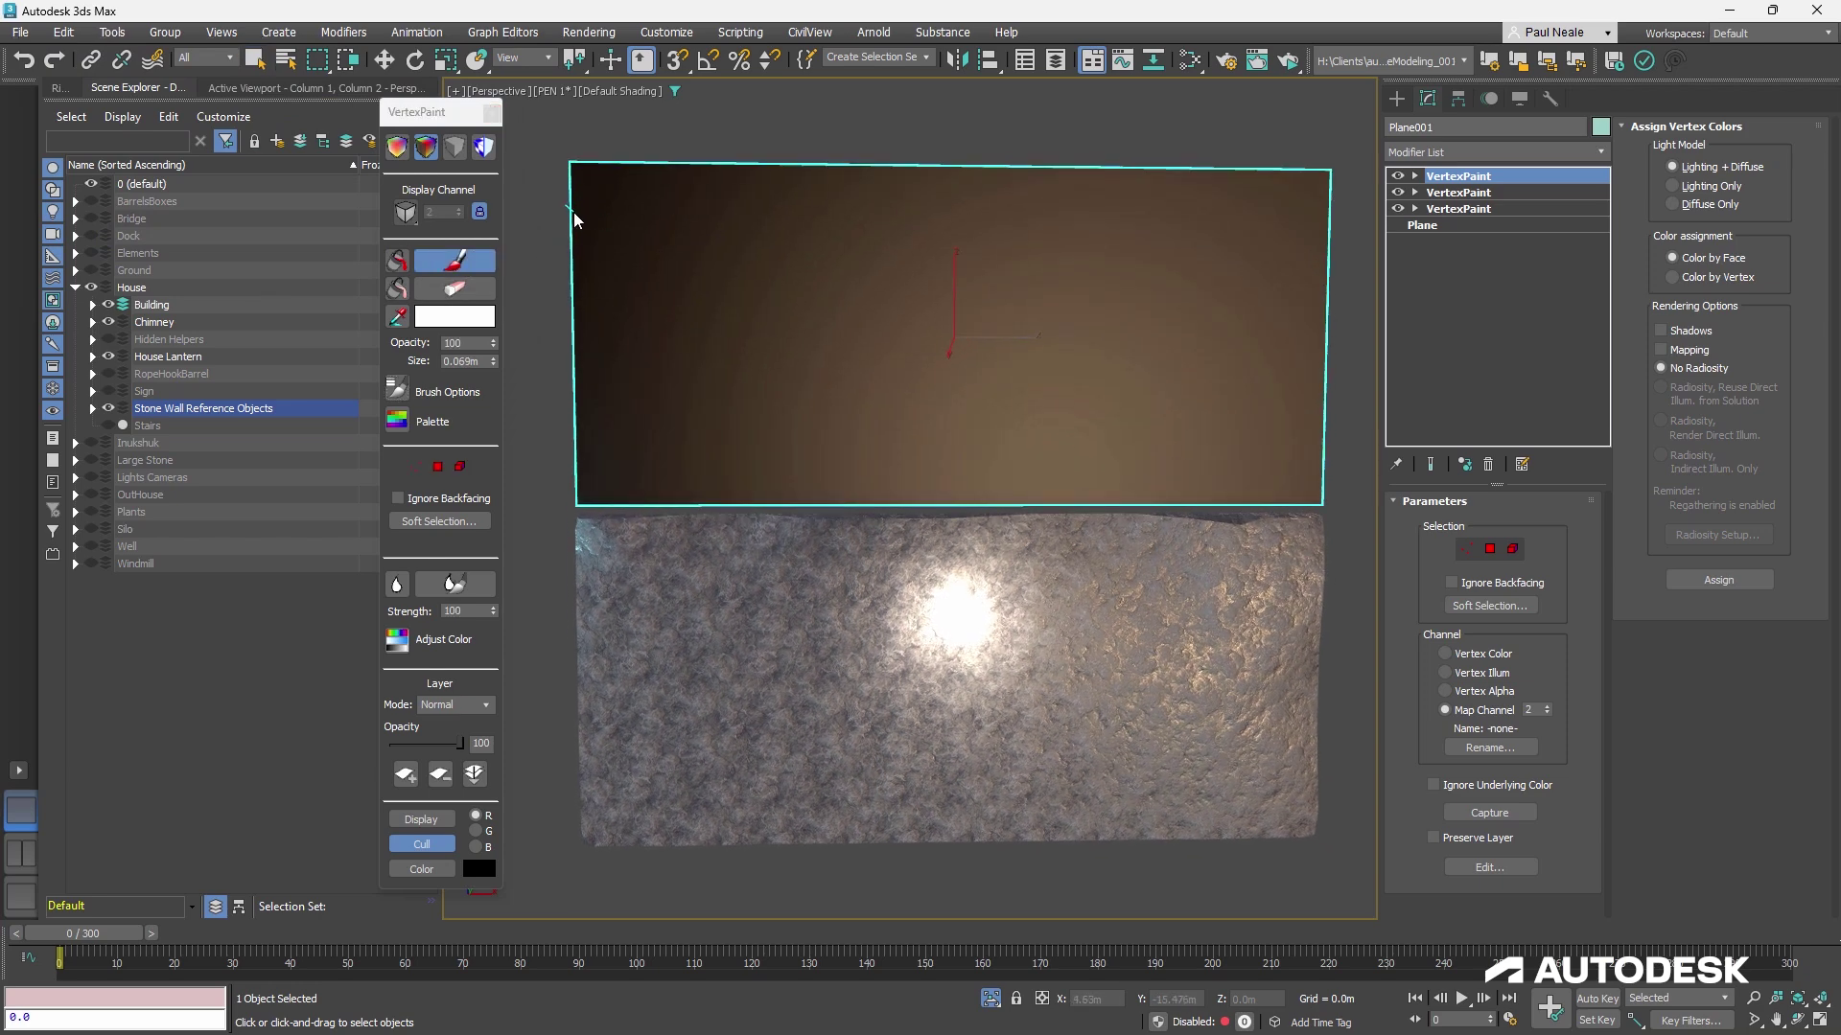
pyautogui.moveTo(575, 219)
pyautogui.mouseDown()
pyautogui.moveTo(625, 217)
pyautogui.moveTo(651, 168)
pyautogui.mouseUp()
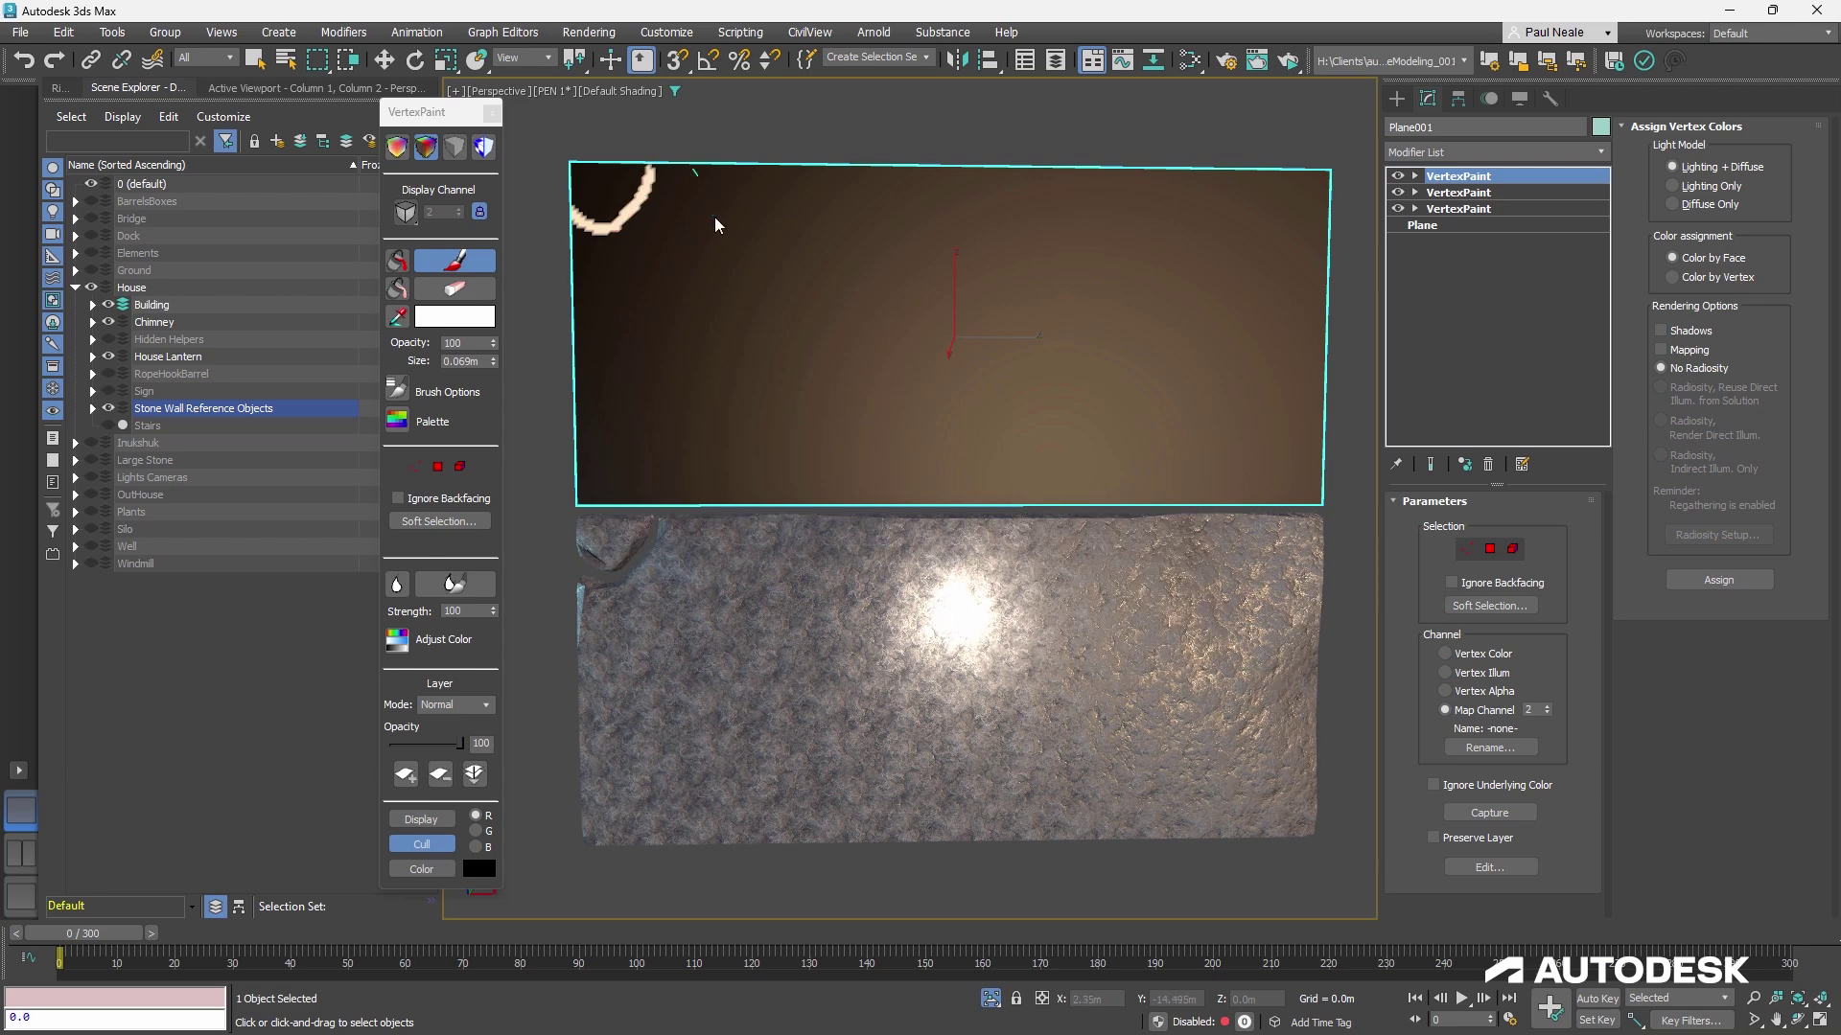
pyautogui.moveTo(715, 217)
pyautogui.keyDown('alt'); pyautogui.mouseDown(button='middle')
pyautogui.moveTo(723, 239)
pyautogui.moveTo(693, 230)
pyautogui.mouseUp(button='middle'); pyautogui.keyUp('alt')
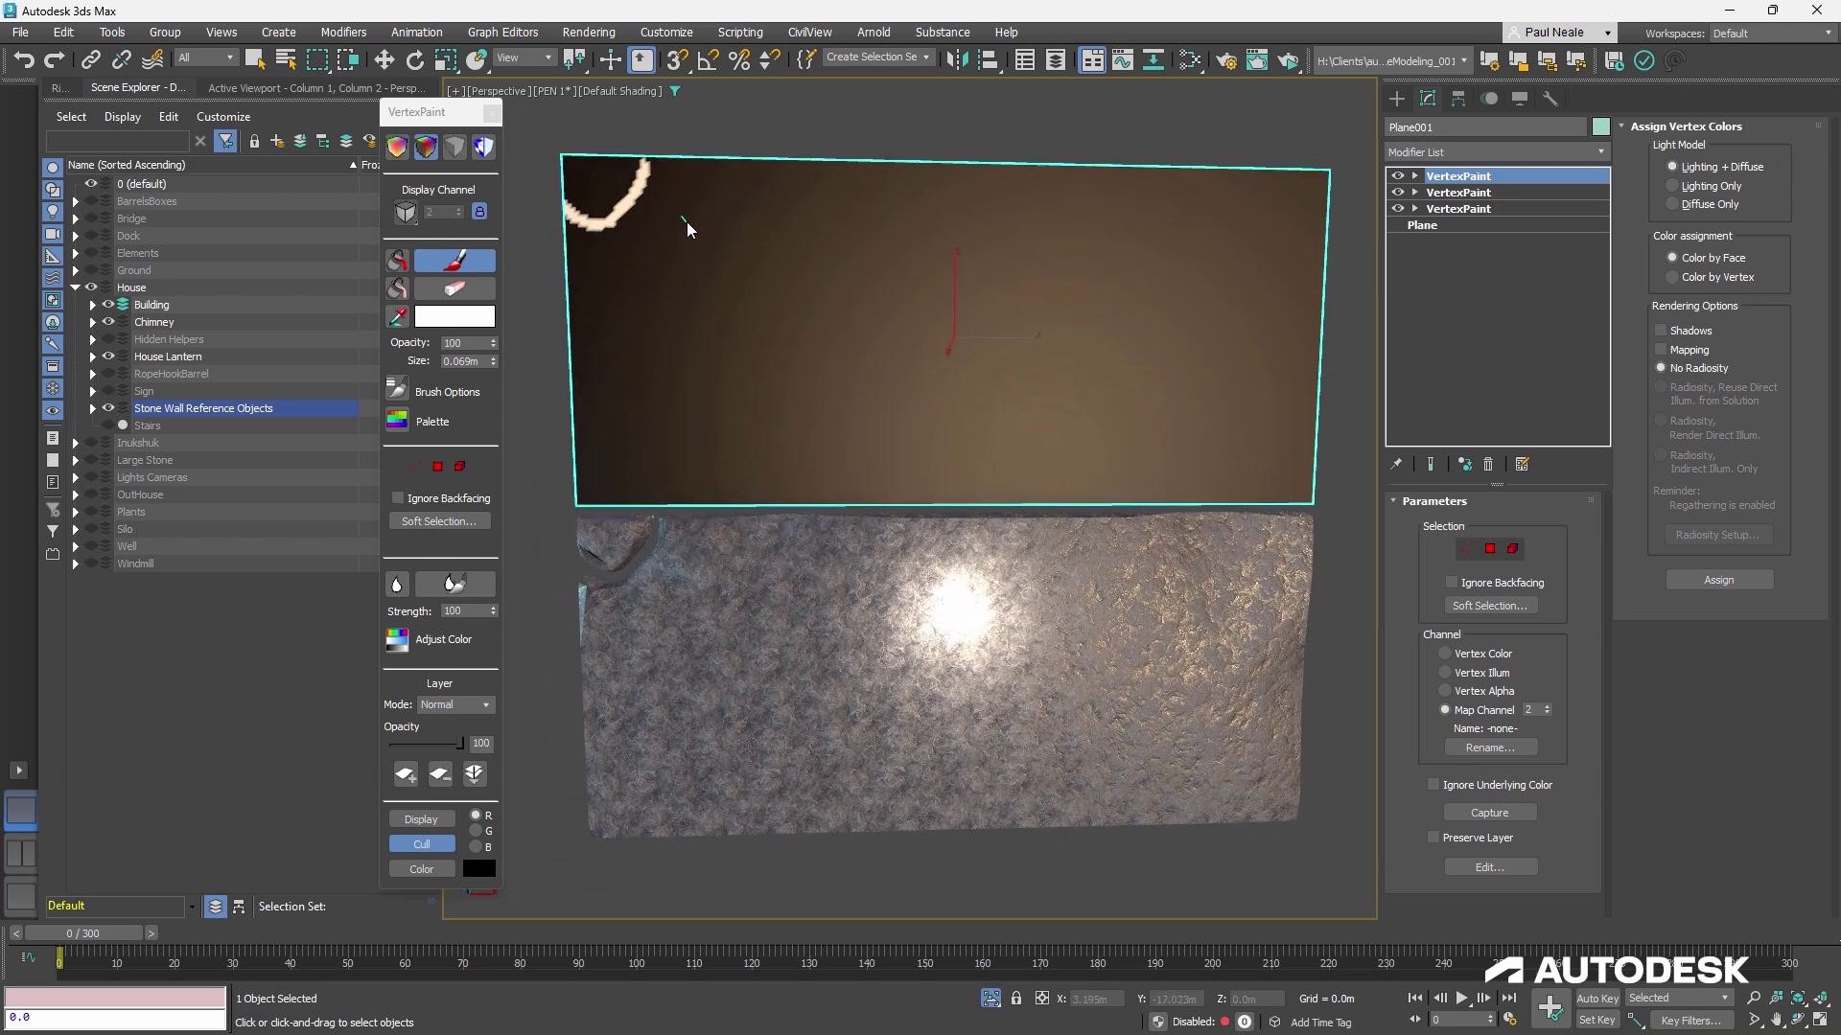
pyautogui.hotkey('ctrl', 'z')
# Reduce the brush size to 0.017 m and outline small stones in the plane's upper-left corner and along its upper edge
pyautogui.moveTo(624, 246)
pyautogui.keyDown('ctrl'); pyautogui.keyDown('shift'); pyautogui.mouseDown()
pyautogui.moveTo(629, 270)
pyautogui.moveTo(636, 176)
pyautogui.moveTo(752, 169)
pyautogui.moveTo(689, 194)
pyautogui.moveTo(661, 259)
pyautogui.moveTo(620, 232)
pyautogui.moveTo(580, 303)
pyautogui.moveTo(654, 349)
pyautogui.moveTo(666, 259)
pyautogui.moveTo(645, 300)
pyautogui.moveTo(624, 312)
pyautogui.moveTo(604, 295)
pyautogui.mouseUp(); pyautogui.keyUp('shift'); pyautogui.keyUp('ctrl')
pyautogui.moveTo(673, 326)
pyautogui.keyDown('alt'); pyautogui.mouseDown(button='middle')
pyautogui.moveTo(708, 362)
pyautogui.moveTo(729, 324)
pyautogui.mouseUp(button='middle'); pyautogui.keyUp('alt')
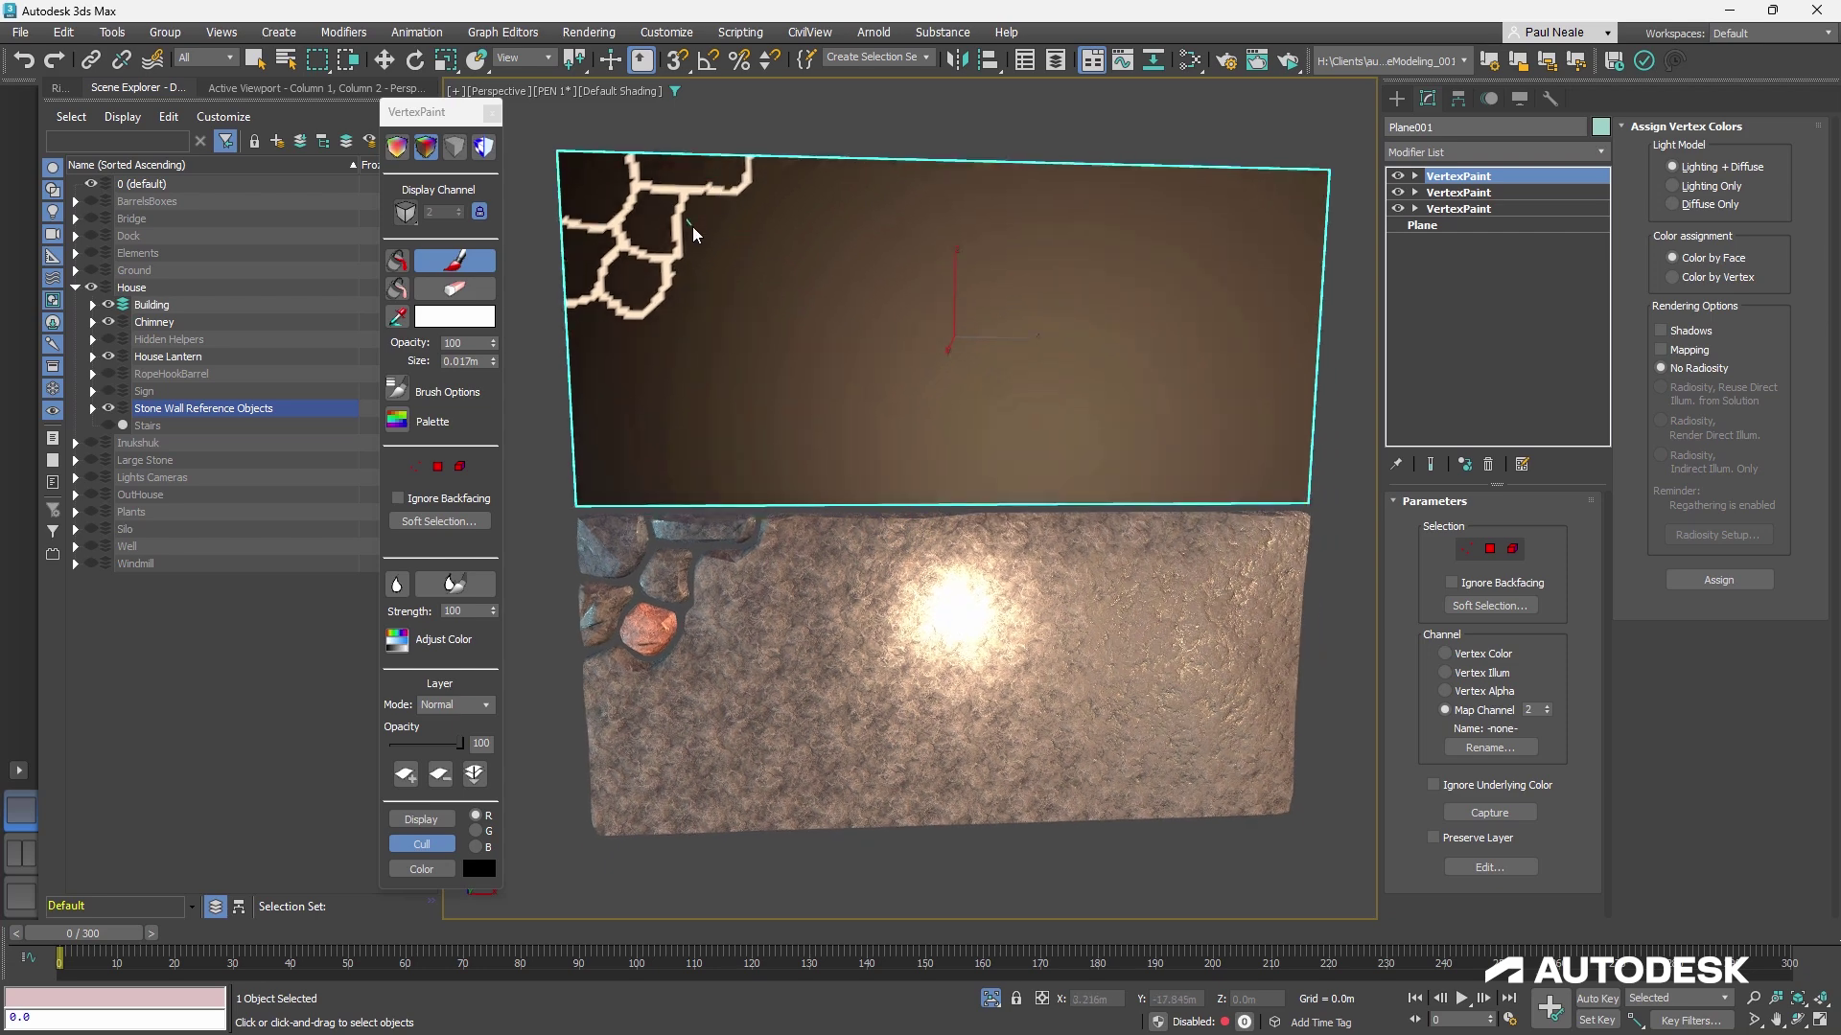
pyautogui.moveTo(740, 182)
pyautogui.mouseDown()
pyautogui.moveTo(918, 176)
pyautogui.moveTo(916, 195)
pyautogui.moveTo(763, 181)
pyautogui.mouseUp()
pyautogui.keyDown('alt'); pyautogui.moveTo(882, 251); pyautogui.dragTo(872, 220, button='middle'); pyautogui.keyUp('alt')
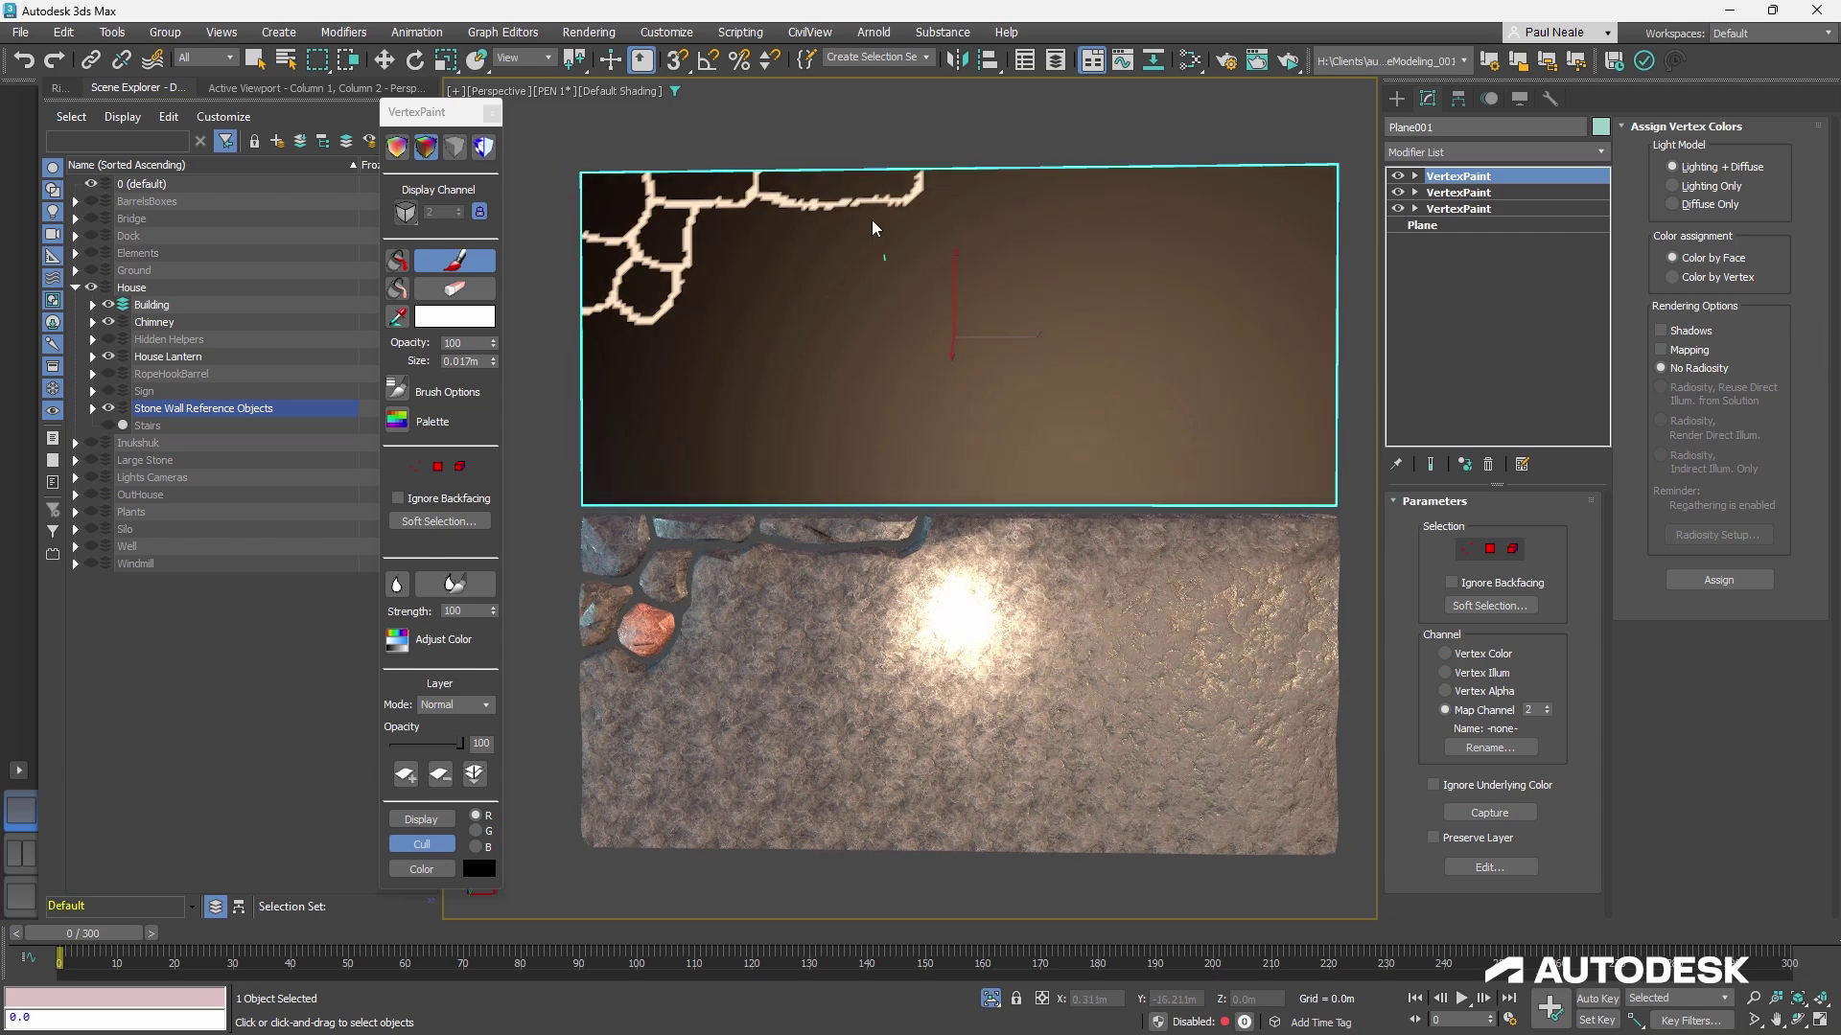
pyautogui.keyDown('alt'); pyautogui.moveTo(949, 317); pyautogui.dragTo(985, 329, button='middle'); pyautogui.keyUp('alt')
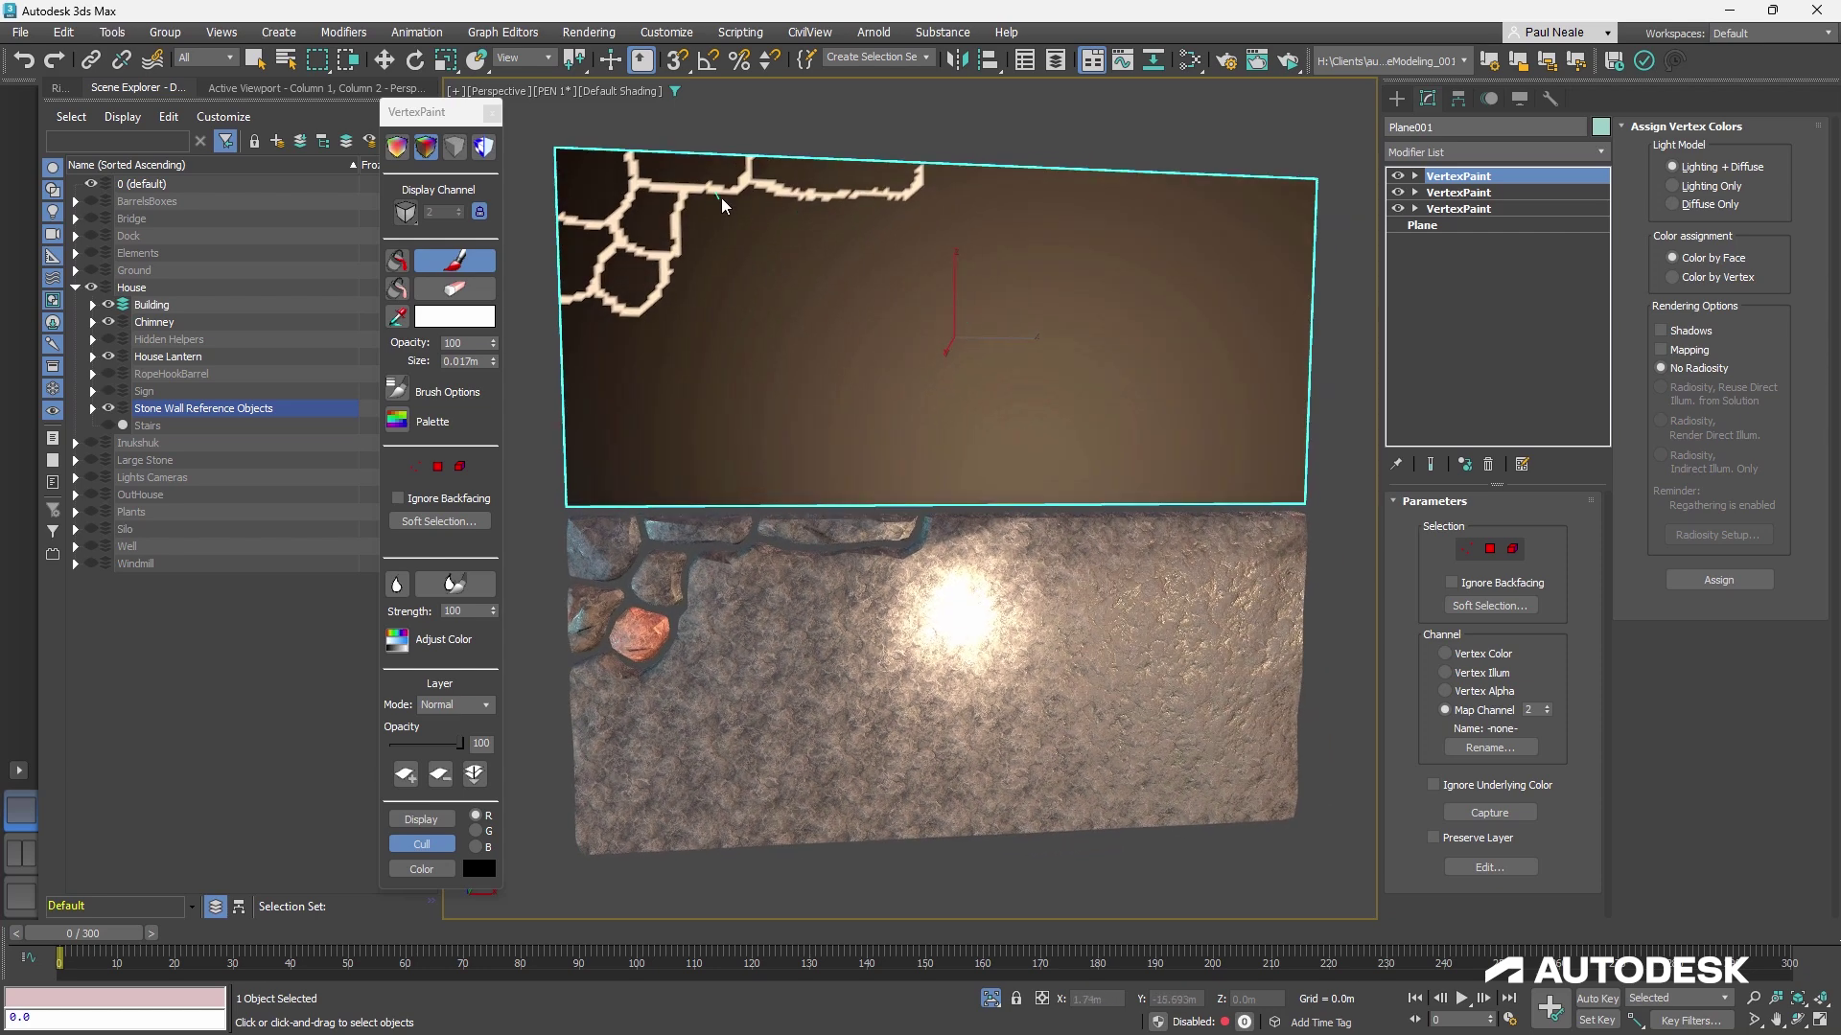
# Outline a small stone beside the corner group and extend the top course with a long mortar line, using a 0.04 m brush
pyautogui.moveTo(721, 198)
pyautogui.mouseDown()
pyautogui.moveTo(727, 233)
pyautogui.moveTo(682, 237)
pyautogui.moveTo(724, 218)
pyautogui.moveTo(720, 200)
pyautogui.moveTo(706, 239)
pyautogui.moveTo(660, 232)
pyautogui.mouseUp()
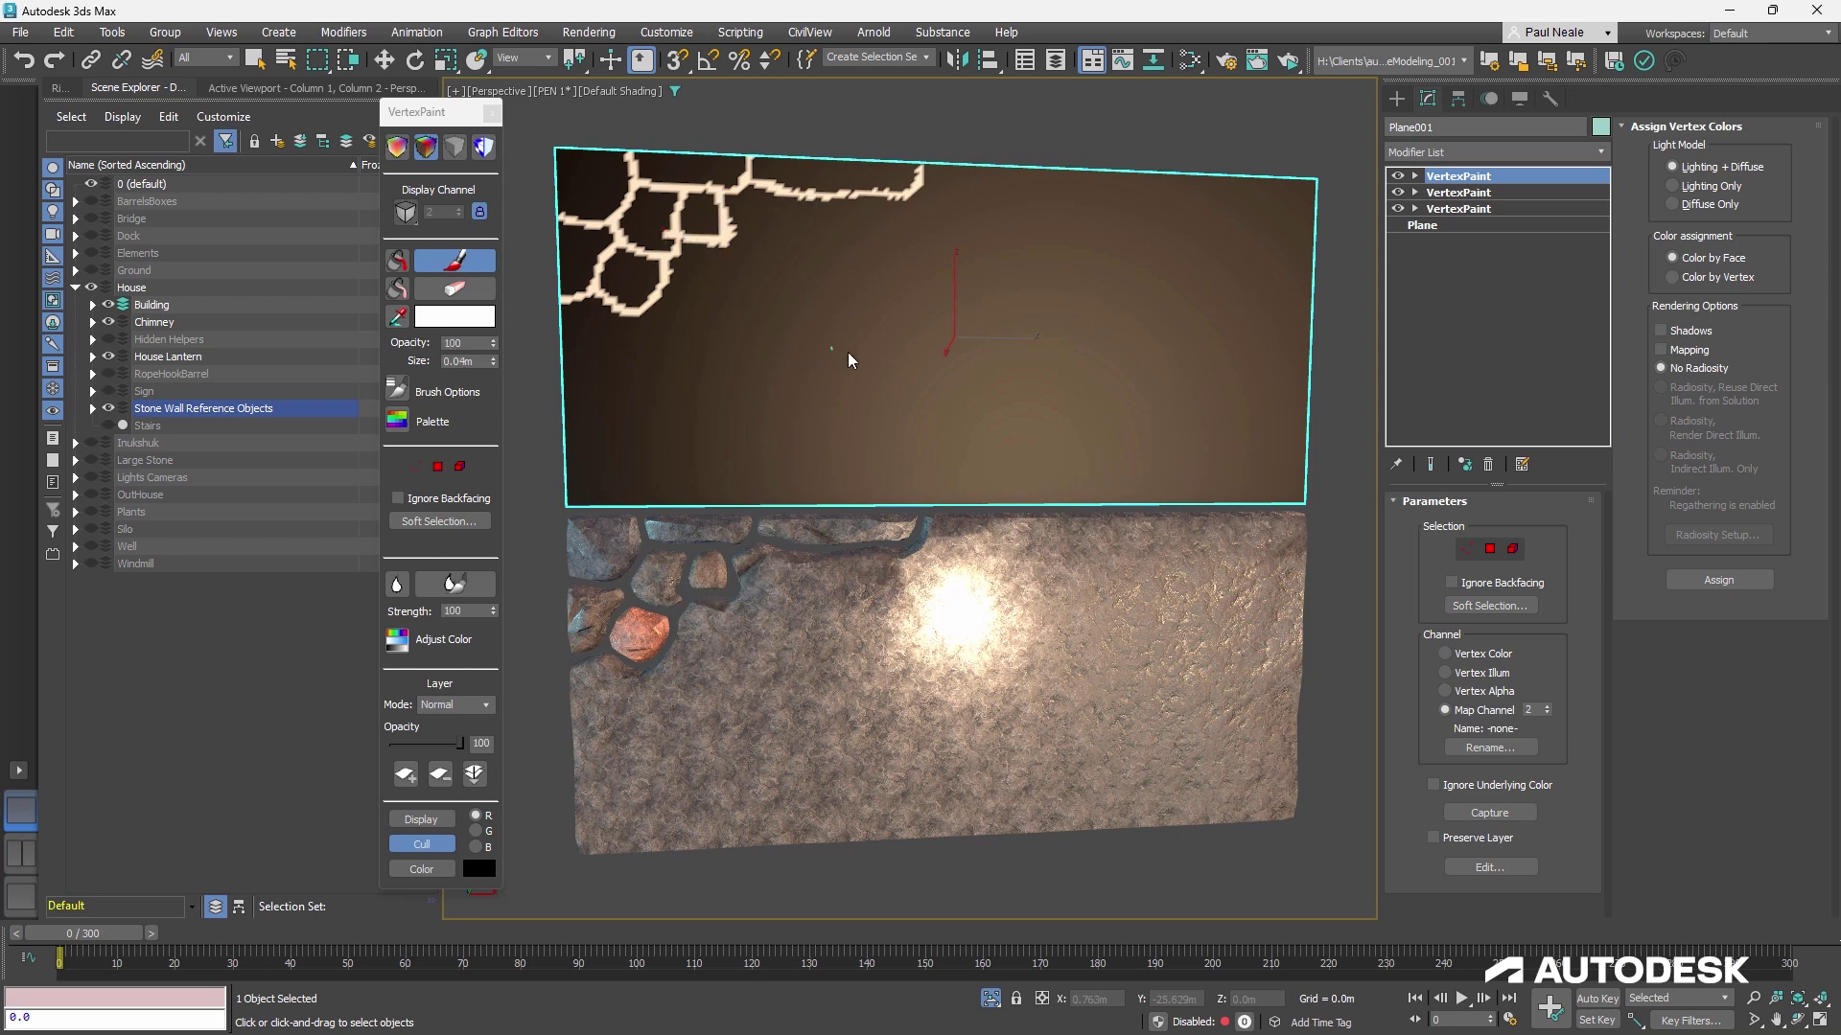
pyautogui.keyDown('alt'); pyautogui.moveTo(847, 353); pyautogui.dragTo(838, 349, button='middle'); pyautogui.keyUp('alt')
pyautogui.scroll(-1, 845, 347)
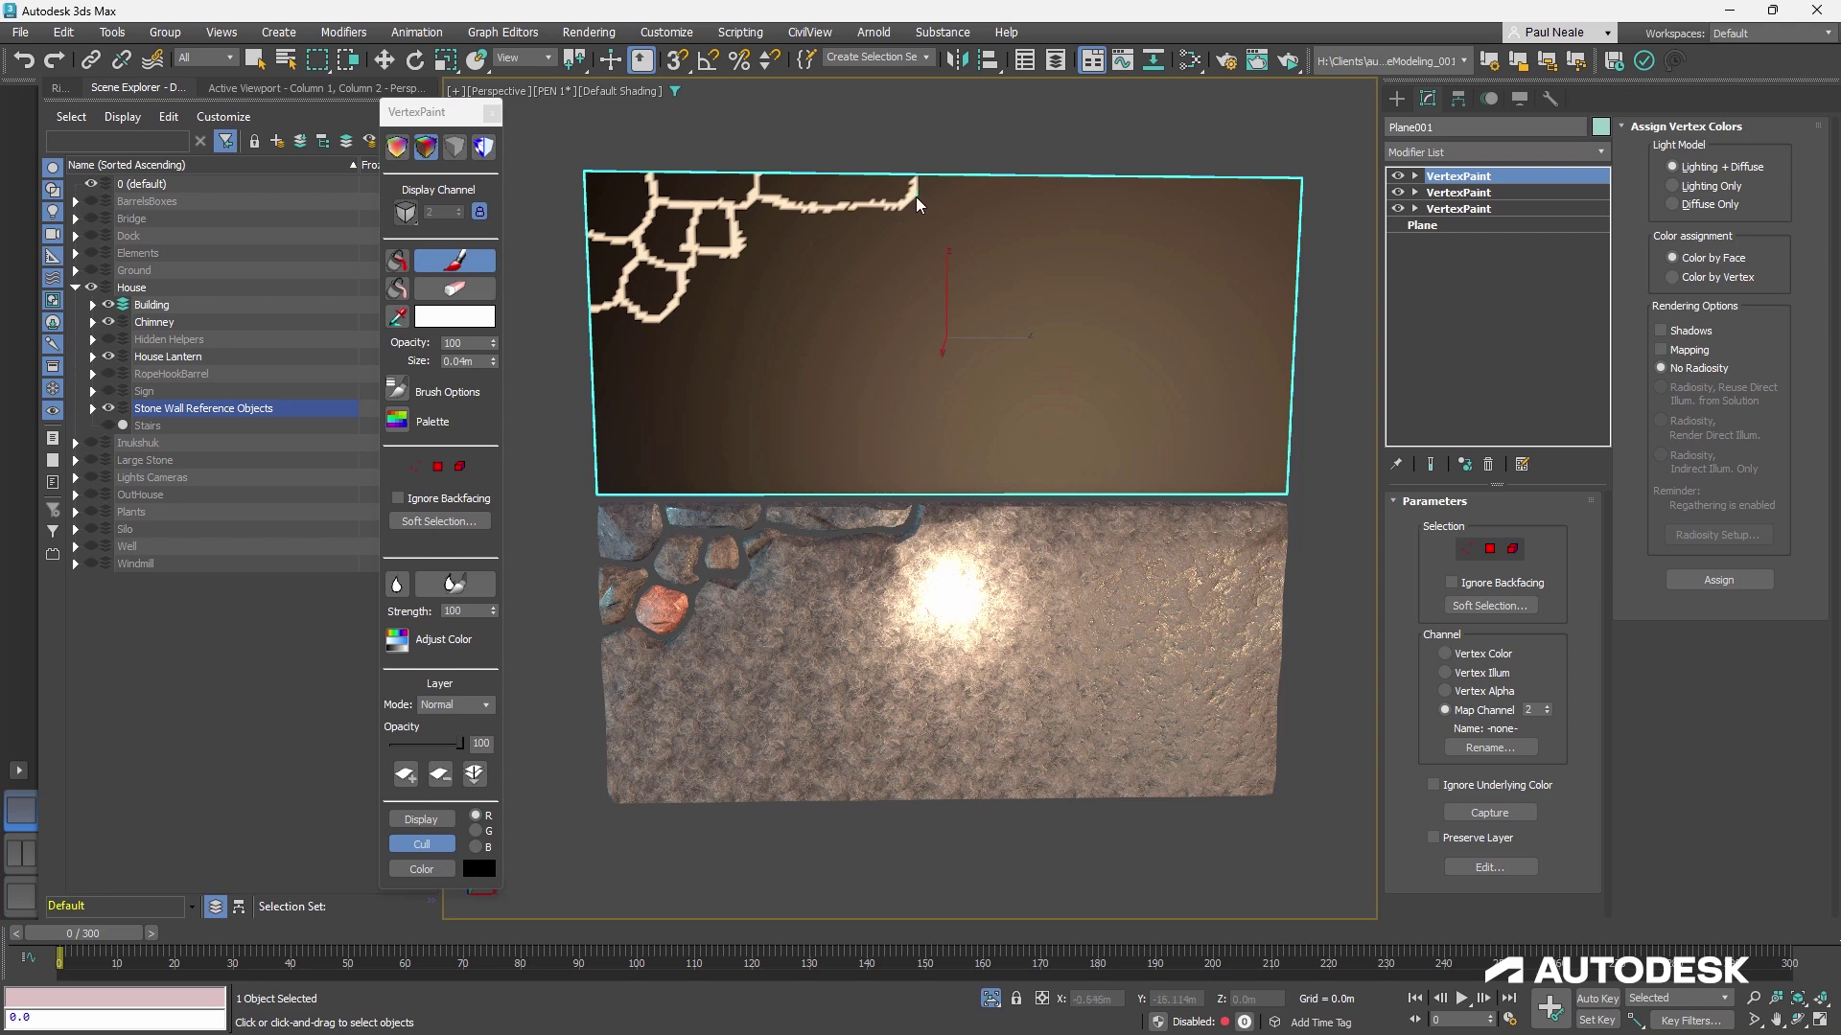
pyautogui.moveTo(917, 201); pyautogui.dragTo(1177, 183)
pyautogui.keyDown('alt'); pyautogui.moveTo(1003, 365); pyautogui.dragTo(886, 260, button='middle'); pyautogui.keyUp('alt')
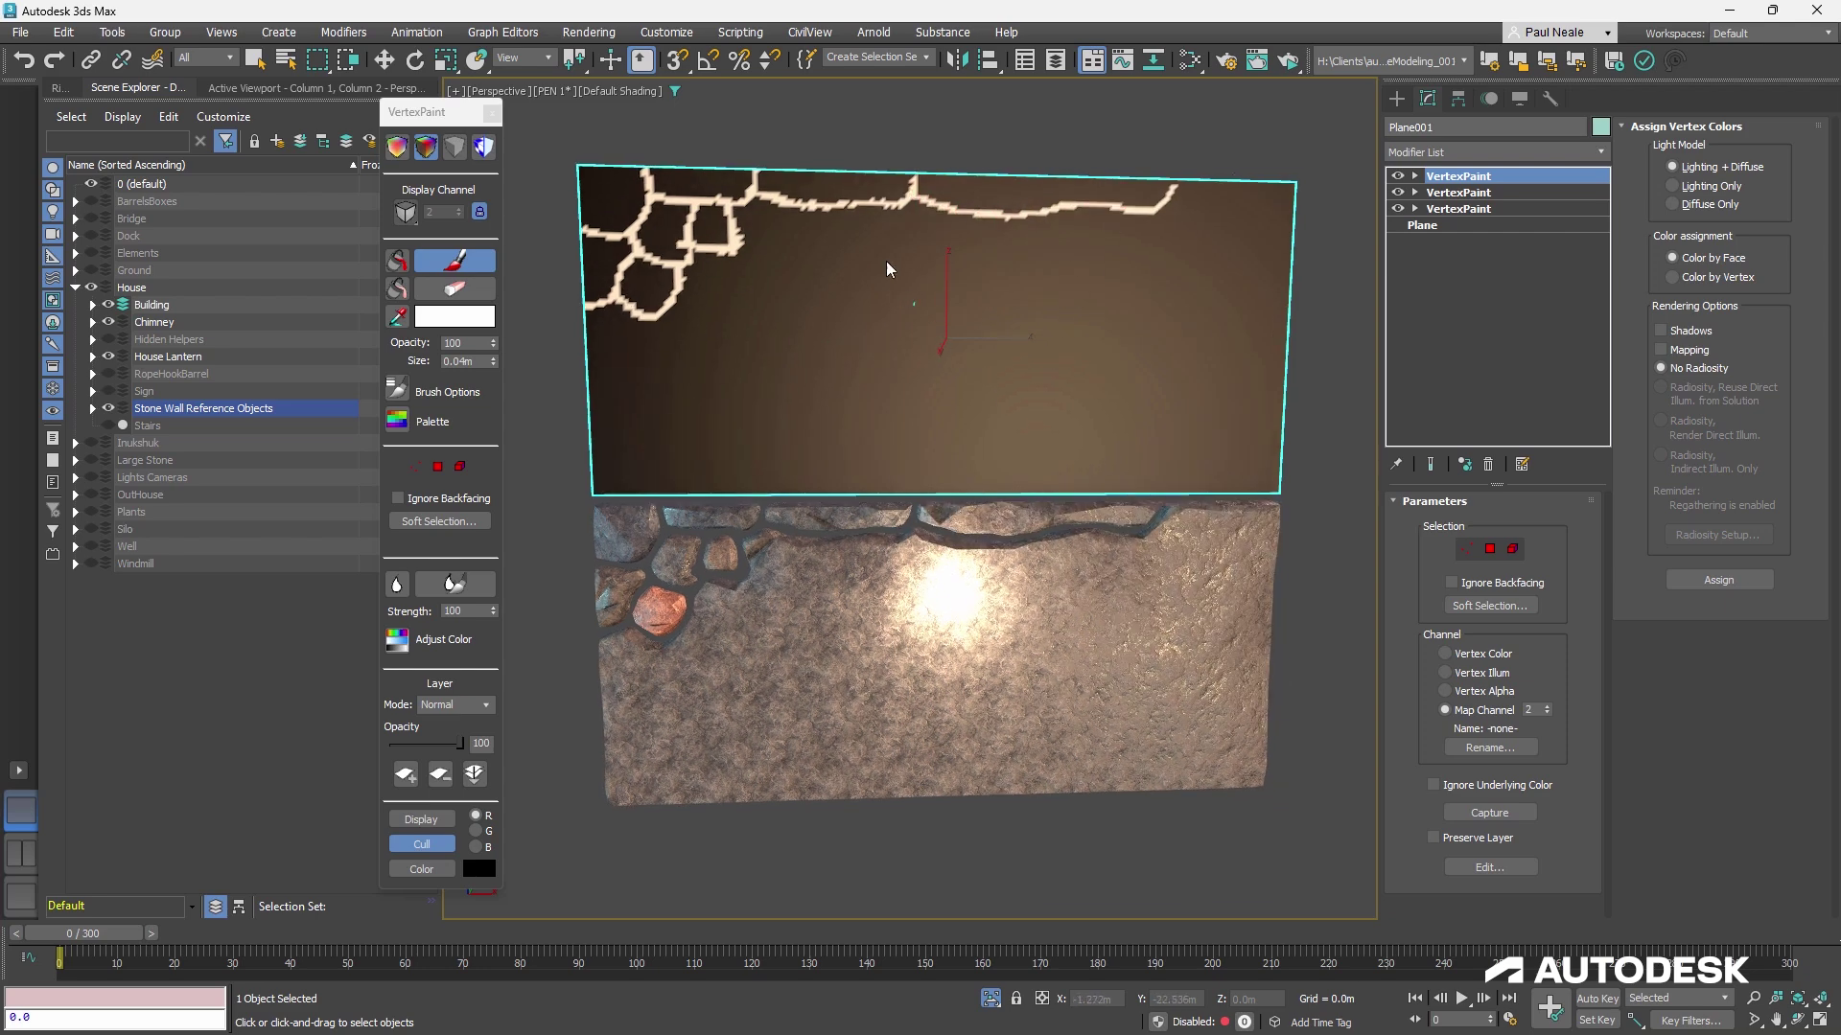
# Outline a large stone beneath the top course, a tall rounded stone beside it, and a small stone between them
pyautogui.moveTo(851, 207)
pyautogui.mouseDown()
pyautogui.moveTo(847, 288)
pyautogui.moveTo(740, 287)
pyautogui.moveTo(736, 246)
pyautogui.mouseUp()
pyautogui.moveTo(834, 362)
pyautogui.keyDown('alt'); pyautogui.mouseDown(button='middle')
pyautogui.moveTo(842, 407)
pyautogui.moveTo(756, 296)
pyautogui.mouseUp(button='middle'); pyautogui.keyUp('alt')
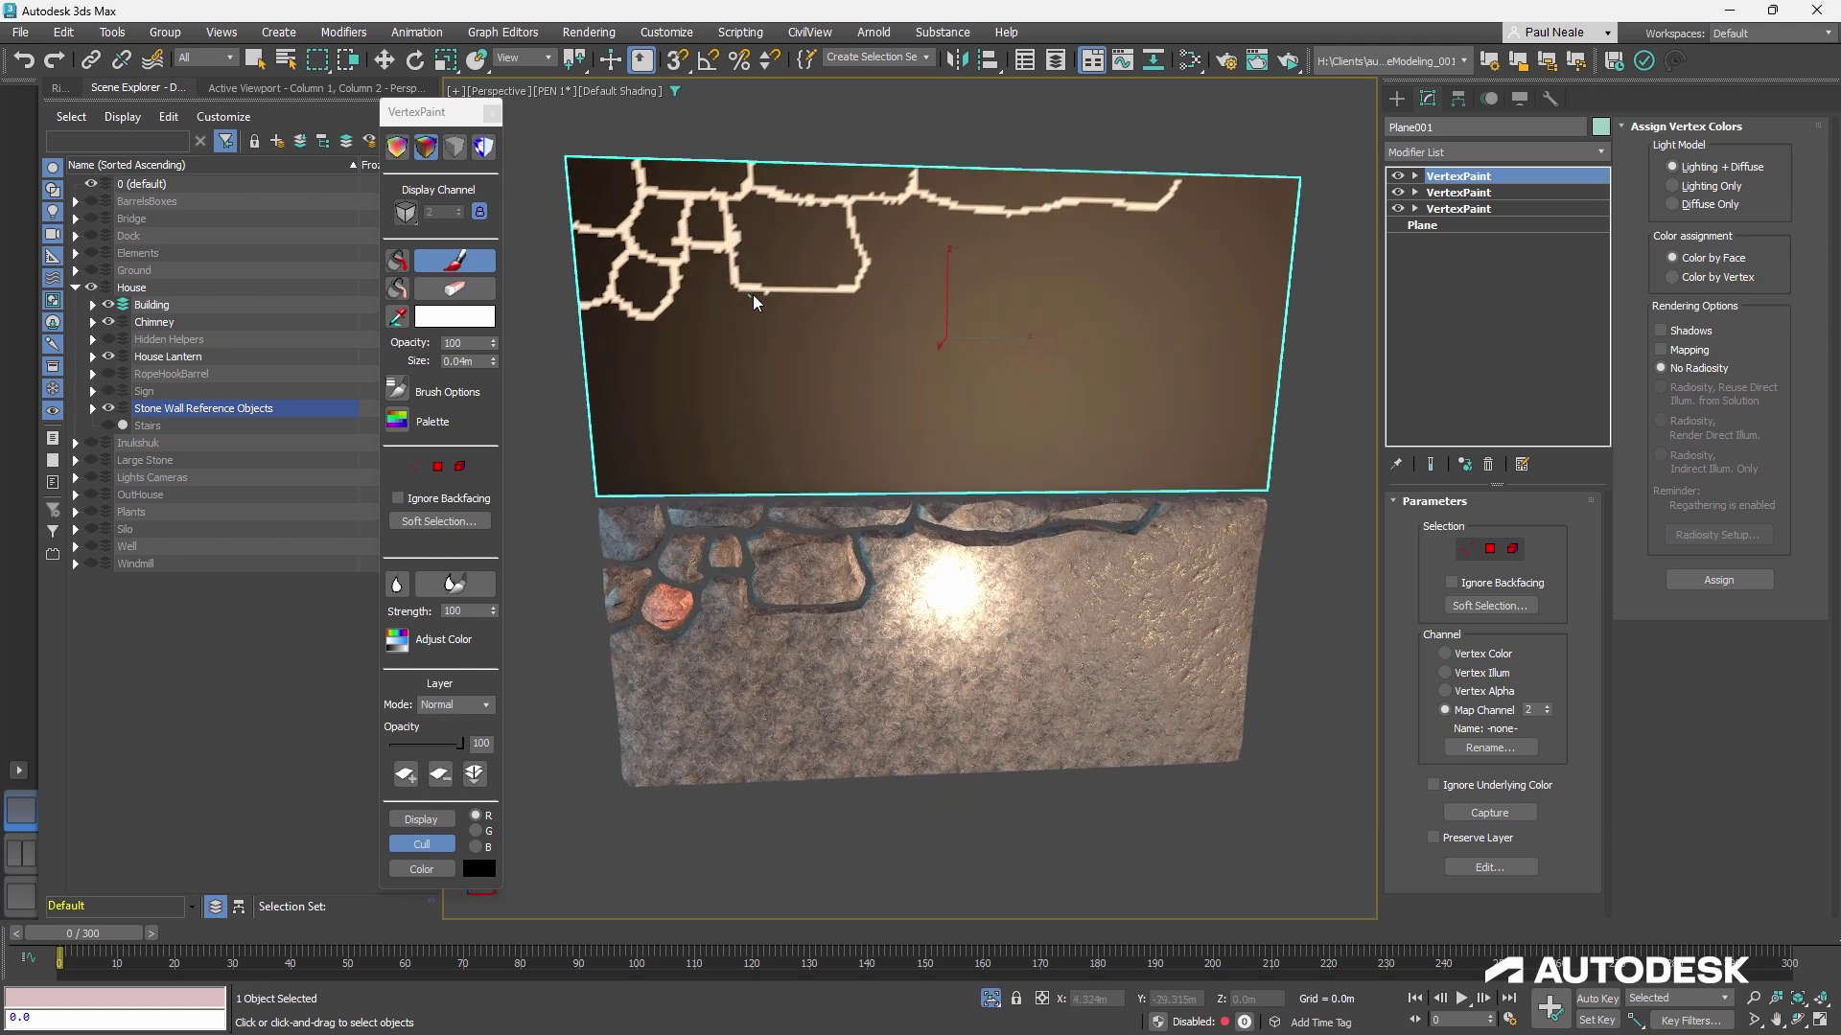
pyautogui.moveTo(736, 289)
pyautogui.mouseDown()
pyautogui.moveTo(739, 345)
pyautogui.moveTo(707, 394)
pyautogui.moveTo(659, 341)
pyautogui.mouseUp()
pyautogui.moveTo(662, 324); pyautogui.dragTo(665, 305, button='middle')
pyautogui.moveTo(665, 312); pyautogui.dragTo(669, 284)
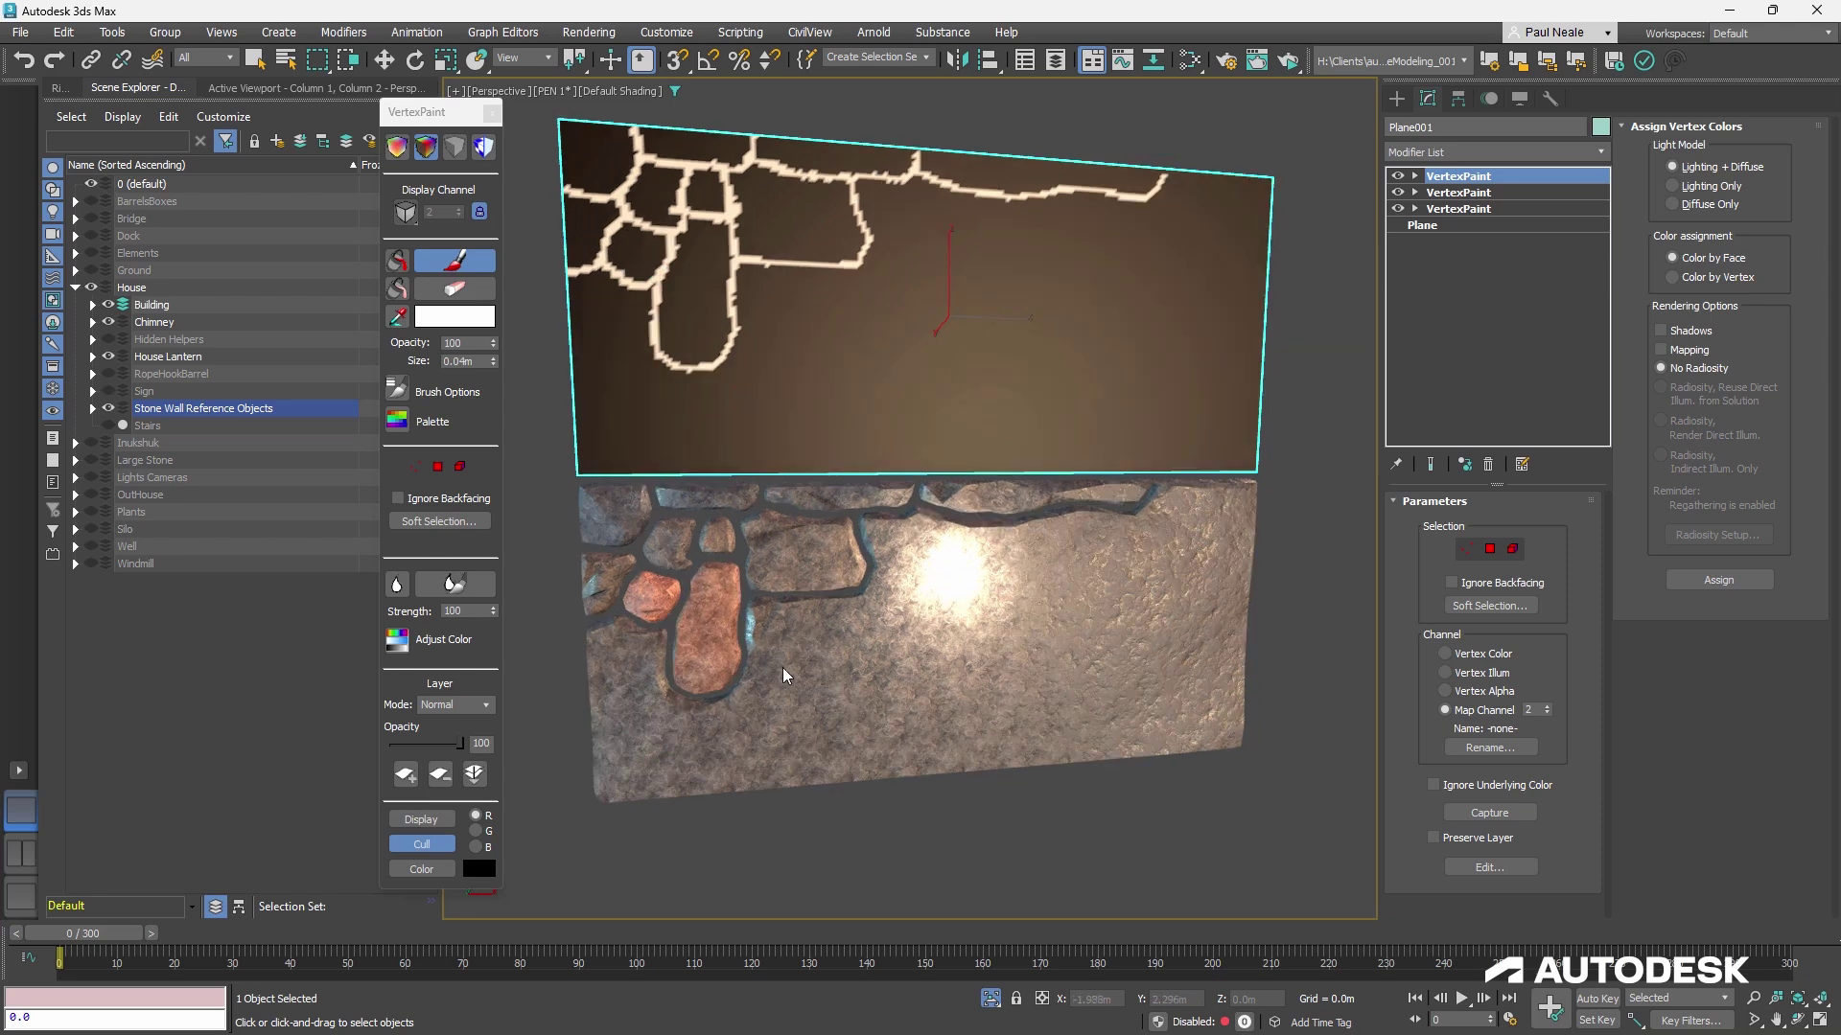
pyautogui.keyDown('alt'); pyautogui.moveTo(783, 669); pyautogui.dragTo(908, 494, button='middle'); pyautogui.keyUp('alt')
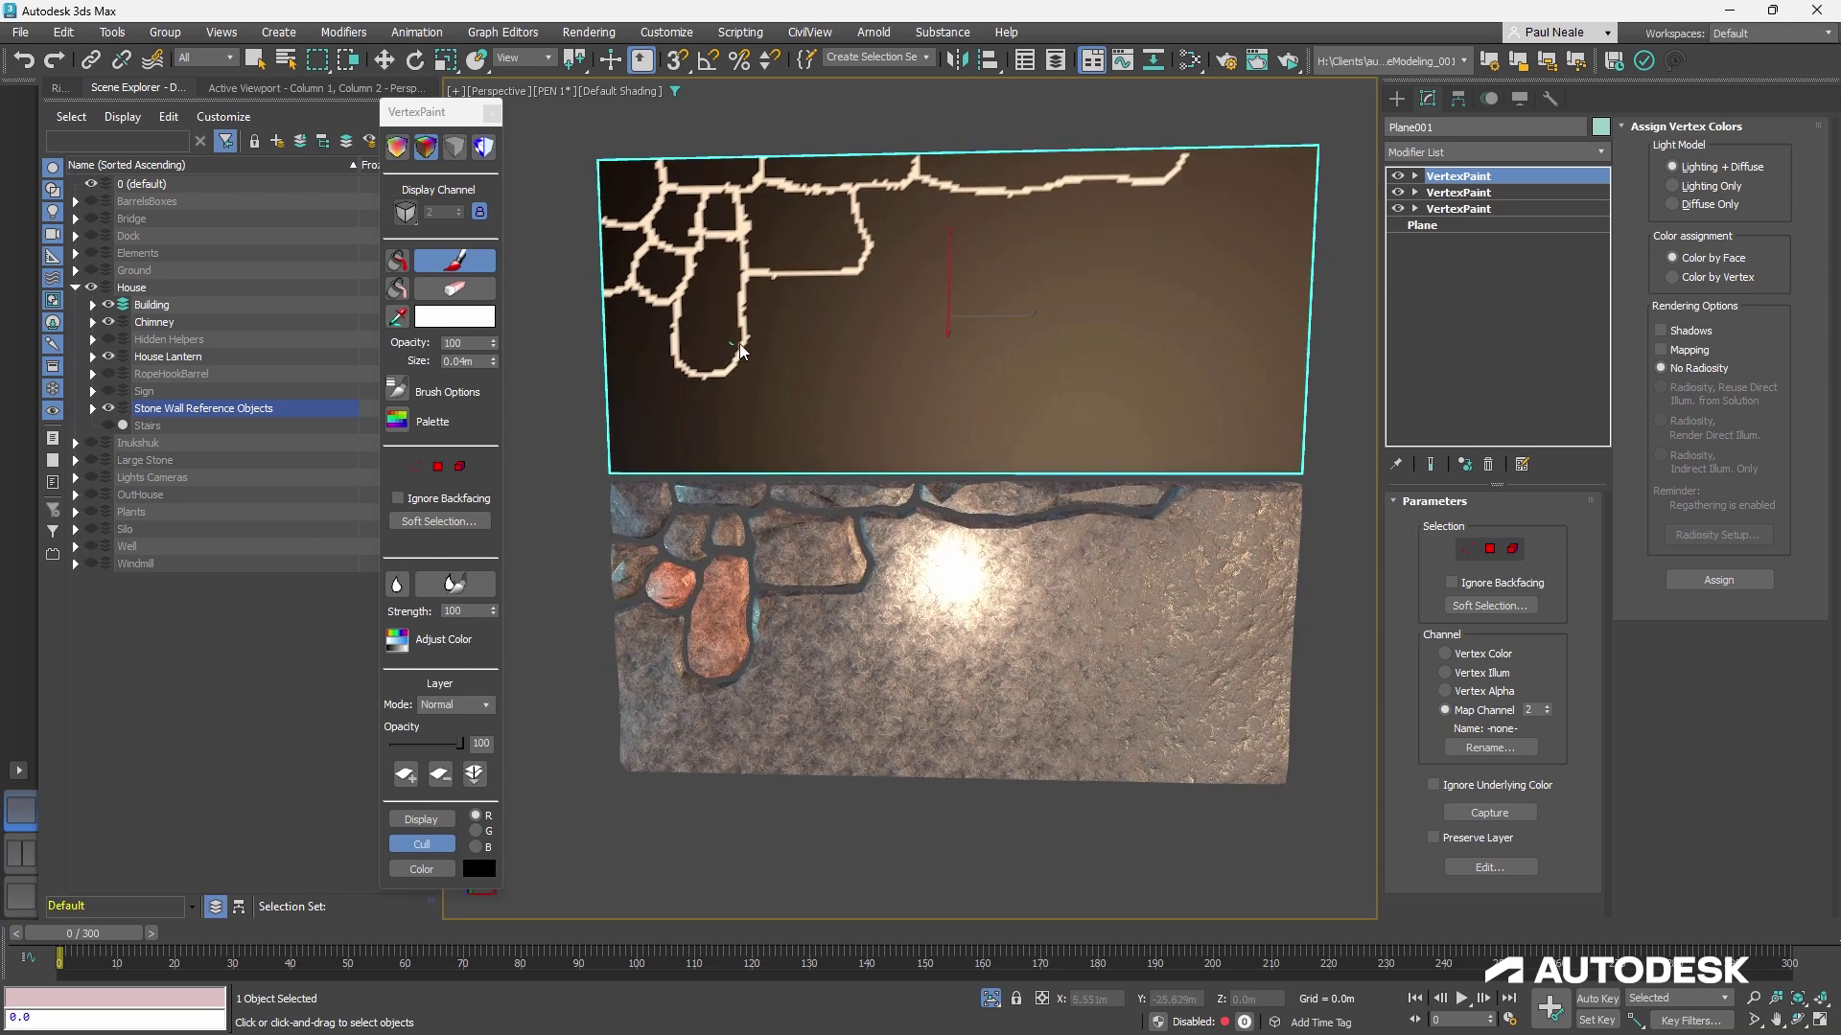
pyautogui.moveTo(740, 343)
pyautogui.mouseDown()
pyautogui.moveTo(809, 300)
pyautogui.moveTo(800, 276)
pyautogui.mouseUp()
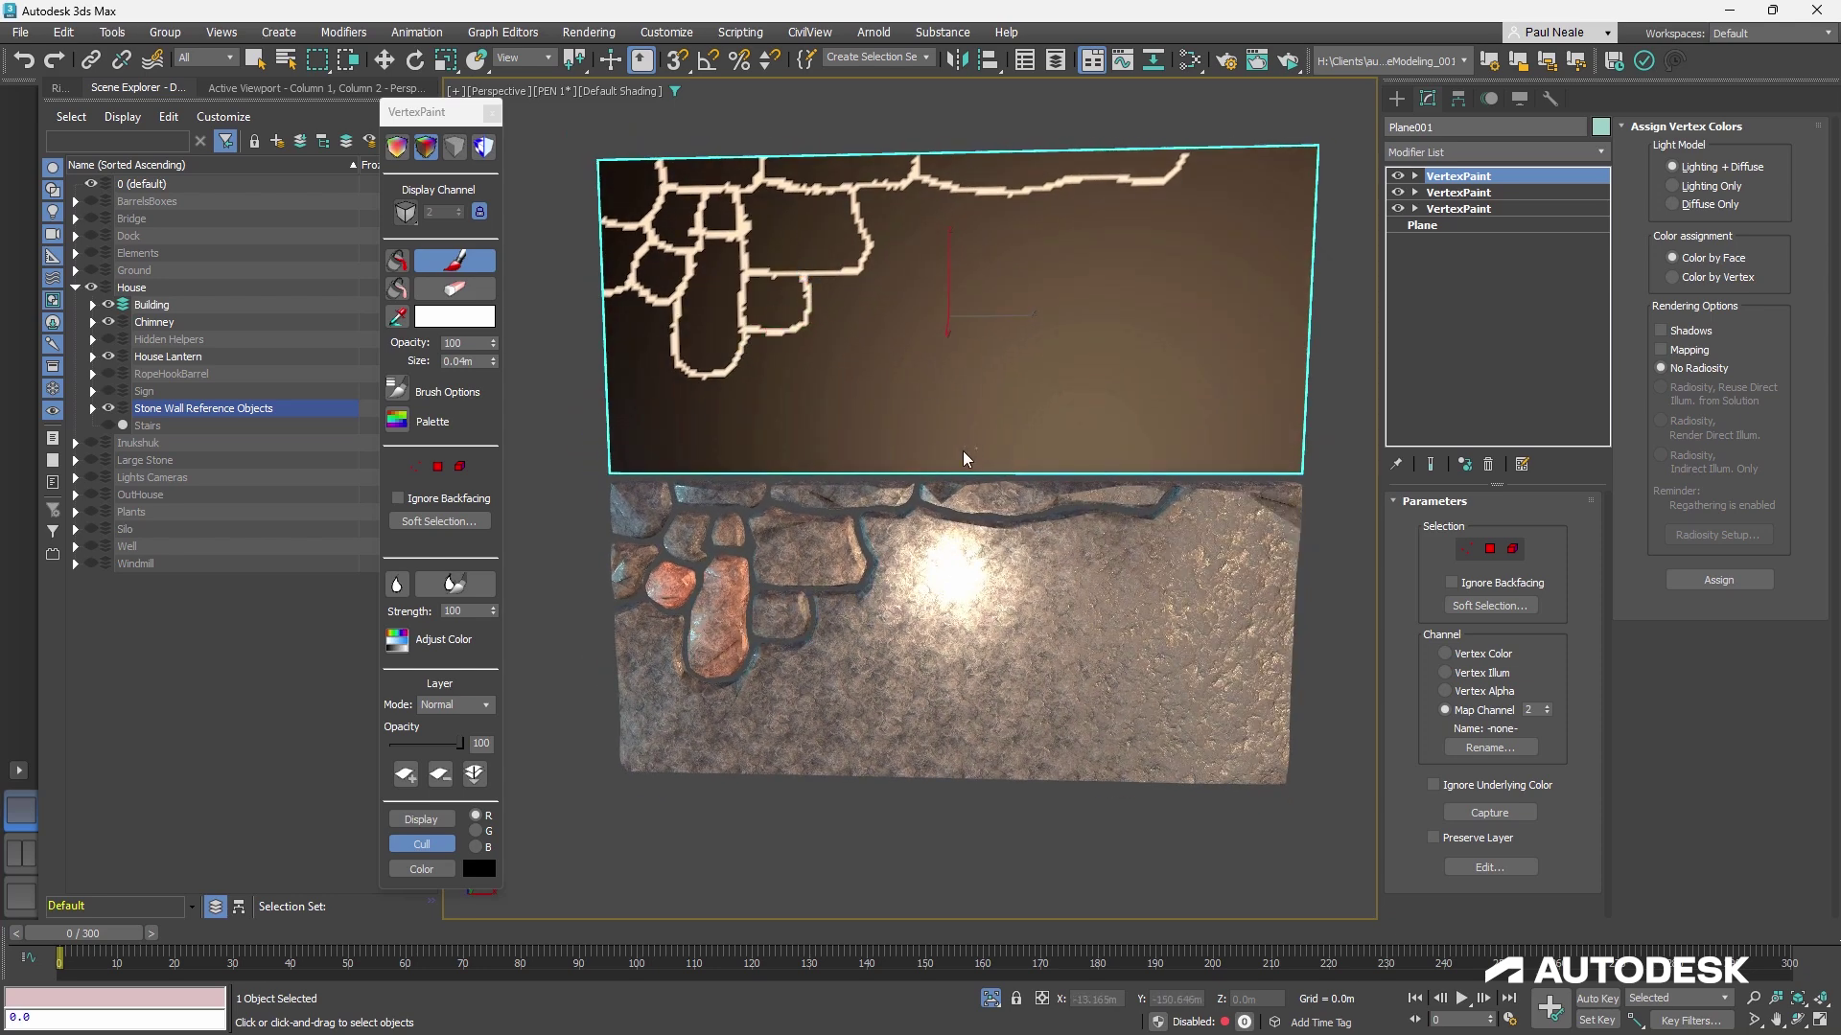
# Enlarge the brush size to 0.608 m and paint solid white window and doorway areas to cut openings in the wall
pyautogui.moveTo(962, 451)
pyautogui.keyDown('alt'); pyautogui.mouseDown(button='middle')
pyautogui.moveTo(1003, 466)
pyautogui.moveTo(938, 431)
pyautogui.moveTo(983, 436)
pyautogui.mouseUp(button='middle'); pyautogui.keyUp('alt')
pyautogui.scroll(-2, 997, 451)
pyautogui.moveTo(899, 406)
pyautogui.keyDown('ctrl'); pyautogui.keyDown('shift'); pyautogui.mouseDown()
pyautogui.moveTo(918, 343)
pyautogui.moveTo(940, 399)
pyautogui.moveTo(1052, 354)
pyautogui.moveTo(1051, 300)
pyautogui.moveTo(1098, 312)
pyautogui.mouseUp(); pyautogui.keyUp('shift'); pyautogui.keyUp('ctrl')
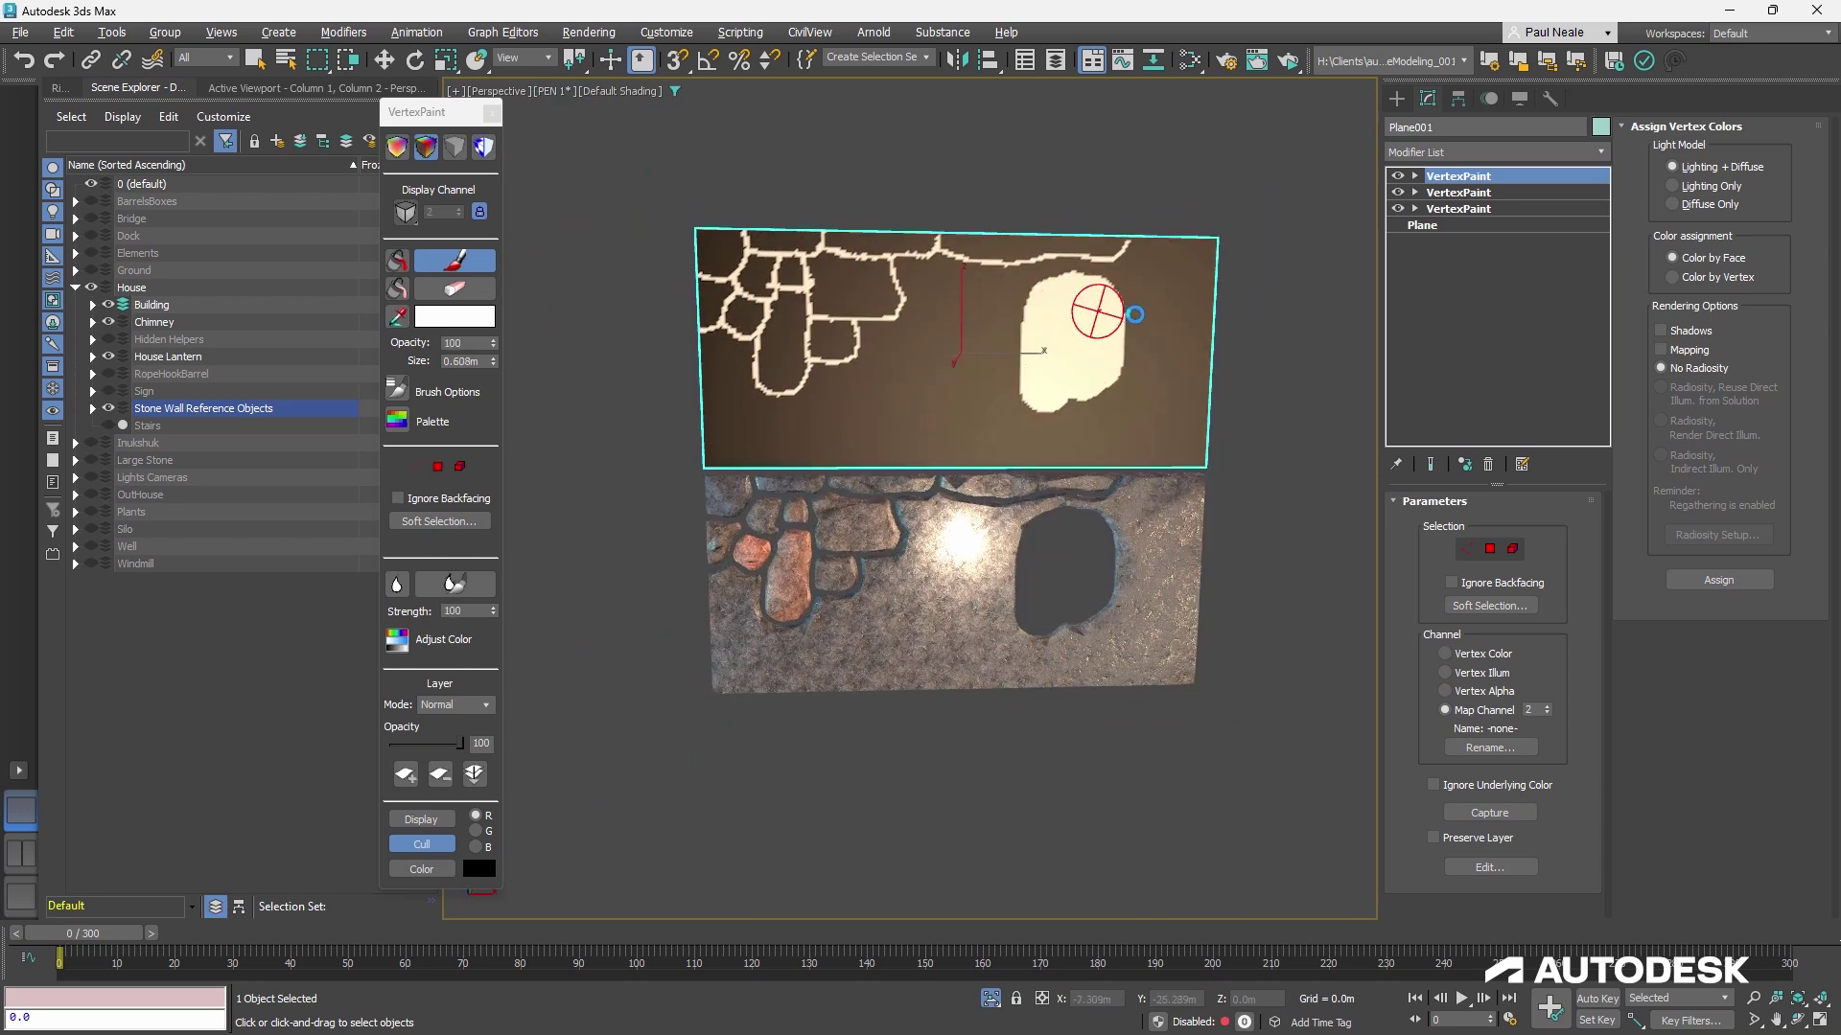
pyautogui.moveTo(813, 291)
pyautogui.mouseDown()
pyautogui.moveTo(808, 365)
pyautogui.moveTo(823, 288)
pyautogui.moveTo(842, 398)
pyautogui.moveTo(807, 460)
pyautogui.moveTo(867, 435)
pyautogui.moveTo(881, 304)
pyautogui.mouseUp()
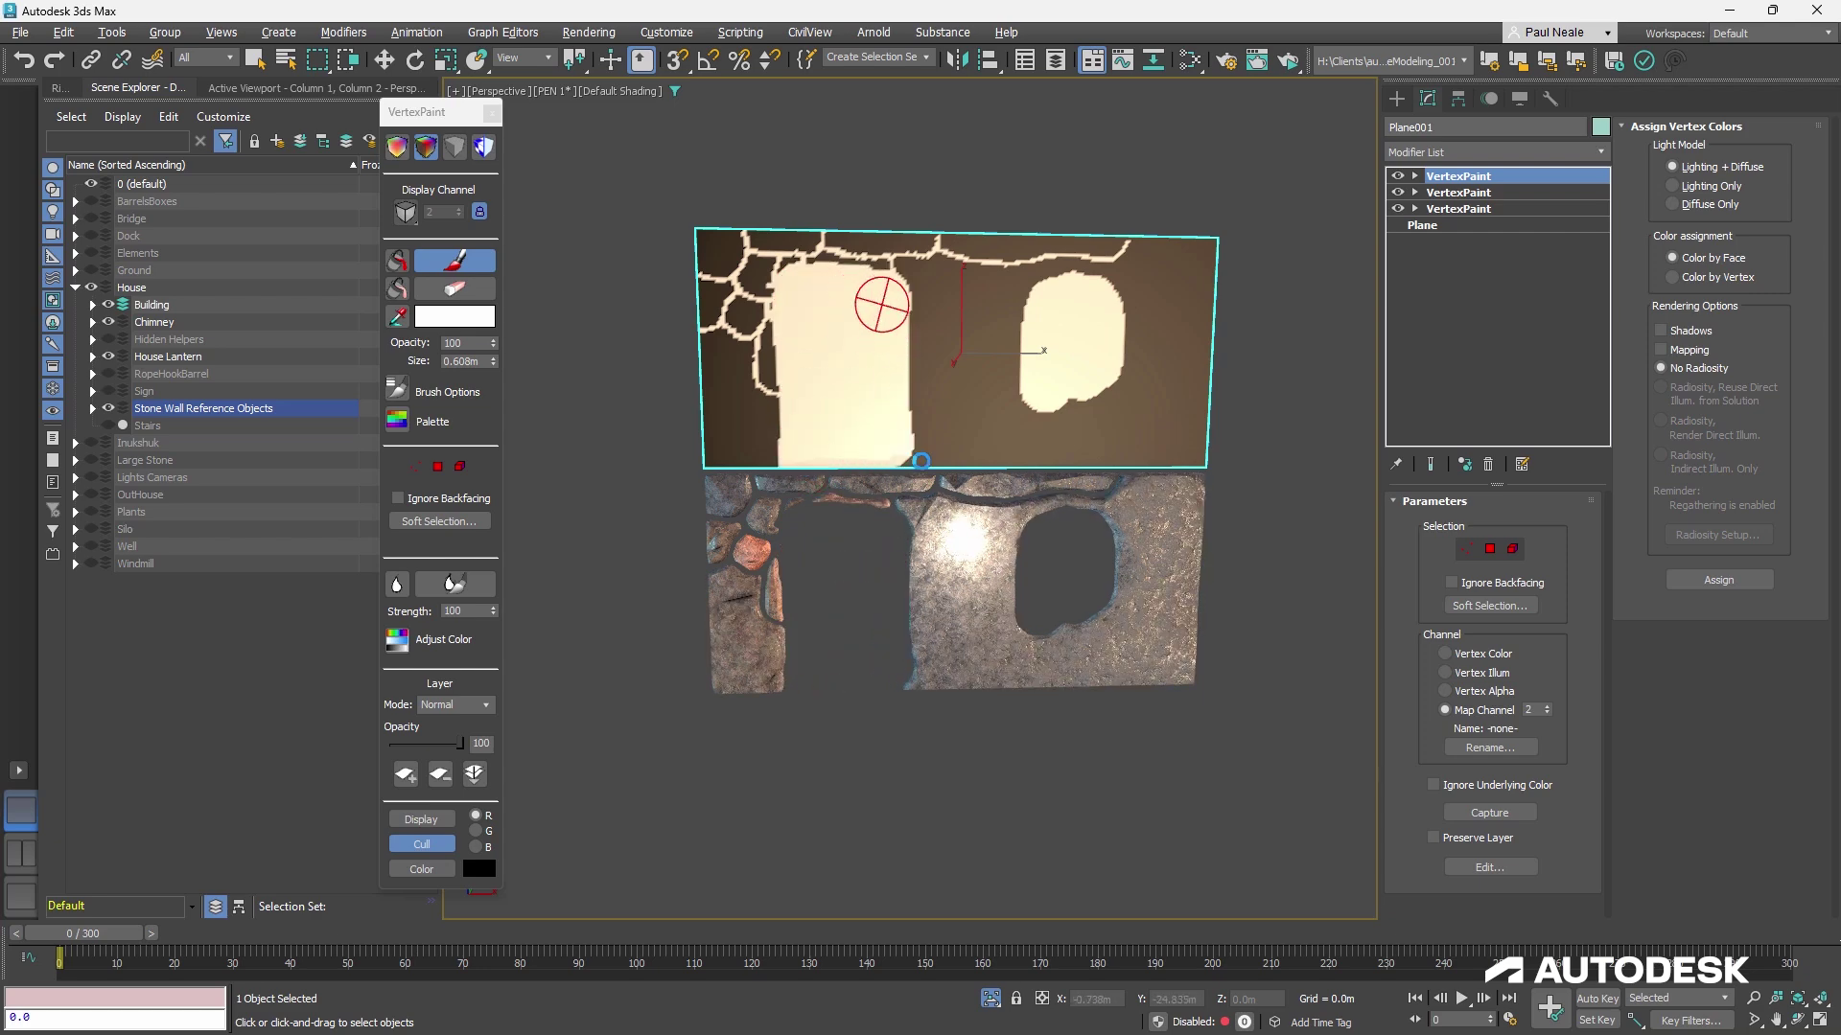
# Reduce the brush size to 0.072 m, paint horizontal and vertical mortar lines between the two openings, and stop painting
pyautogui.keyDown('alt'); pyautogui.moveTo(920, 461); pyautogui.dragTo(991, 443, button='middle'); pyautogui.keyUp('alt')
pyautogui.keyDown('ctrl'); pyautogui.keyDown('shift'); pyautogui.moveTo(930, 342); pyautogui.dragTo(916, 629); pyautogui.keyUp('shift'); pyautogui.keyUp('ctrl')
pyautogui.moveTo(939, 362)
pyautogui.mouseDown()
pyautogui.moveTo(1031, 357)
pyautogui.moveTo(953, 300)
pyautogui.moveTo(962, 261)
pyautogui.mouseUp()
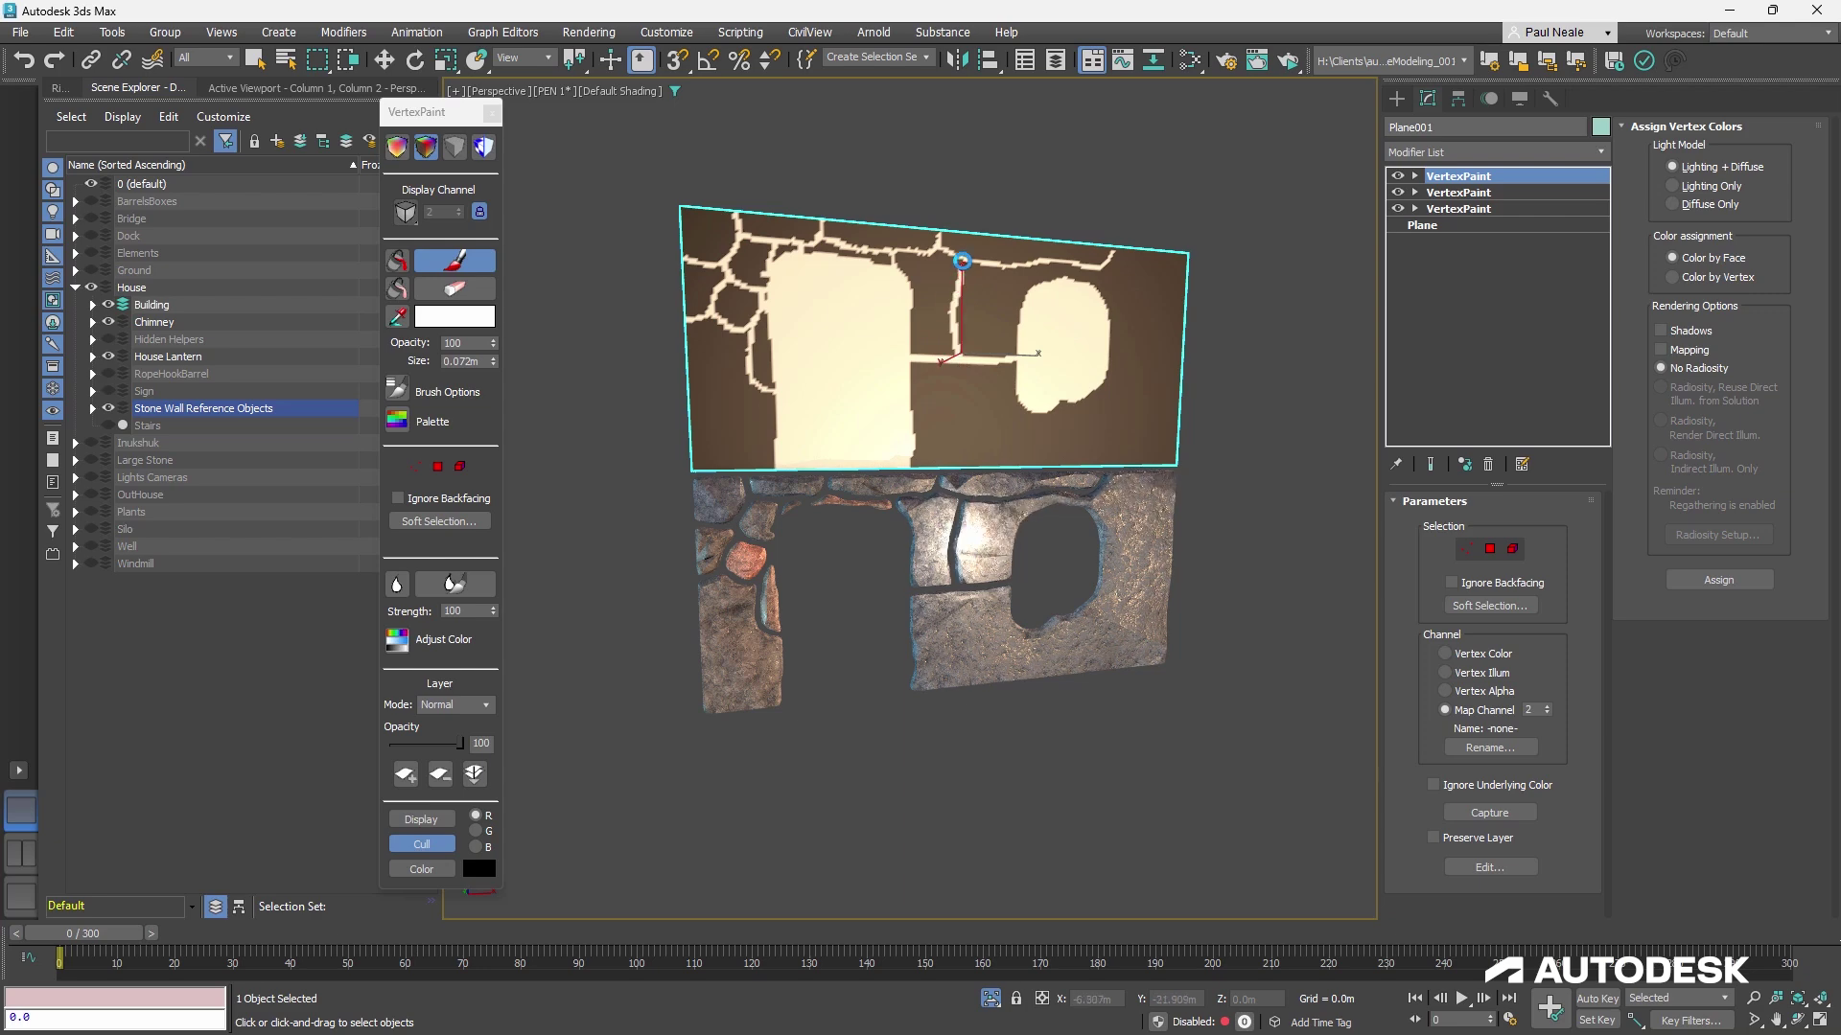
pyautogui.moveTo(1010, 370)
pyautogui.keyDown('alt'); pyautogui.mouseDown(button='middle')
pyautogui.moveTo(953, 368)
pyautogui.moveTo(1028, 351)
pyautogui.mouseUp(button='middle'); pyautogui.keyUp('alt')
pyautogui.scroll(3, 953, 368)
pyautogui.rightClick(1236, 424)
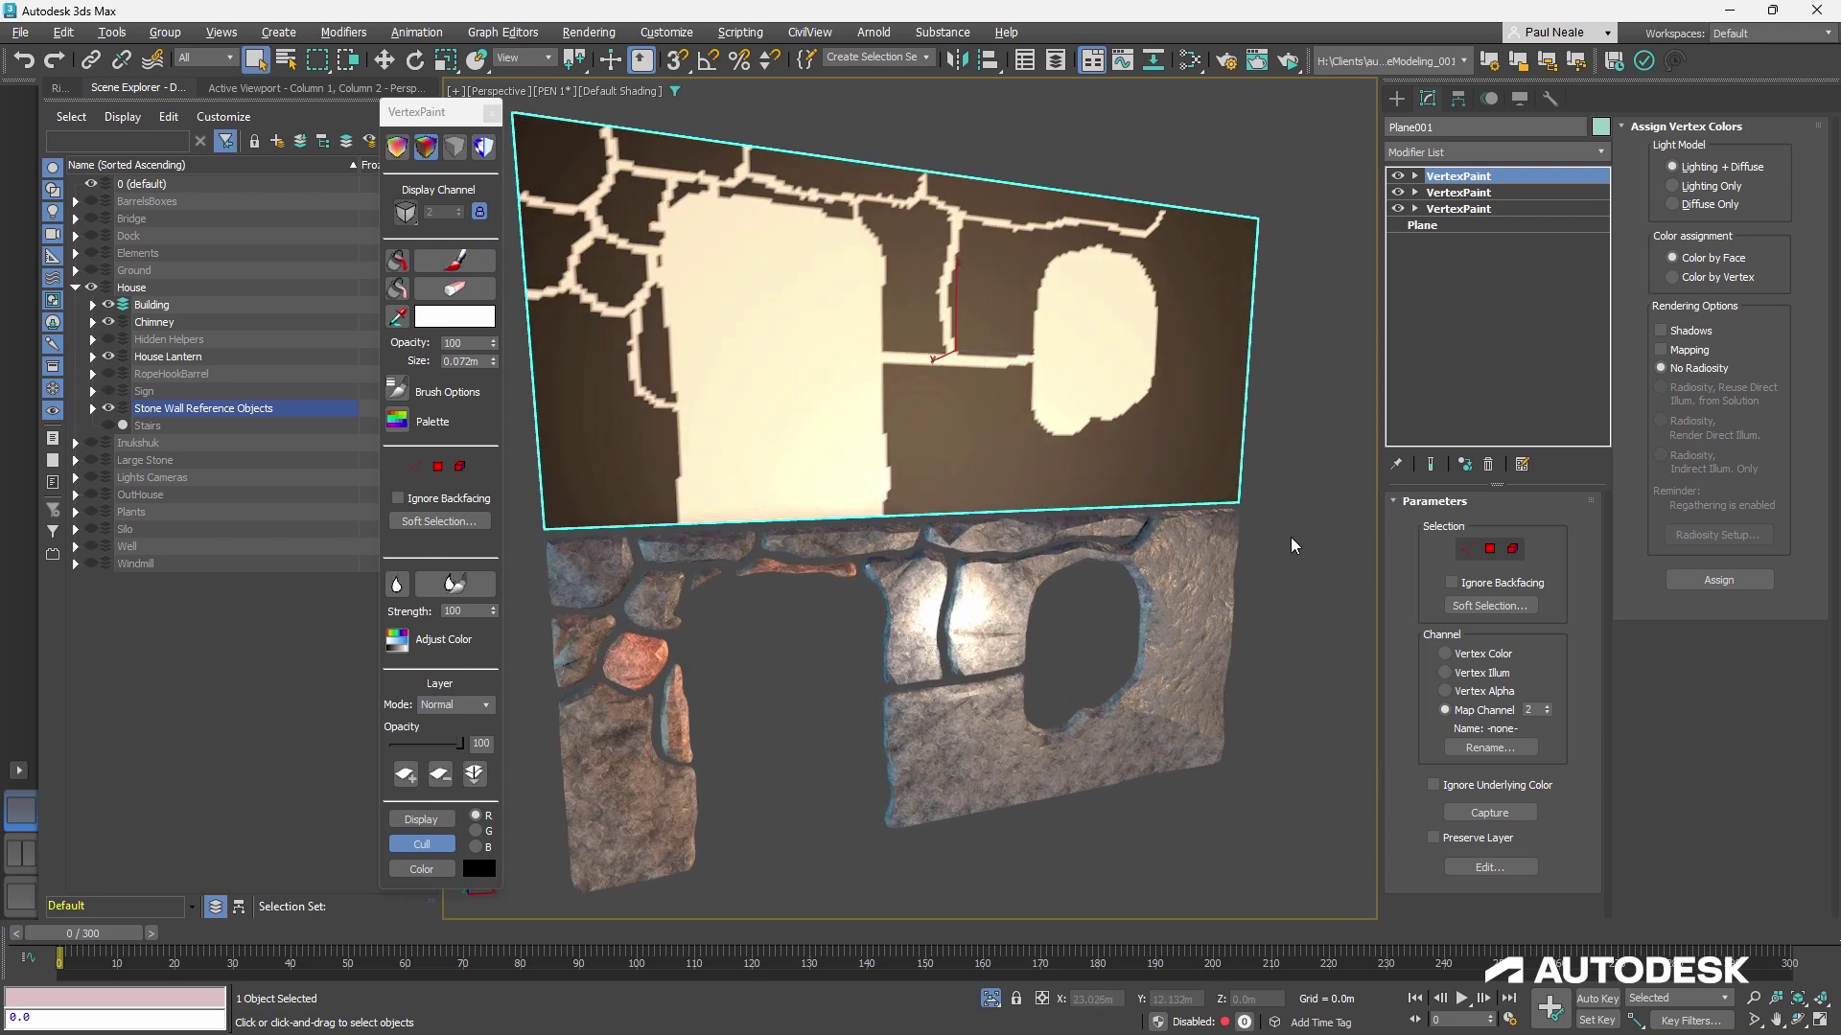
pyautogui.moveTo(1240, 549)
pyautogui.keyDown('alt'); pyautogui.mouseDown(button='middle')
pyautogui.moveTo(1279, 538)
pyautogui.moveTo(1203, 535)
pyautogui.mouseUp(button='middle'); pyautogui.keyUp('alt')
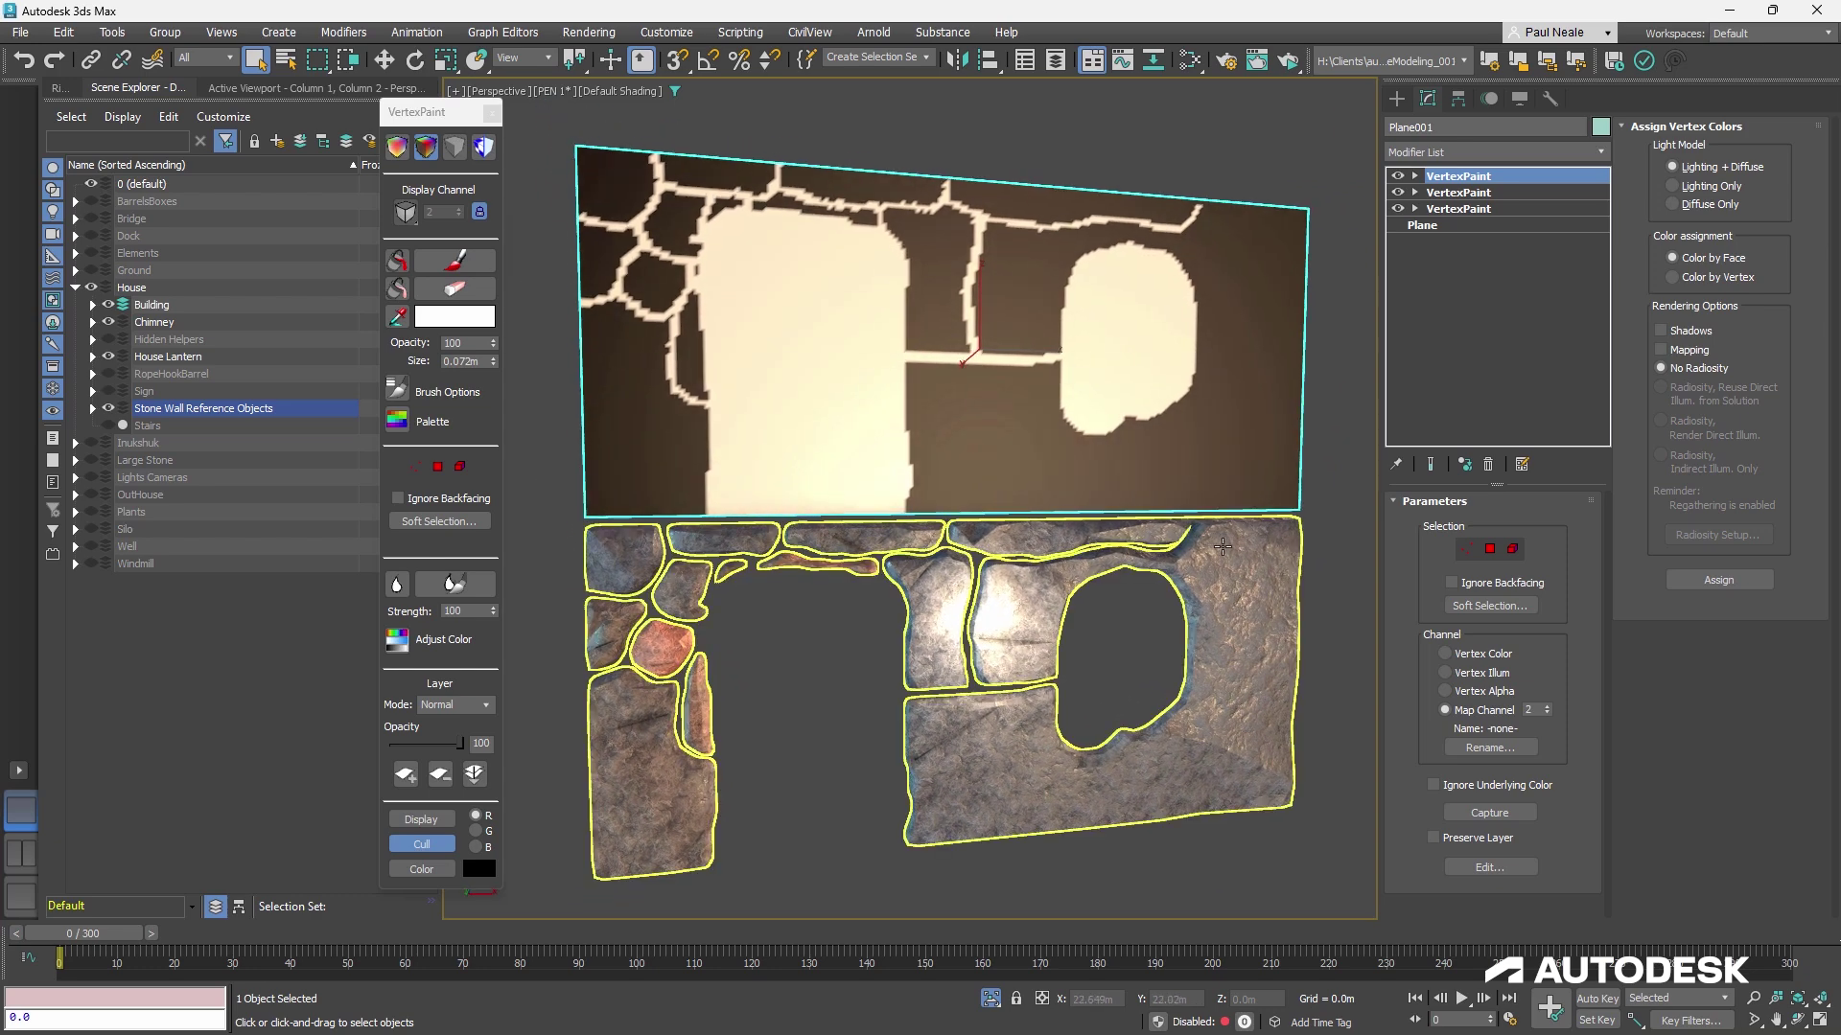